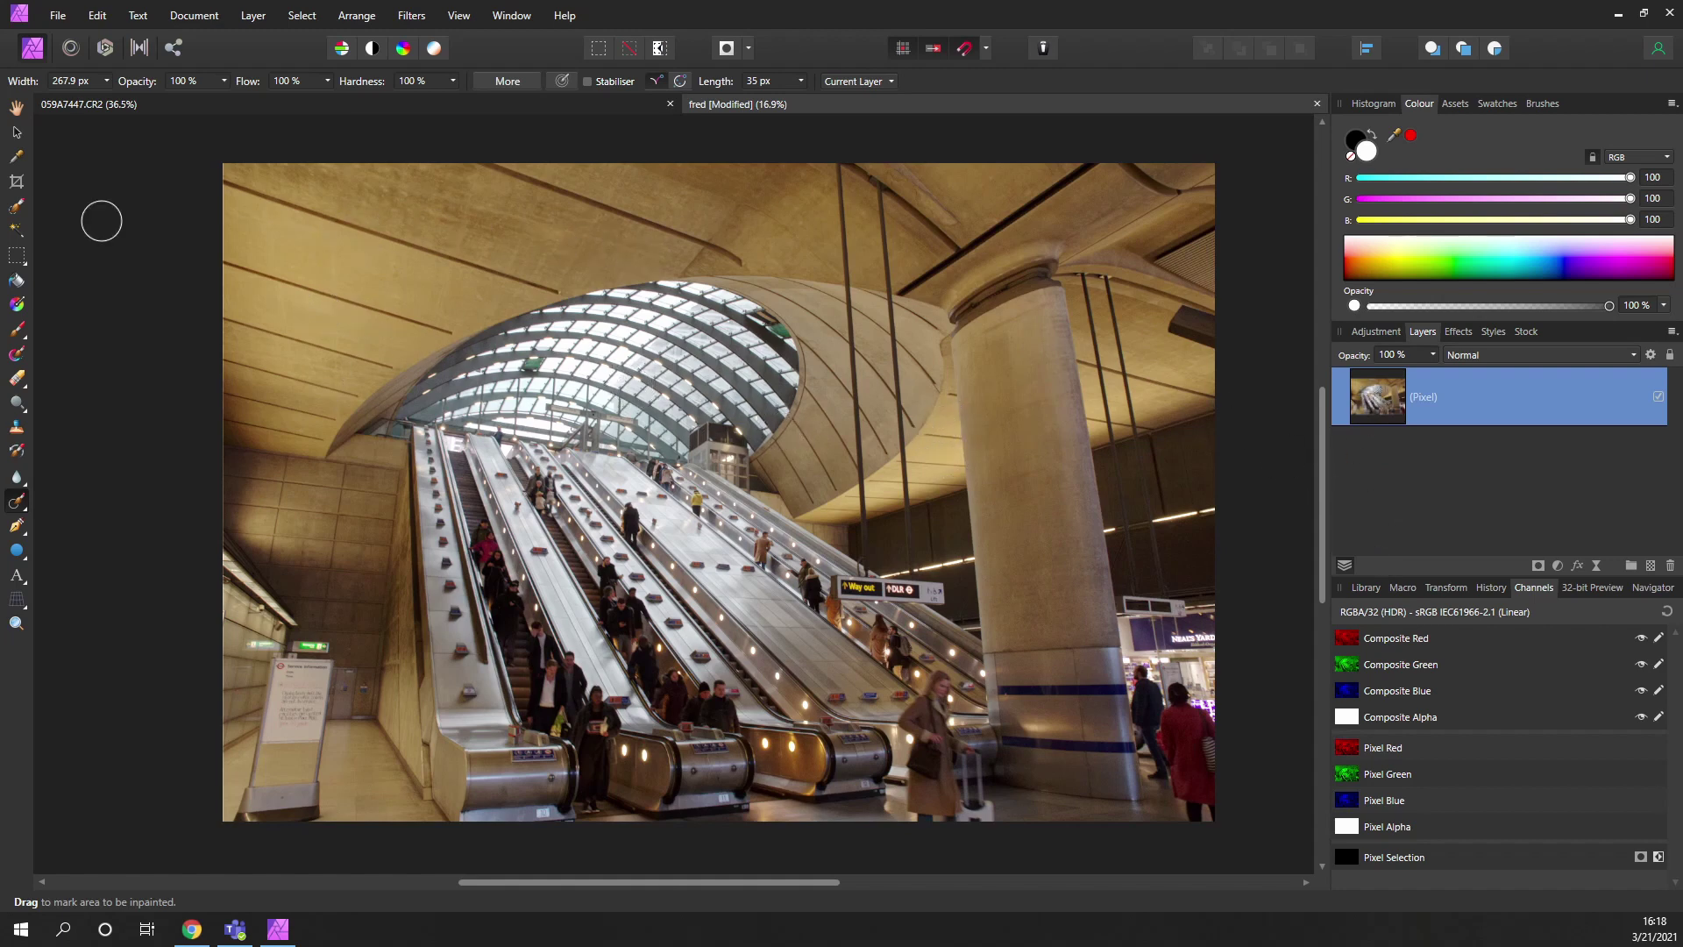
Step: With an enlarged Selection Brush, paint a selection down the column's left edge and top
left_click(17, 207)
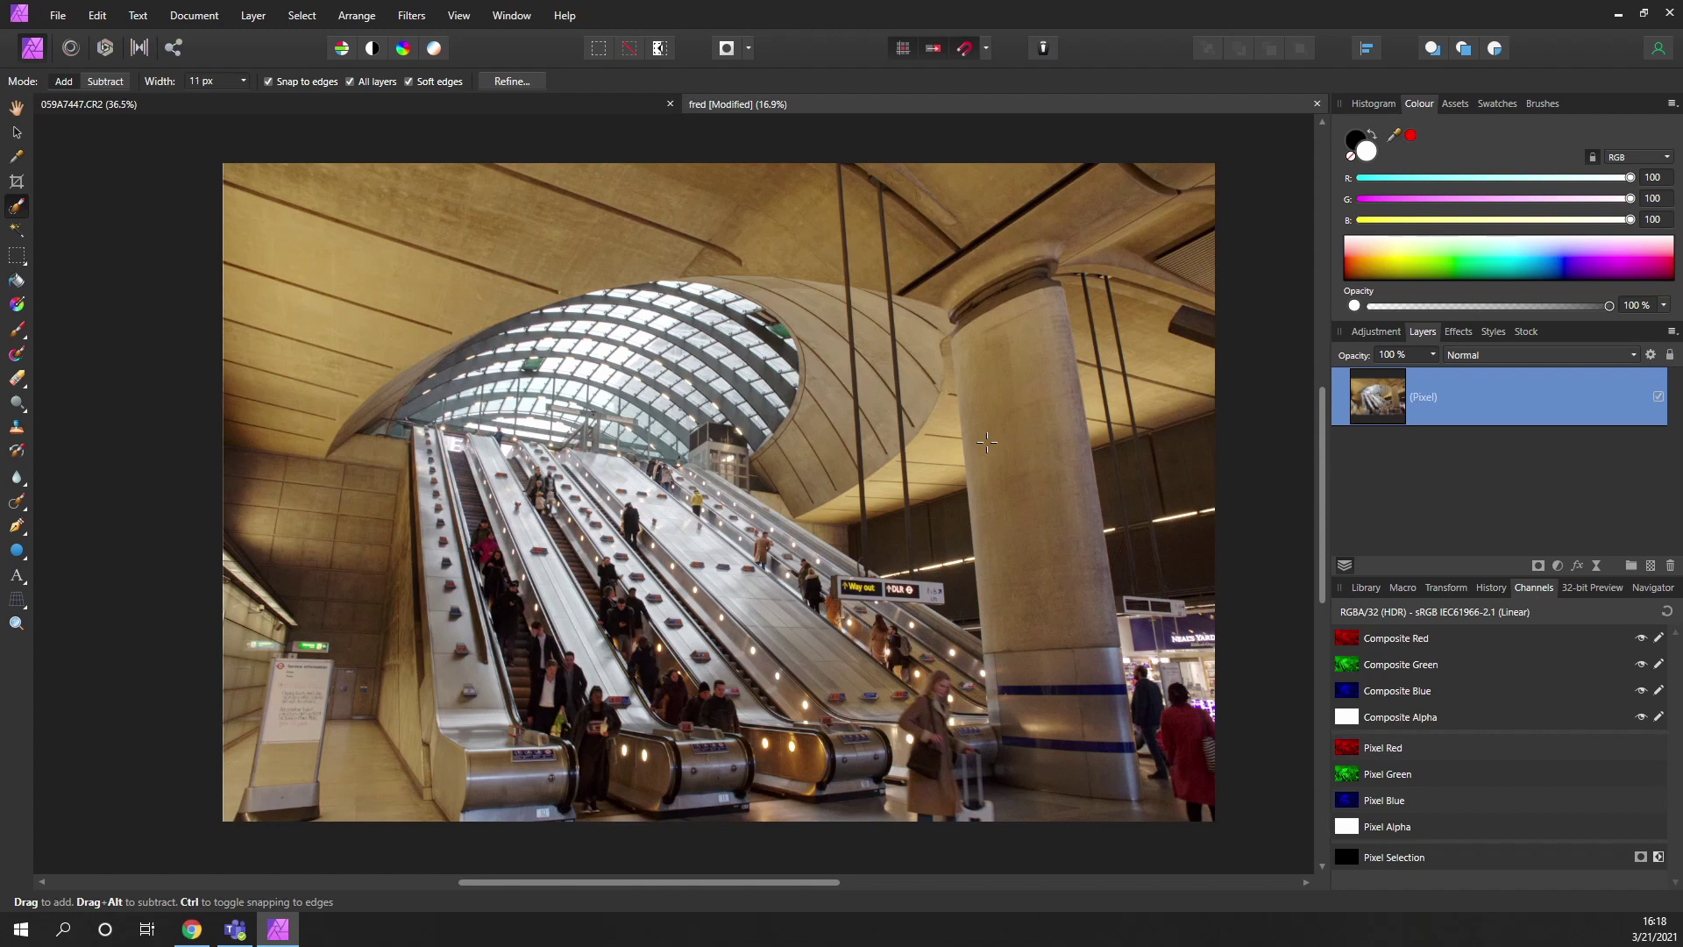
key("bracketright")
key("bracketright")
key("bracketright")
key("bracketright")
key("bracketright")
mouse_move(981, 345)
left_mouse_down()
mouse_move(1042, 649)
mouse_move(1034, 773)
mouse_move(1107, 780)
mouse_move(1029, 325)
left_mouse_up()
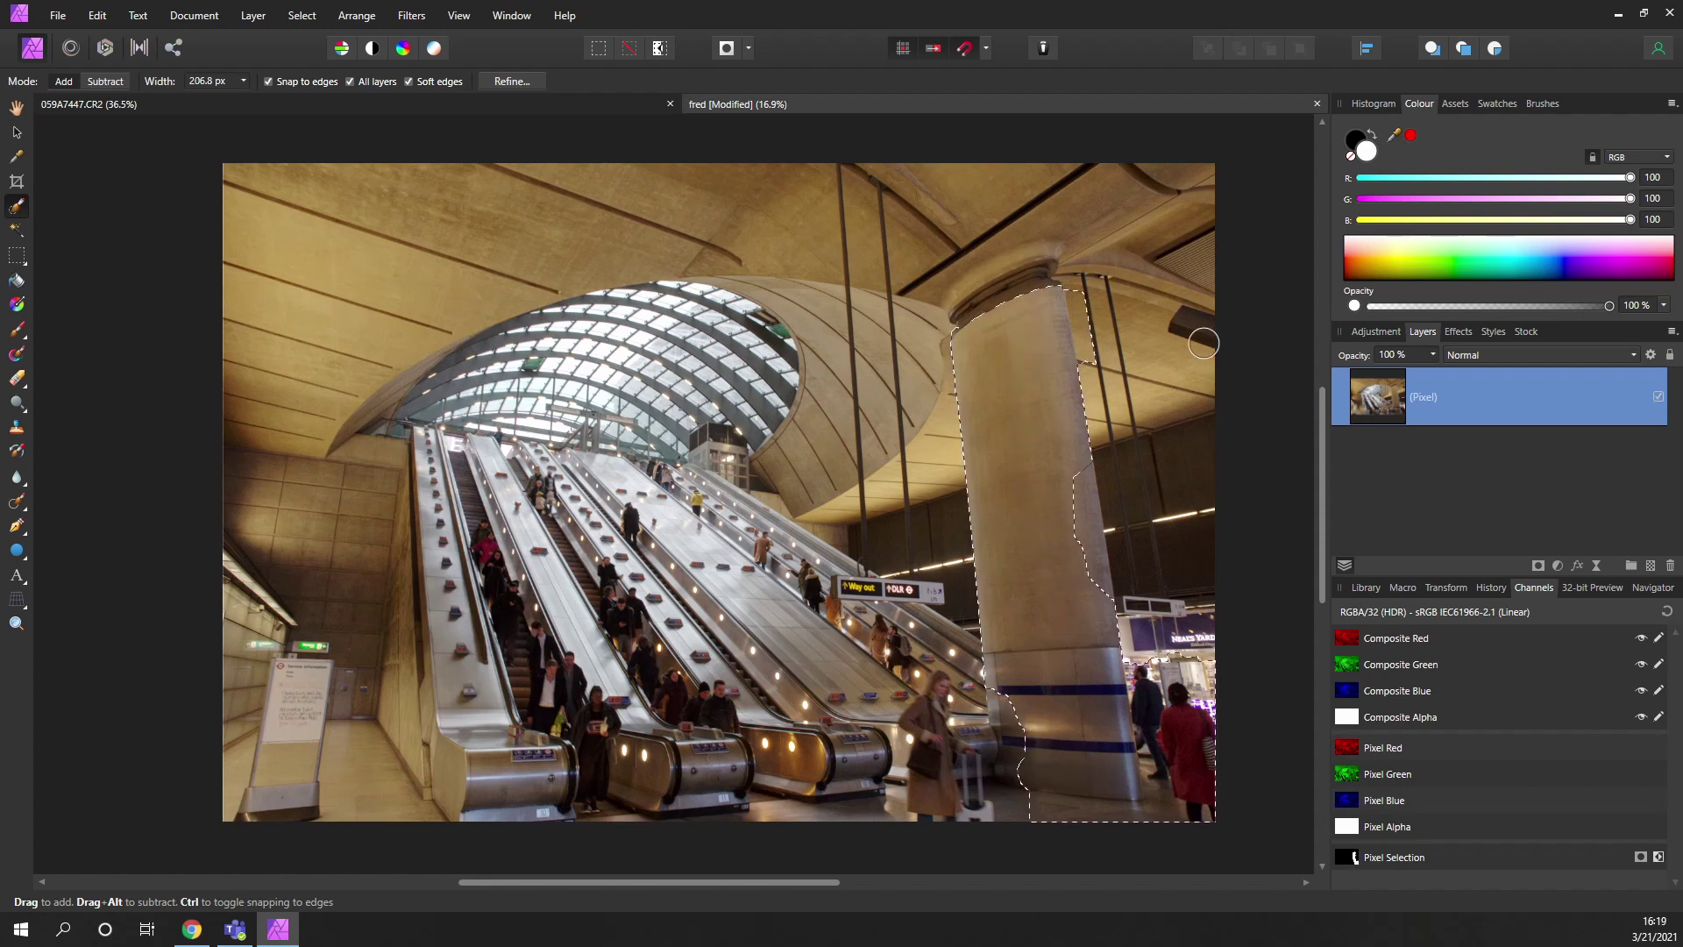
mouse_move(1112, 286)
left_mouse_down()
mouse_move(1089, 316)
mouse_move(1069, 512)
mouse_move(1064, 474)
mouse_move(1095, 610)
mouse_move(1135, 636)
mouse_move(1131, 614)
mouse_move(1140, 645)
left_mouse_up()
scroll(1169, 745, "up", 5)
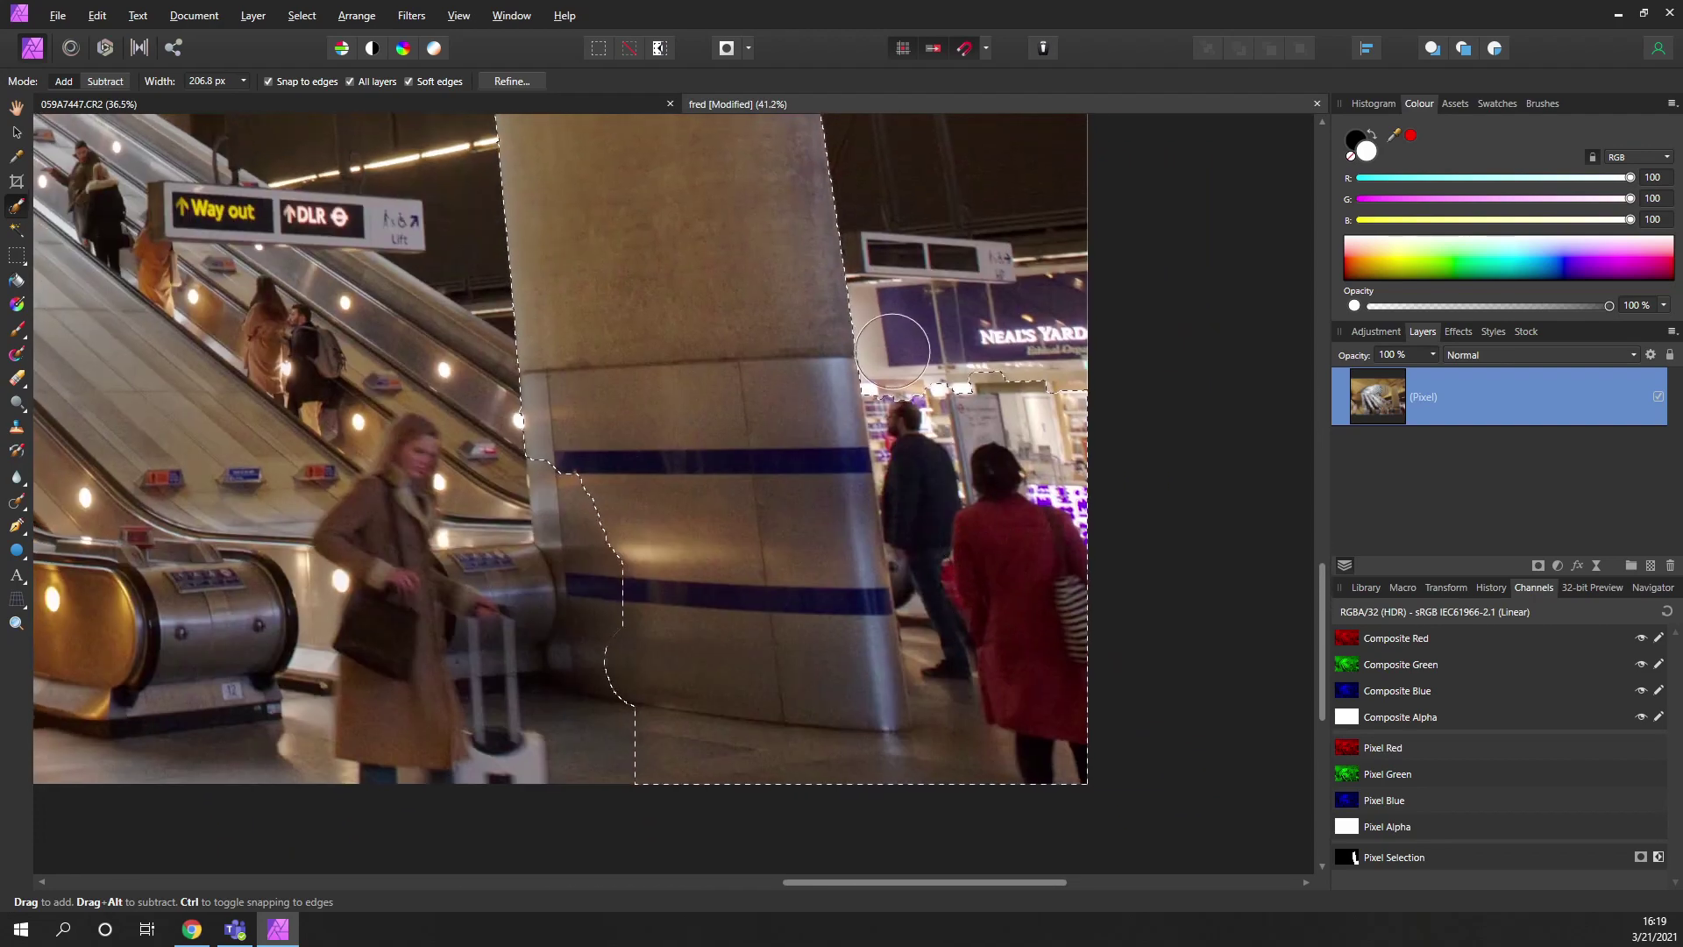
Step: Extend the column selection down its right side, lower band and base to the floor
mouse_move(893, 351)
left_mouse_down()
mouse_move(946, 471)
mouse_move(966, 704)
mouse_move(863, 727)
mouse_move(835, 704)
mouse_move(845, 673)
mouse_move(642, 792)
mouse_move(594, 787)
mouse_move(866, 785)
mouse_move(598, 739)
left_mouse_up()
mouse_move(611, 476)
left_mouse_down()
mouse_move(579, 470)
mouse_move(578, 519)
left_mouse_up()
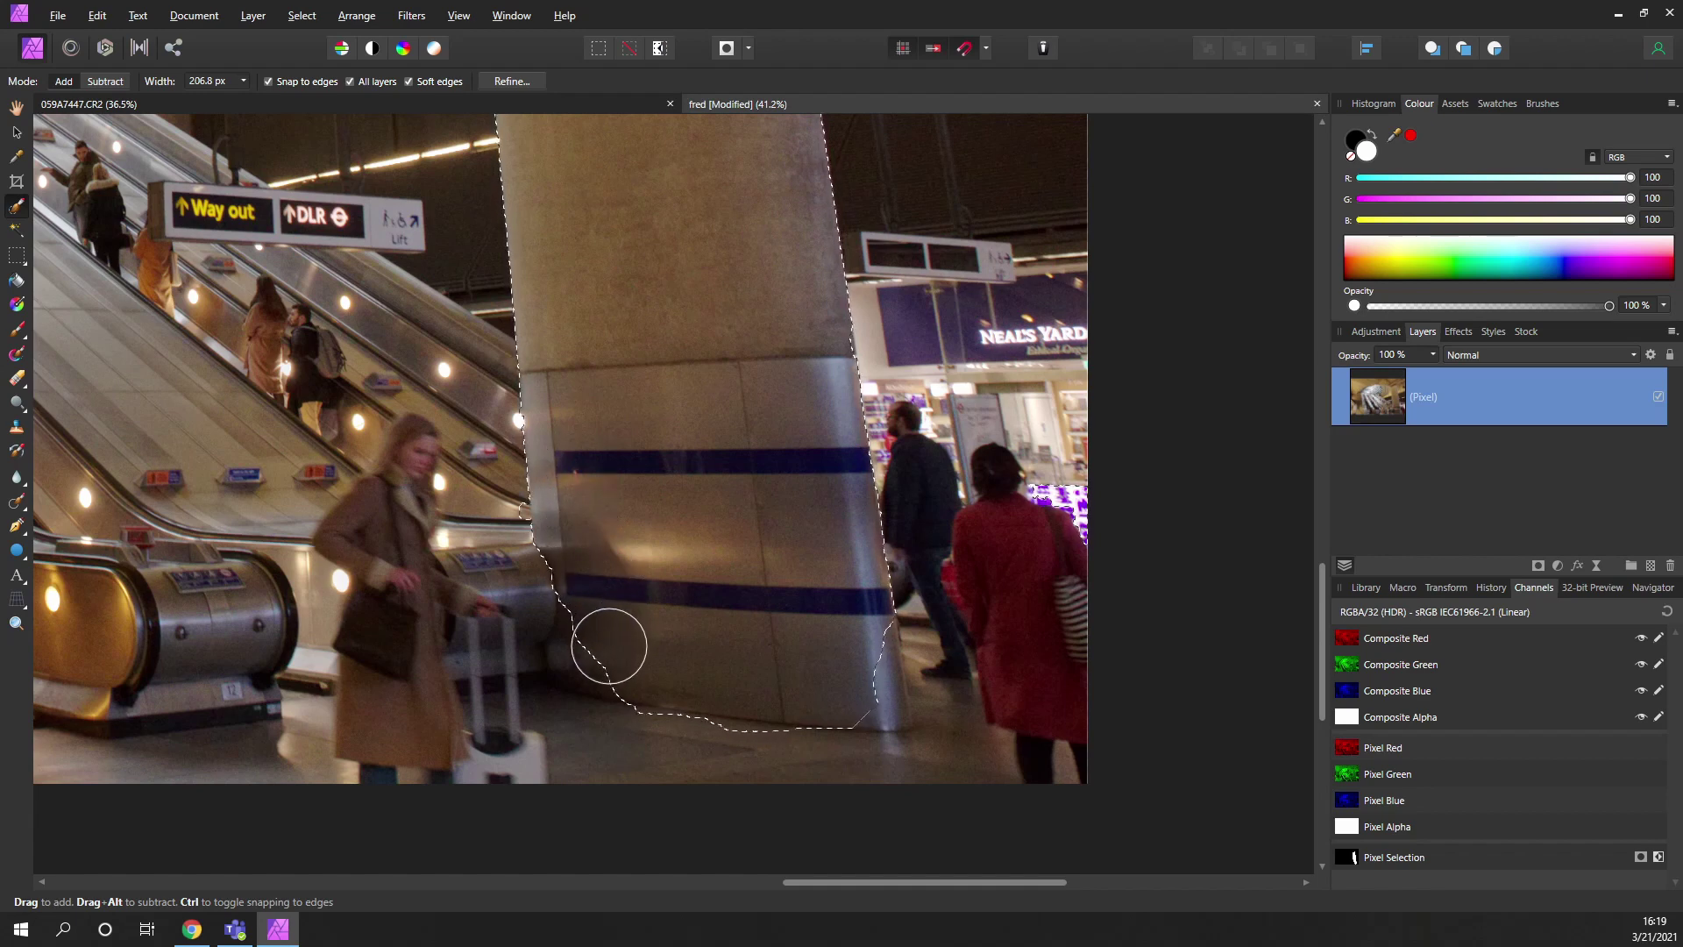
mouse_move(594, 657)
left_mouse_down()
mouse_move(803, 625)
mouse_move(840, 645)
left_mouse_up()
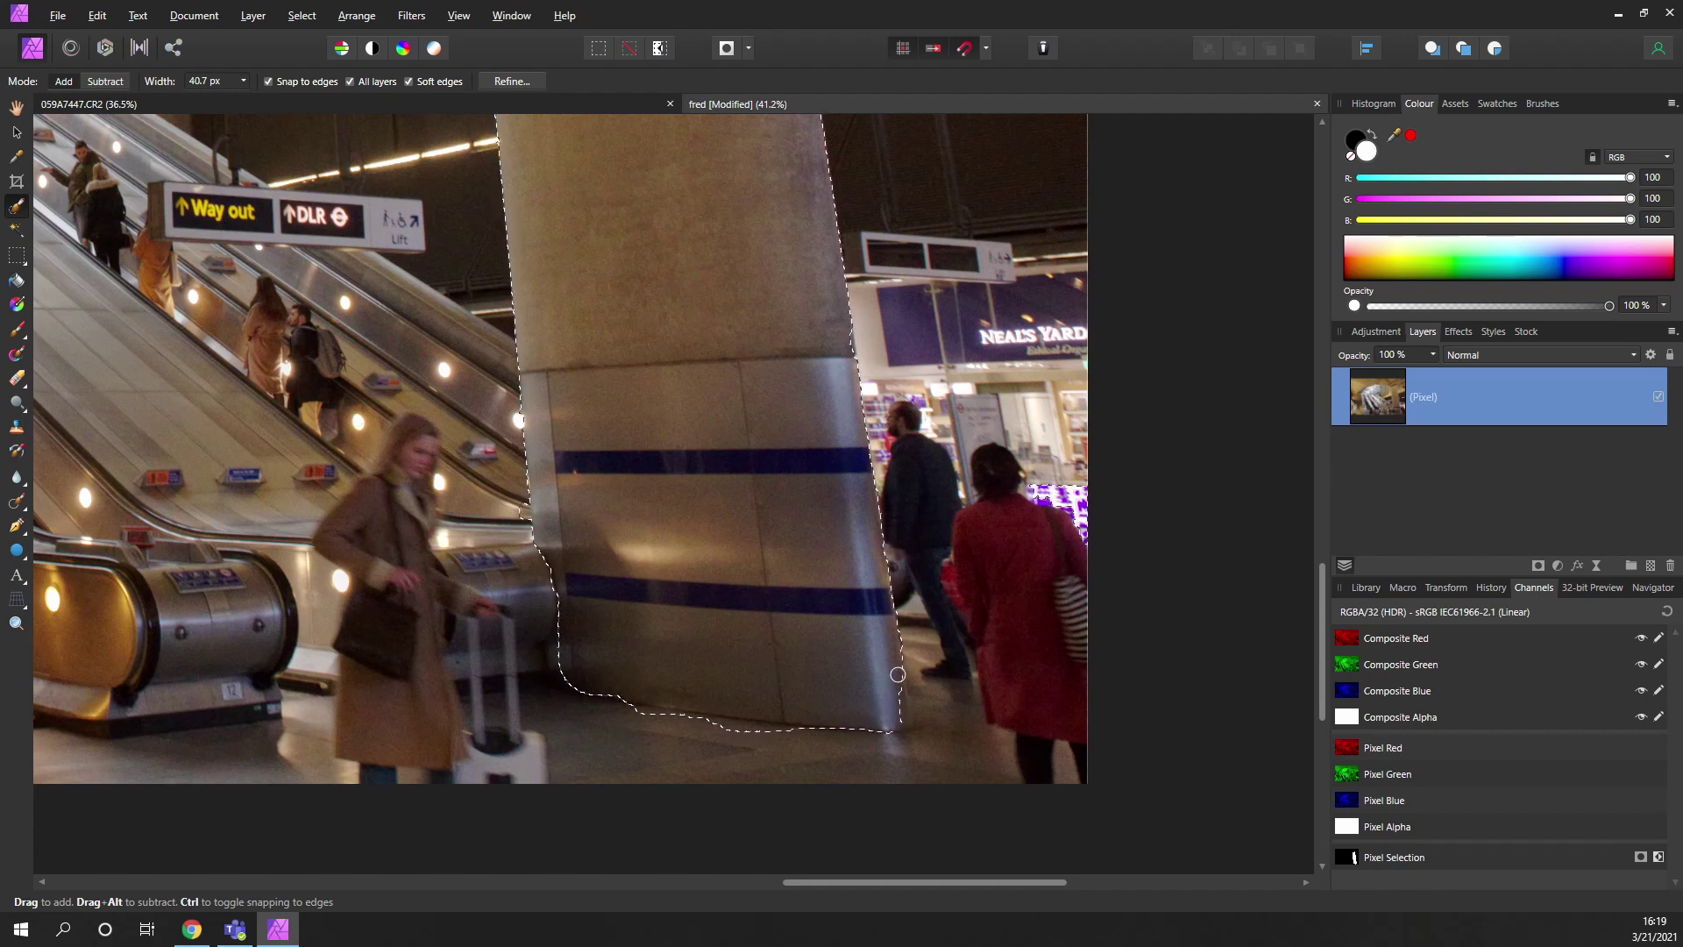
left_click_drag(891, 719, 901, 724)
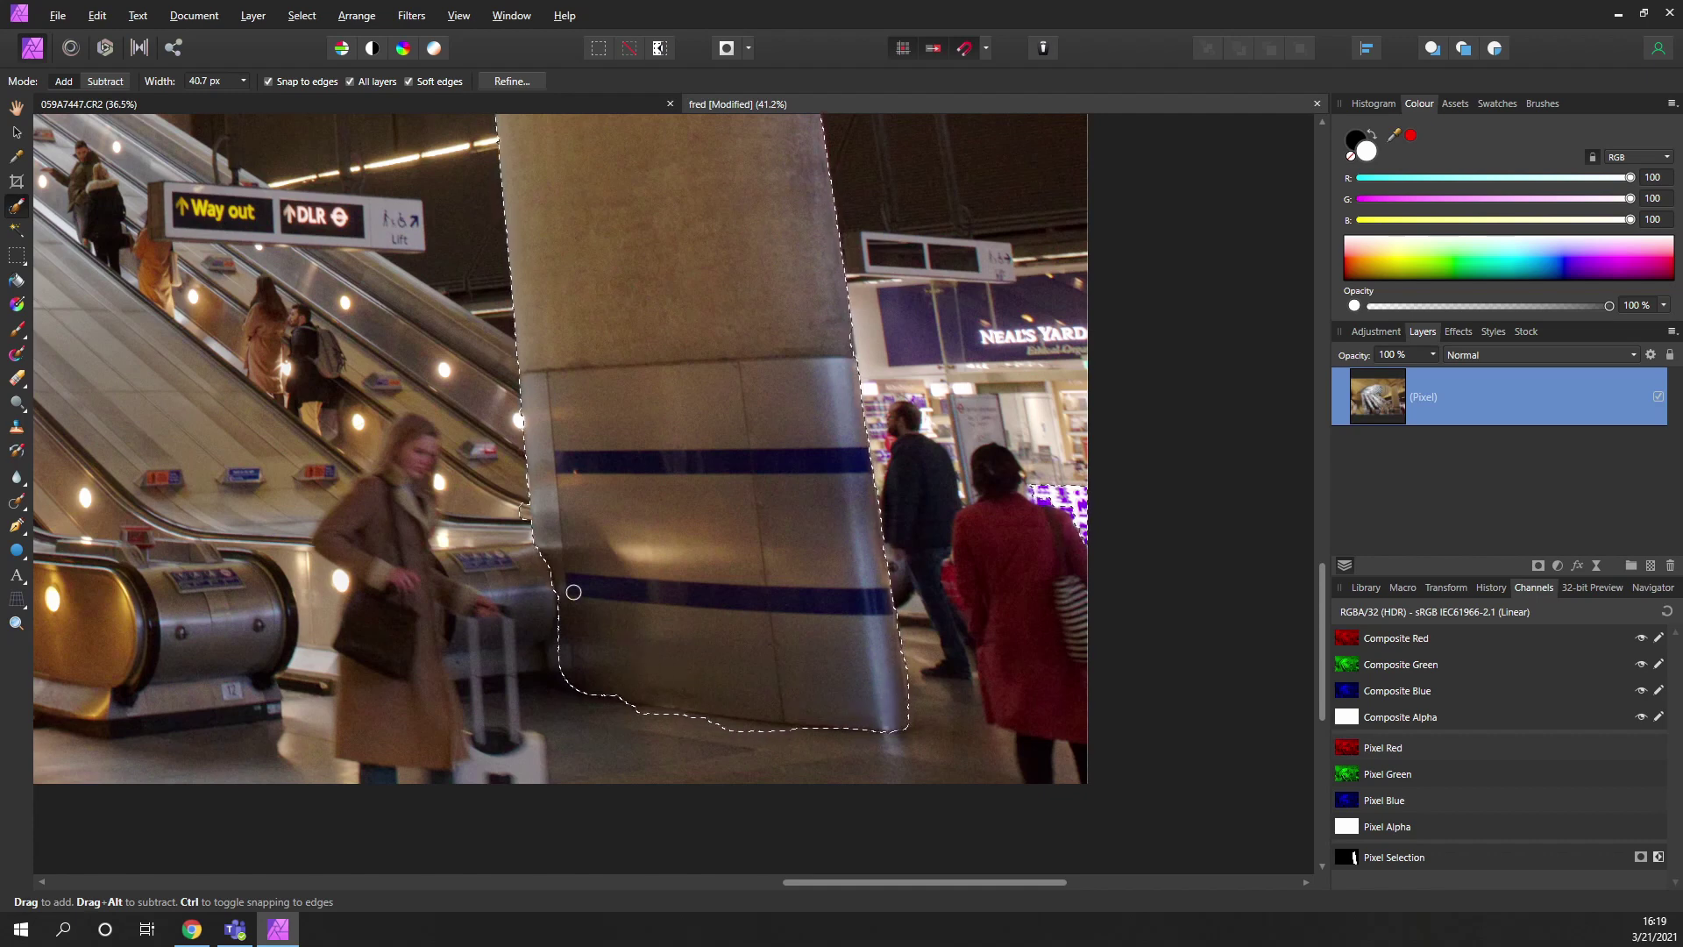
mouse_move(557, 664)
left_mouse_down()
mouse_move(554, 688)
mouse_move(681, 696)
mouse_move(650, 735)
mouse_move(635, 713)
mouse_move(789, 736)
left_mouse_up()
Step: Refine the column selection by brushing along the pillar's base edge, then apply the refinement
scroll(614, 188, "down", 5)
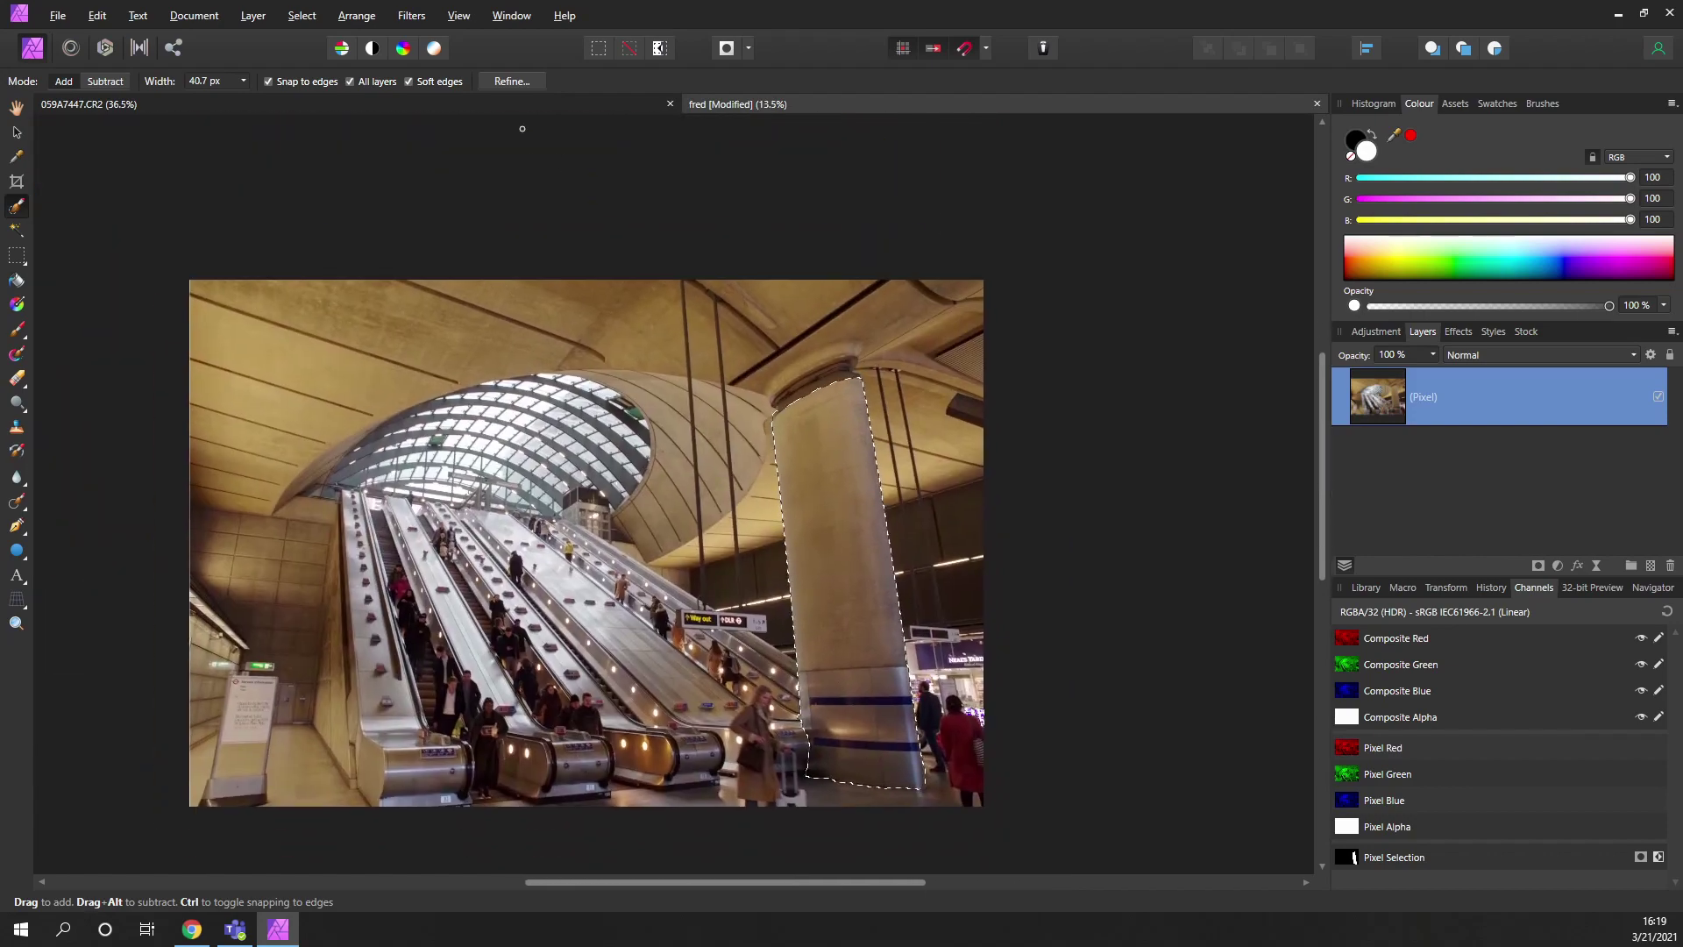
left_click(512, 81)
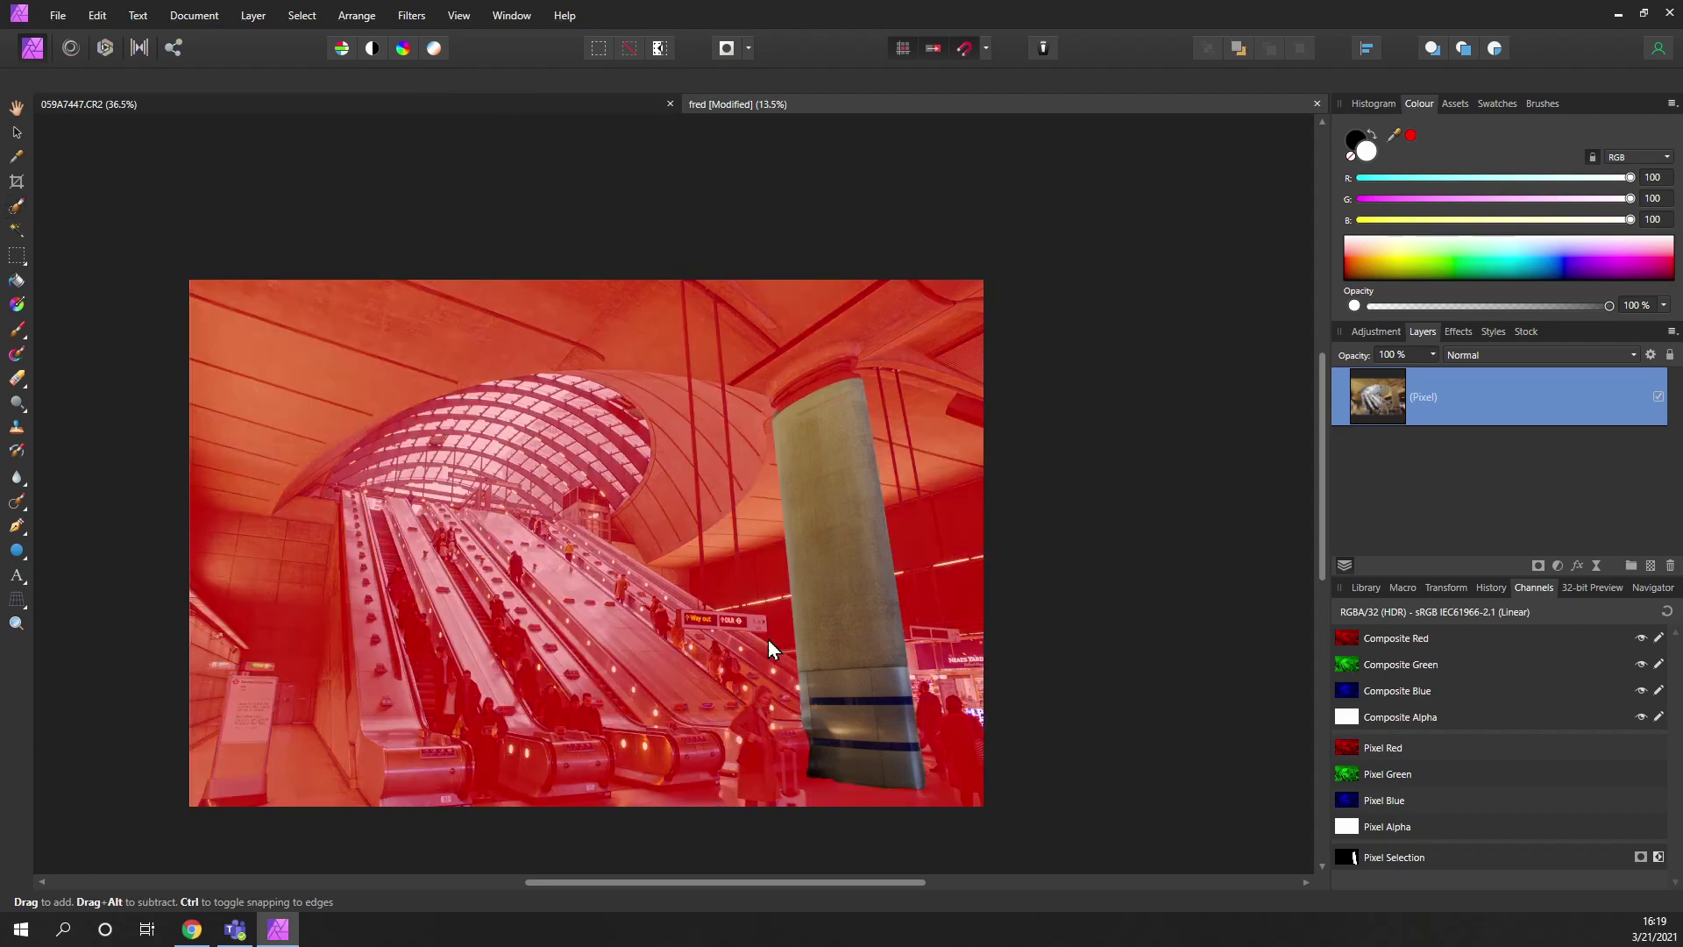
scroll(837, 548, "up", 6)
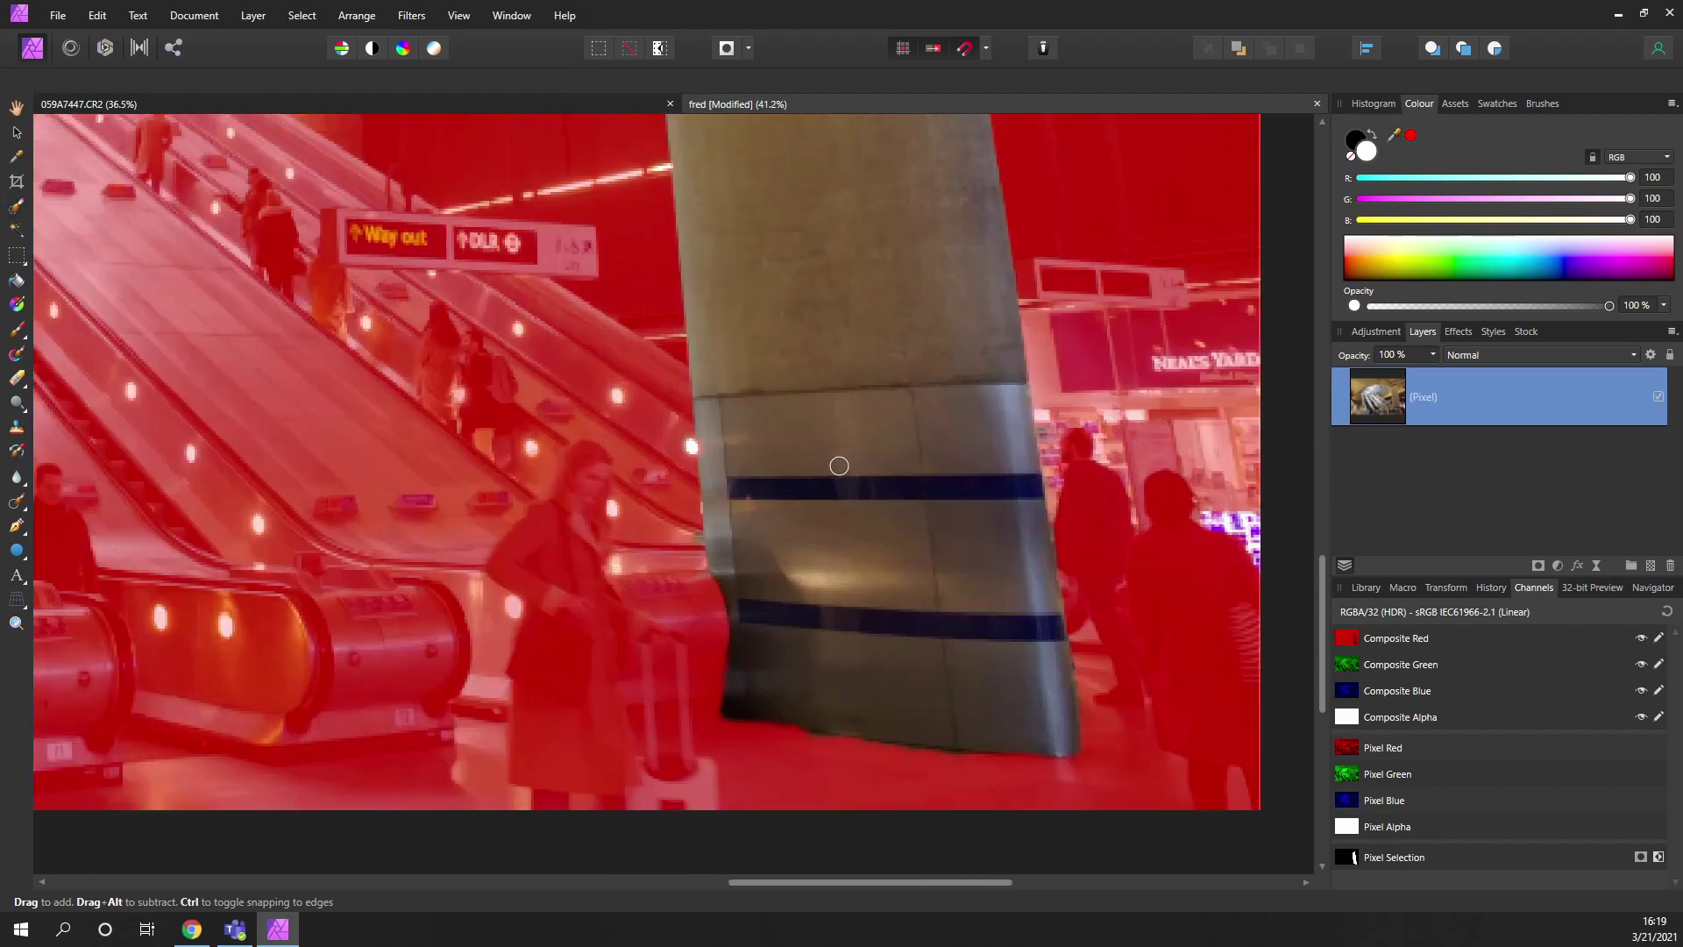
left_click_drag(781, 469, 643, 417)
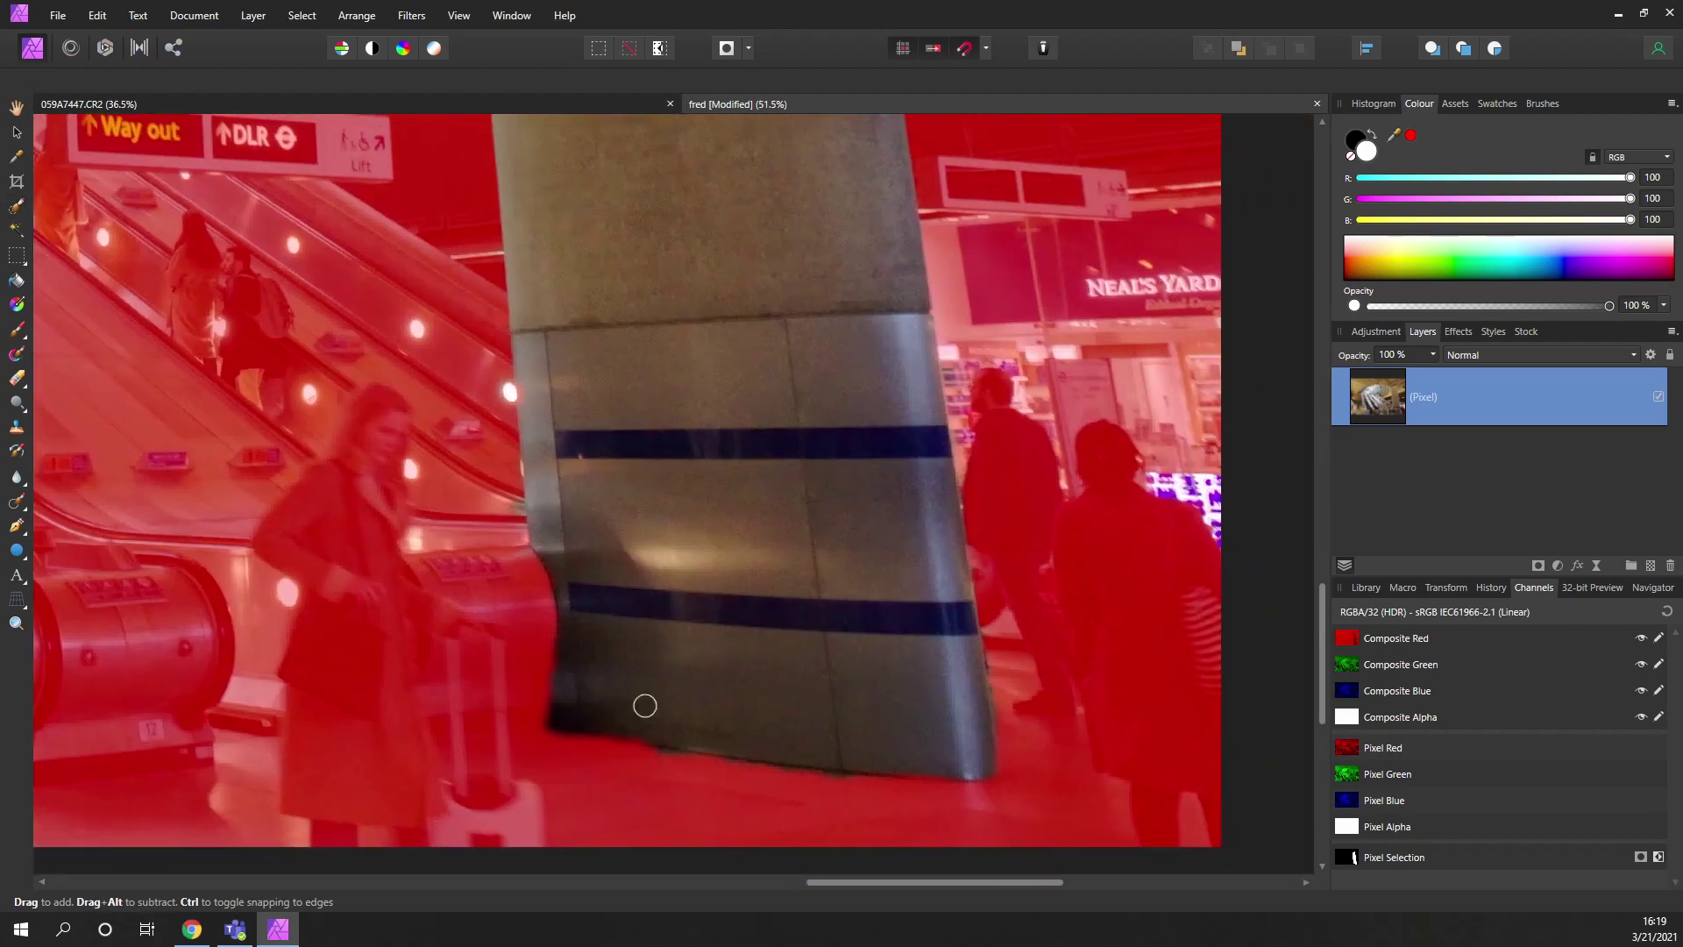
mouse_move(605, 733)
left_mouse_down()
mouse_move(890, 779)
mouse_move(661, 836)
mouse_move(886, 786)
mouse_move(970, 648)
mouse_move(987, 691)
mouse_move(988, 651)
mouse_move(963, 773)
left_mouse_up()
scroll(831, 555, "down", 2)
scroll(831, 555, "down", 3)
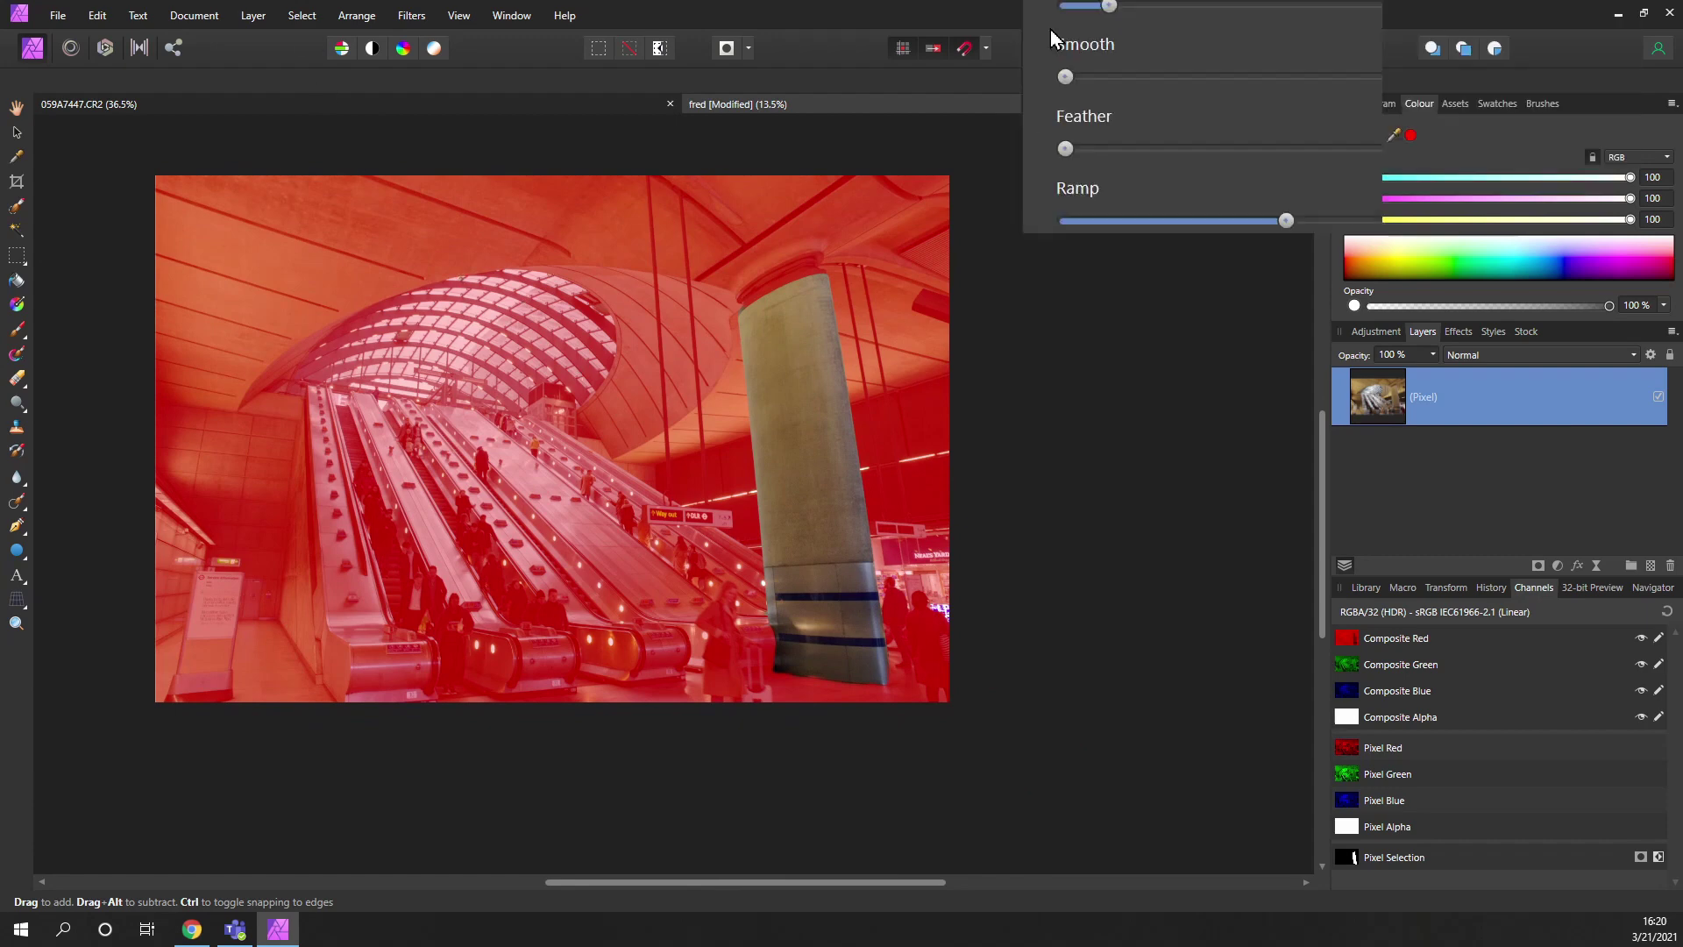
key("ctrl+alt+r")
left_click_drag(1037, 87, 956, 278)
left_click(1110, 645)
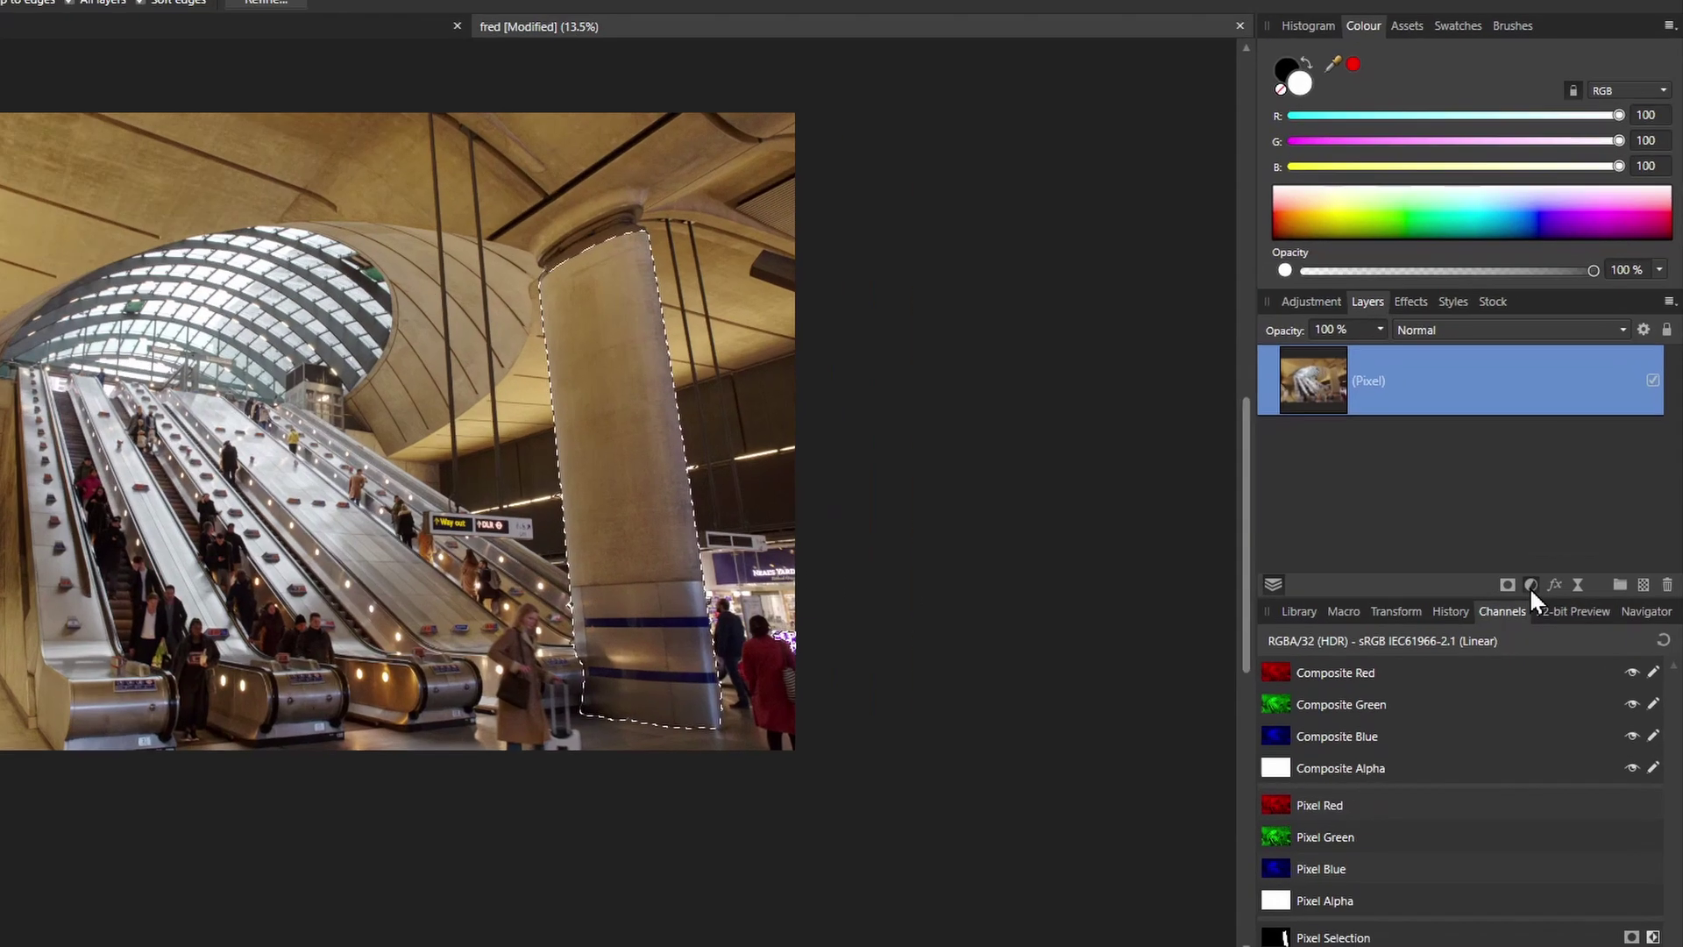
Step: Add a column-masked Curves adjustment, lowering shadows and lifting highlights into a gentle S-curve
left_click(1531, 584)
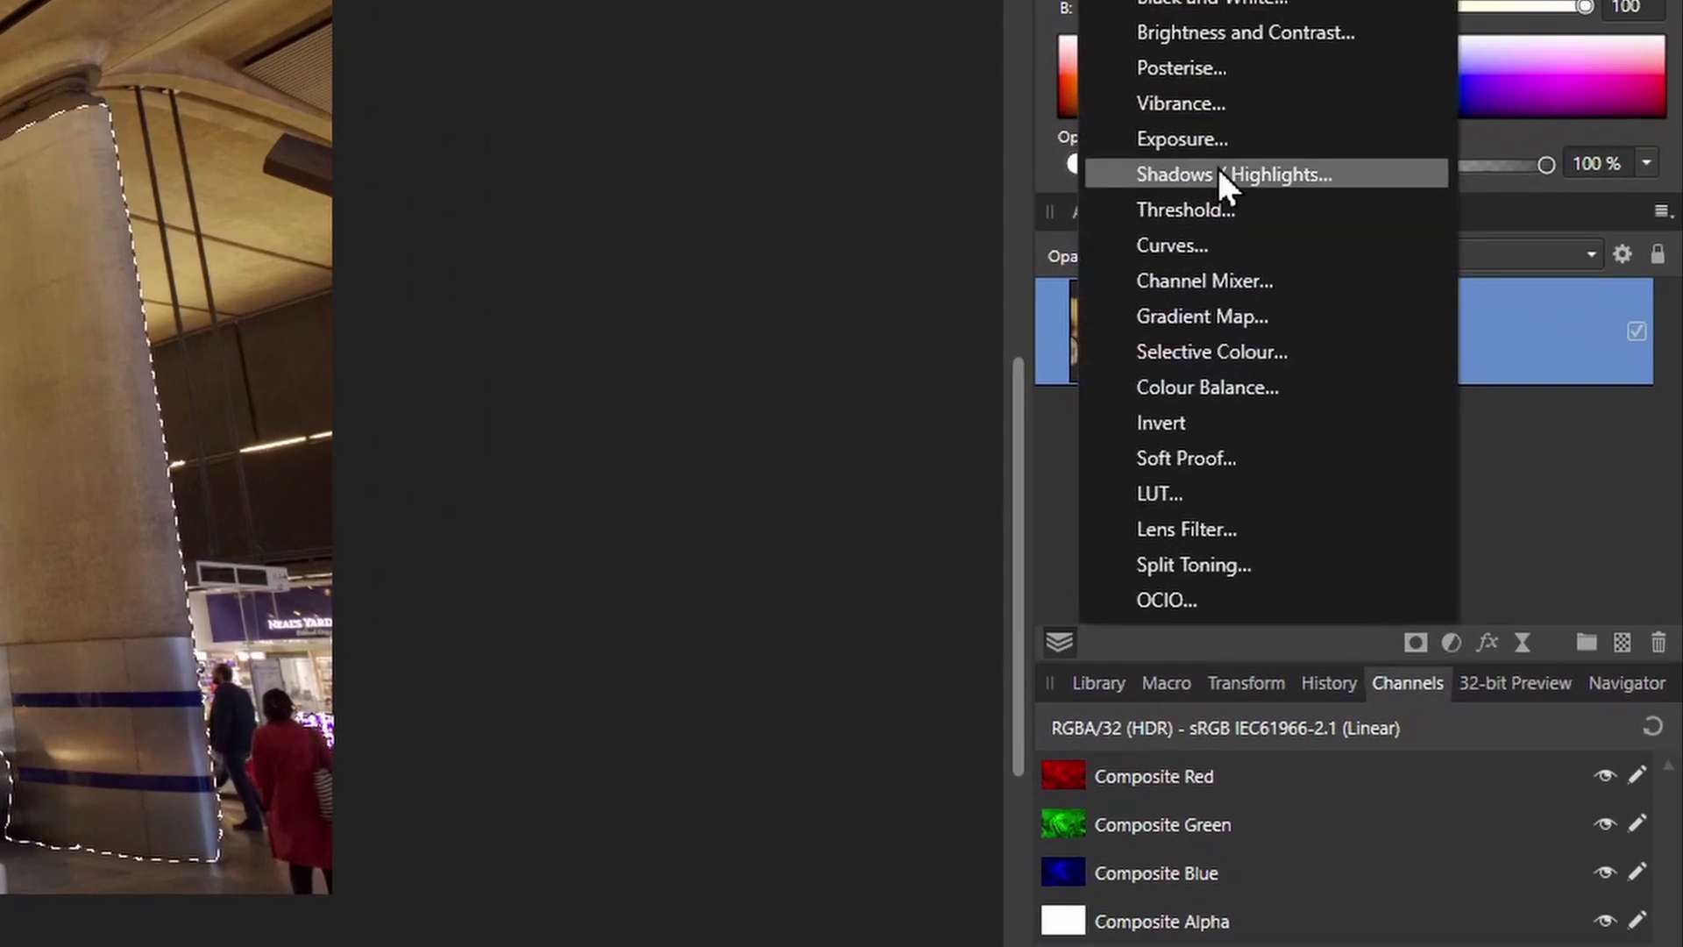
left_click(1175, 245)
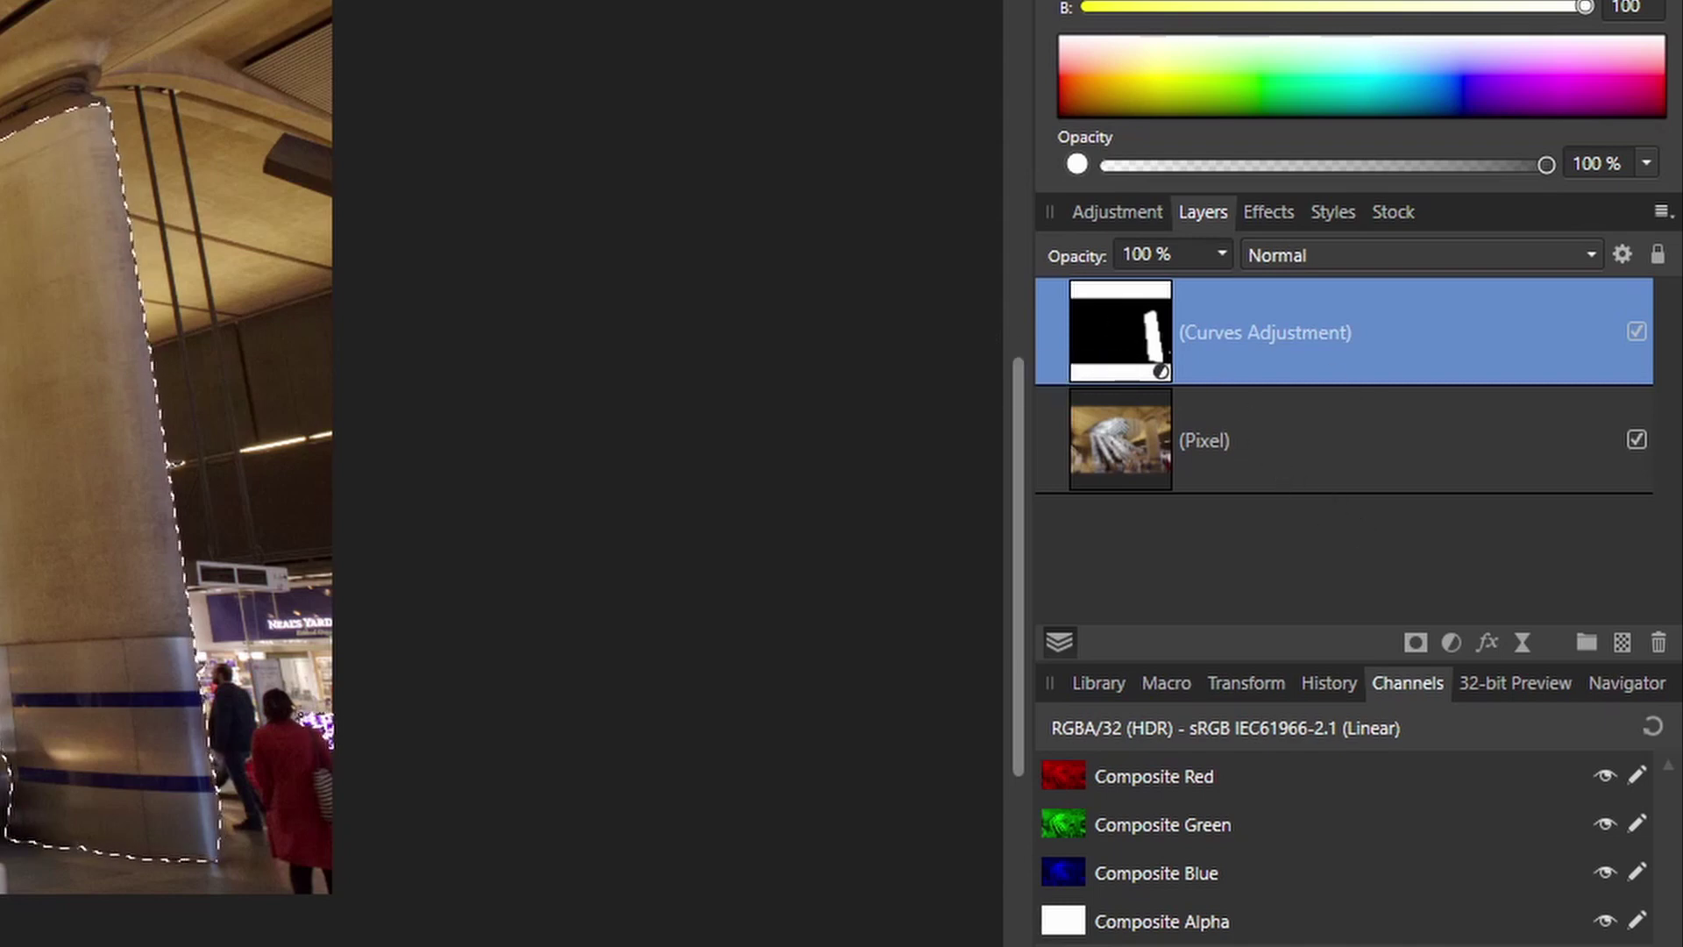
double_click(1121, 331)
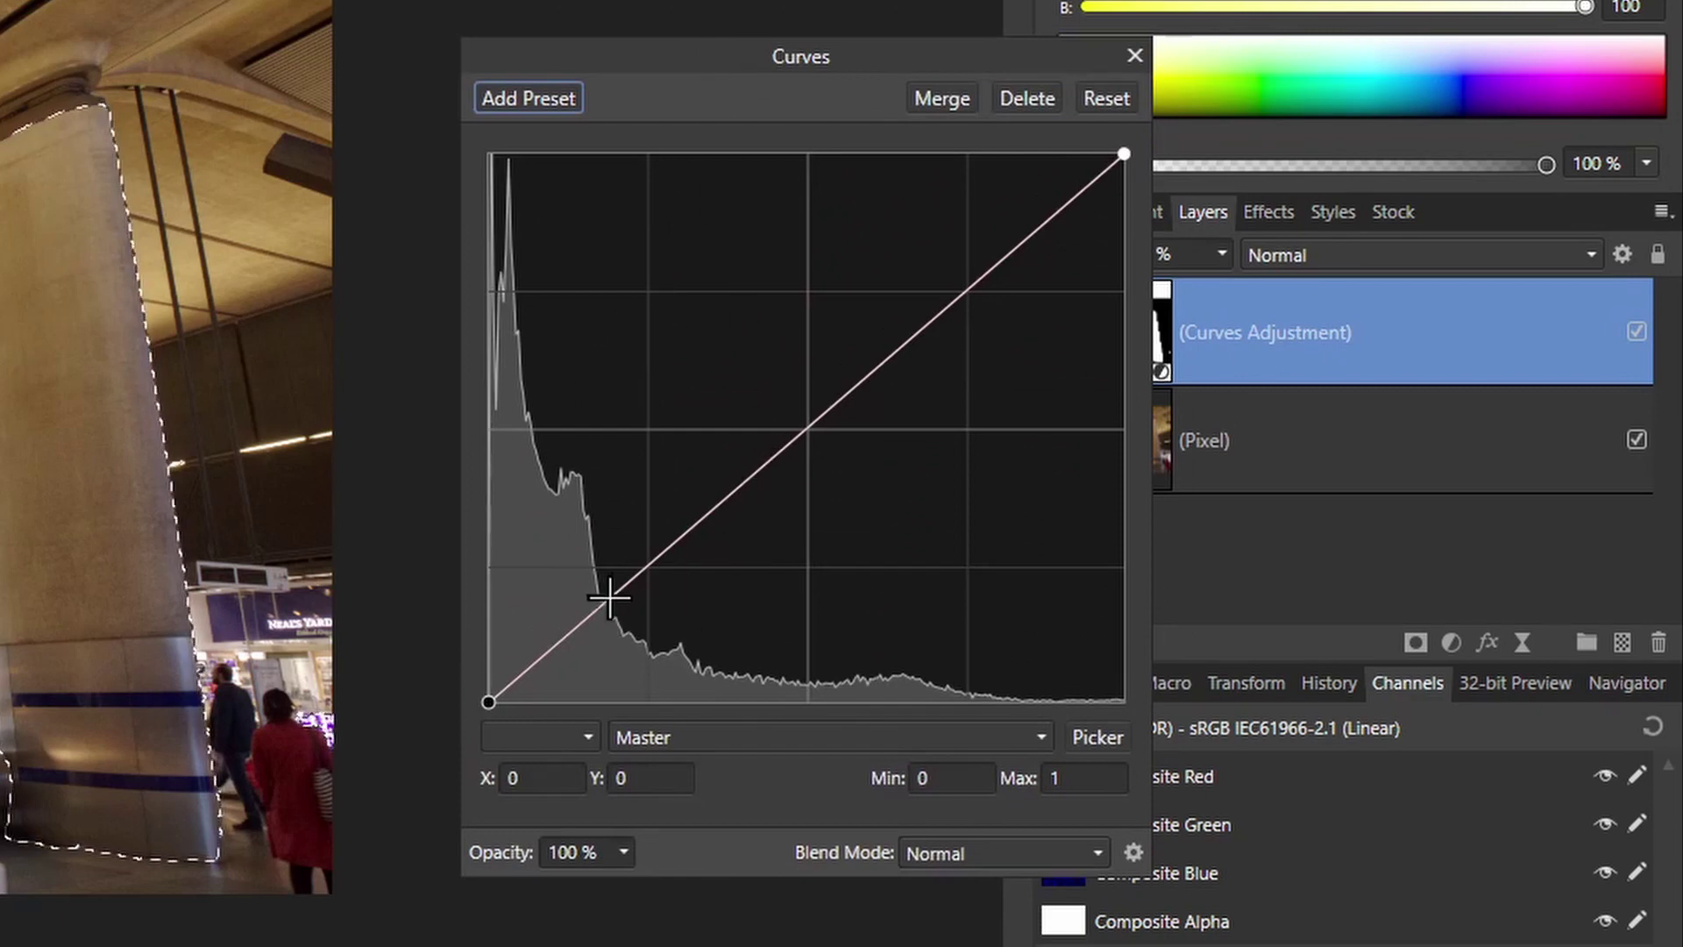
left_click_drag(609, 600, 629, 616)
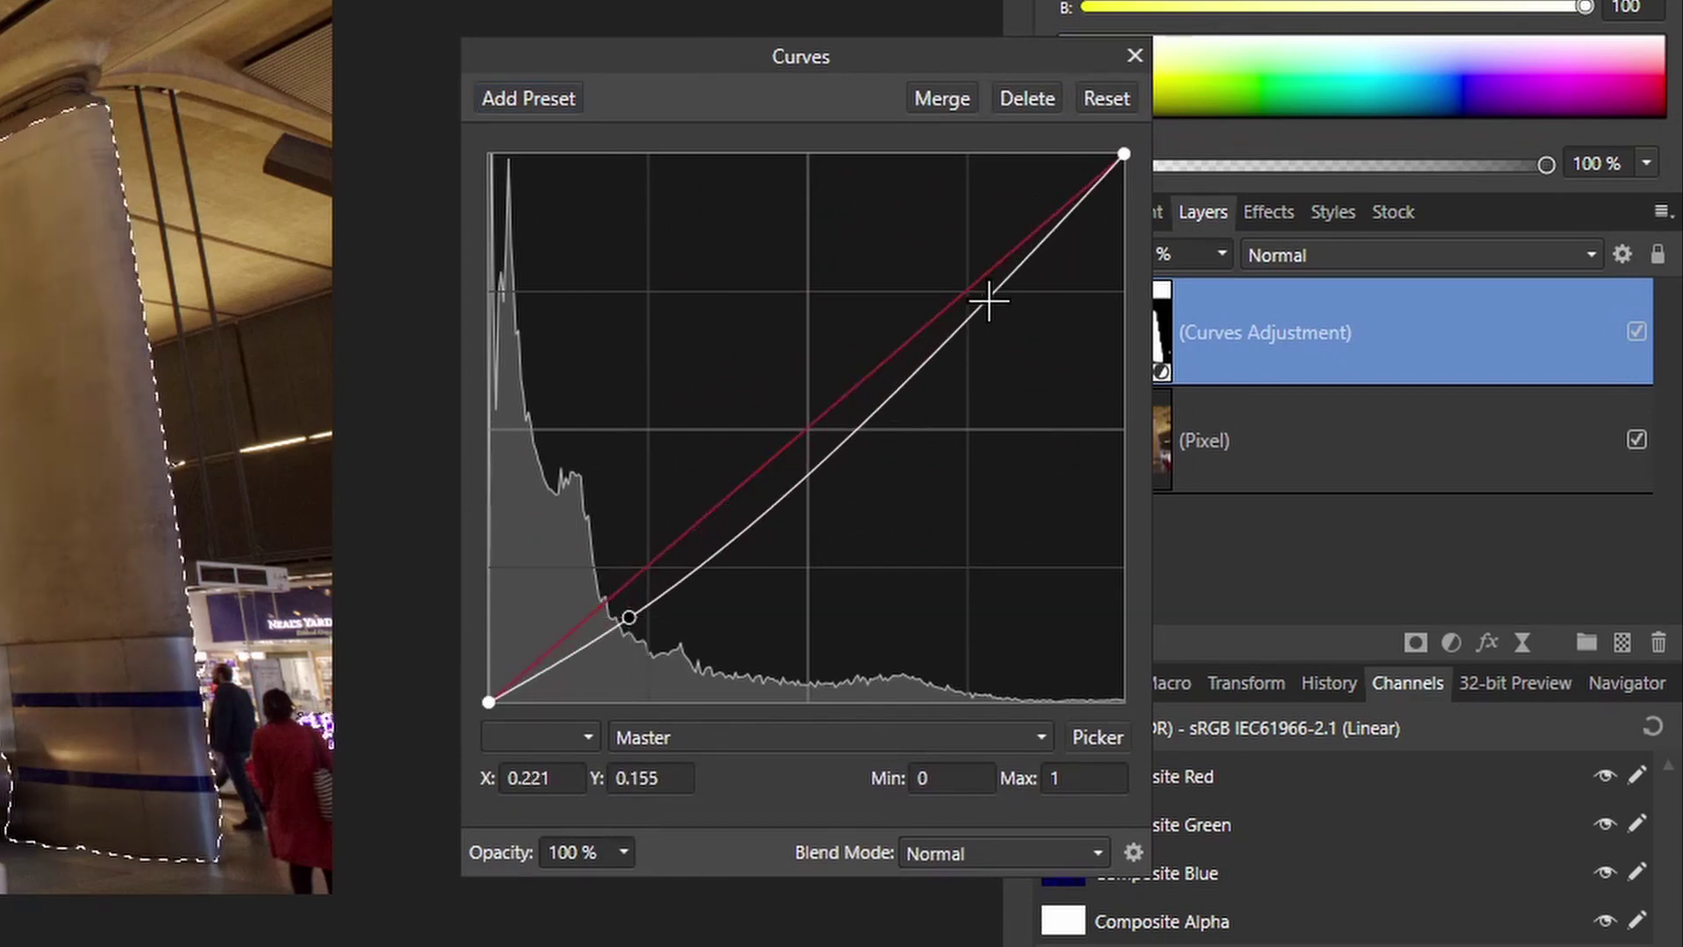
left_click_drag(988, 300, 956, 252)
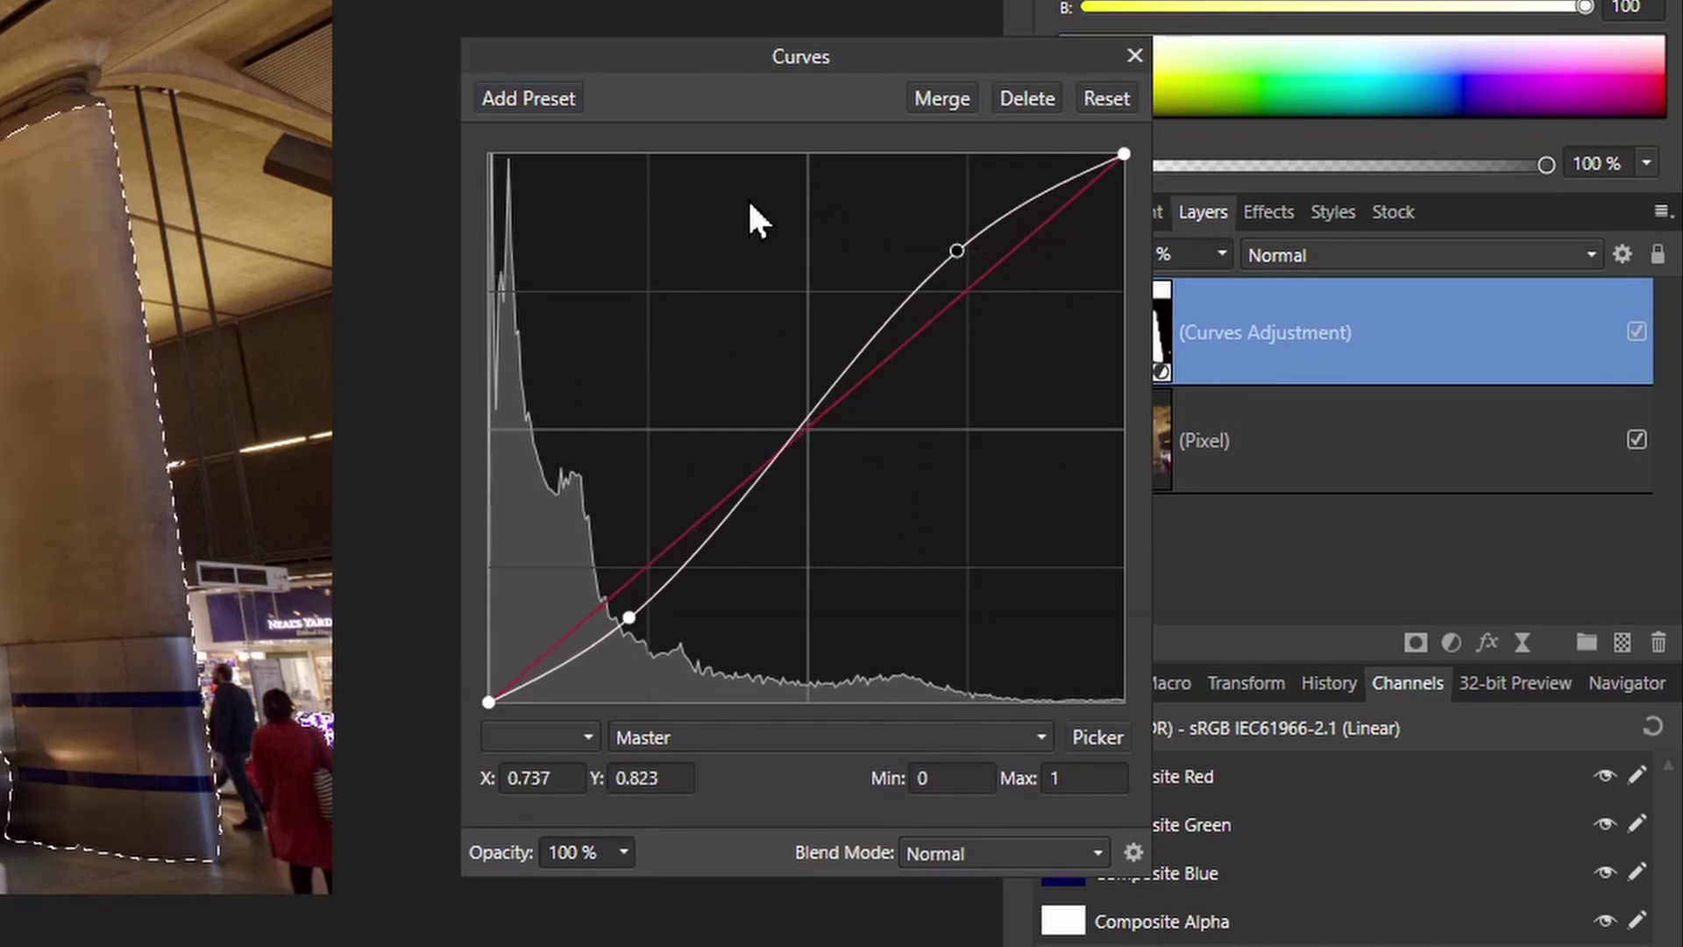
left_click_drag(702, 55, 605, 0)
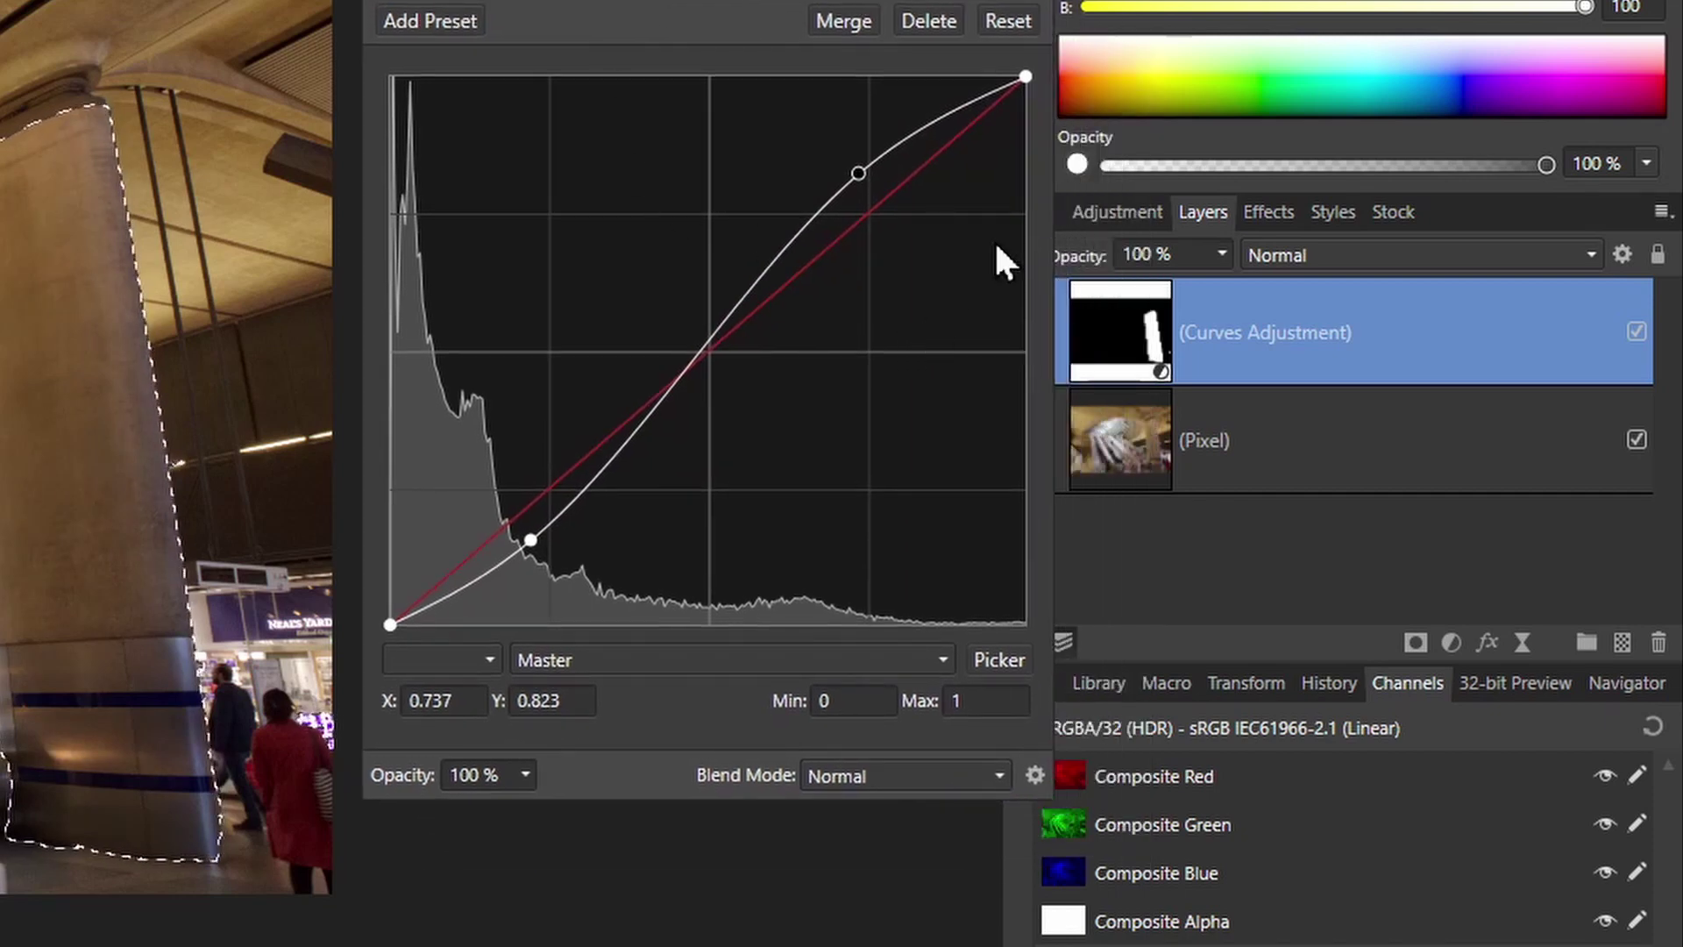
left_click(1023, 7)
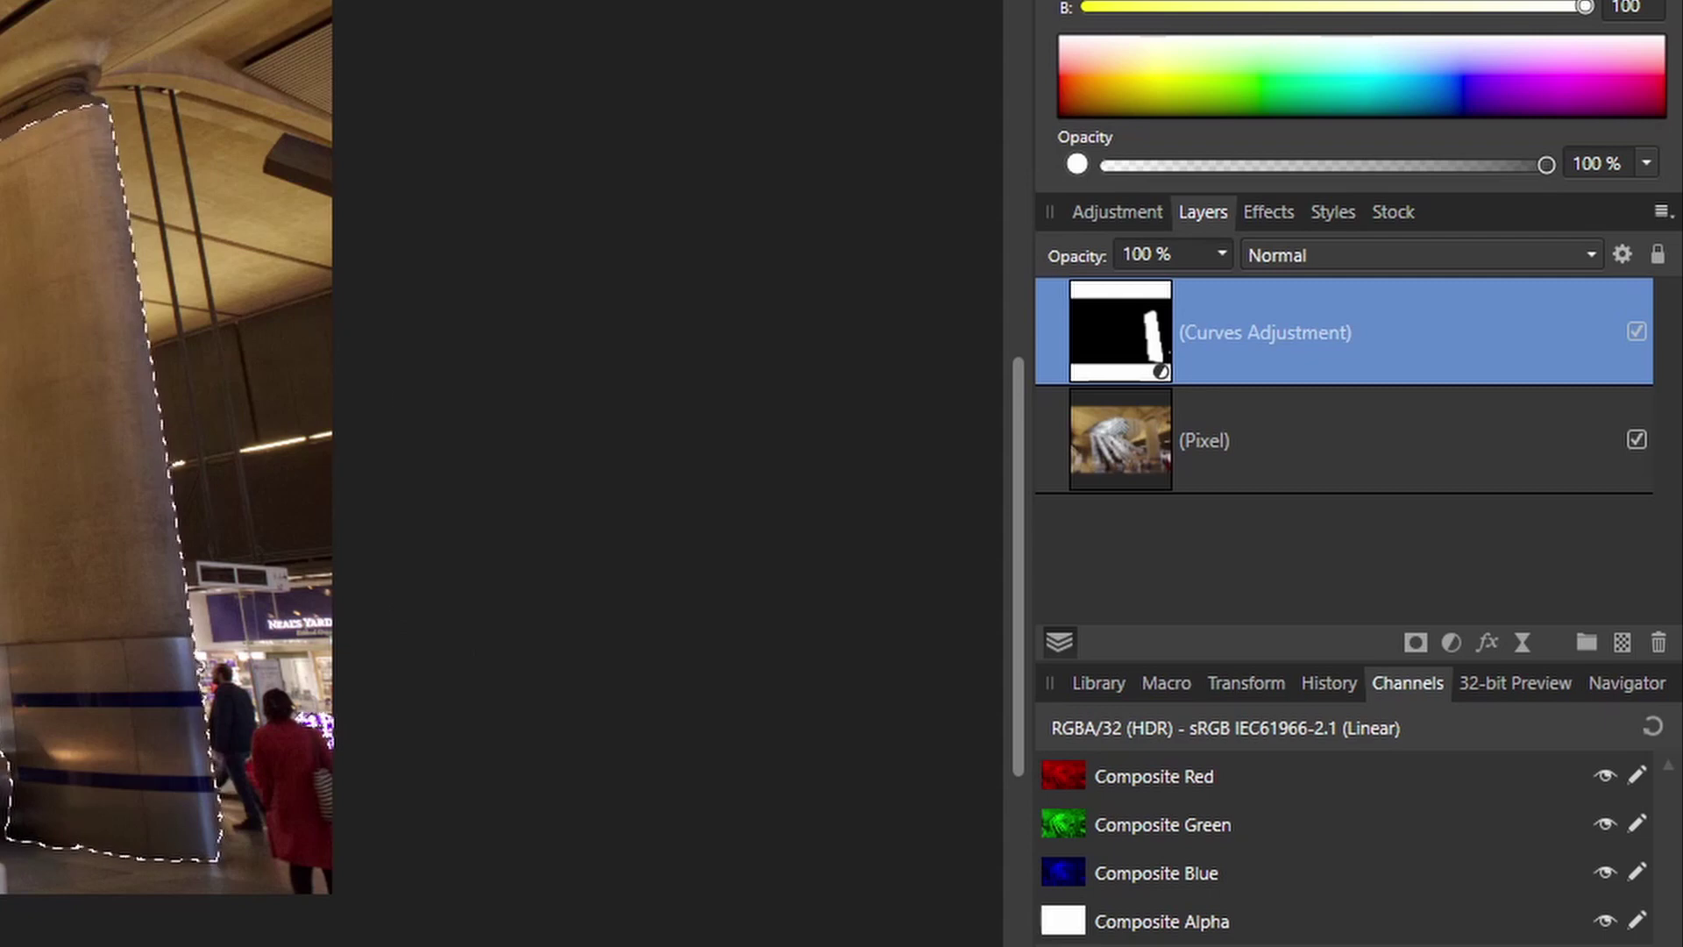
Step: Deselect, then reload the column selection from the Curves adjustment's mask
scroll(202, 439, "left", 3)
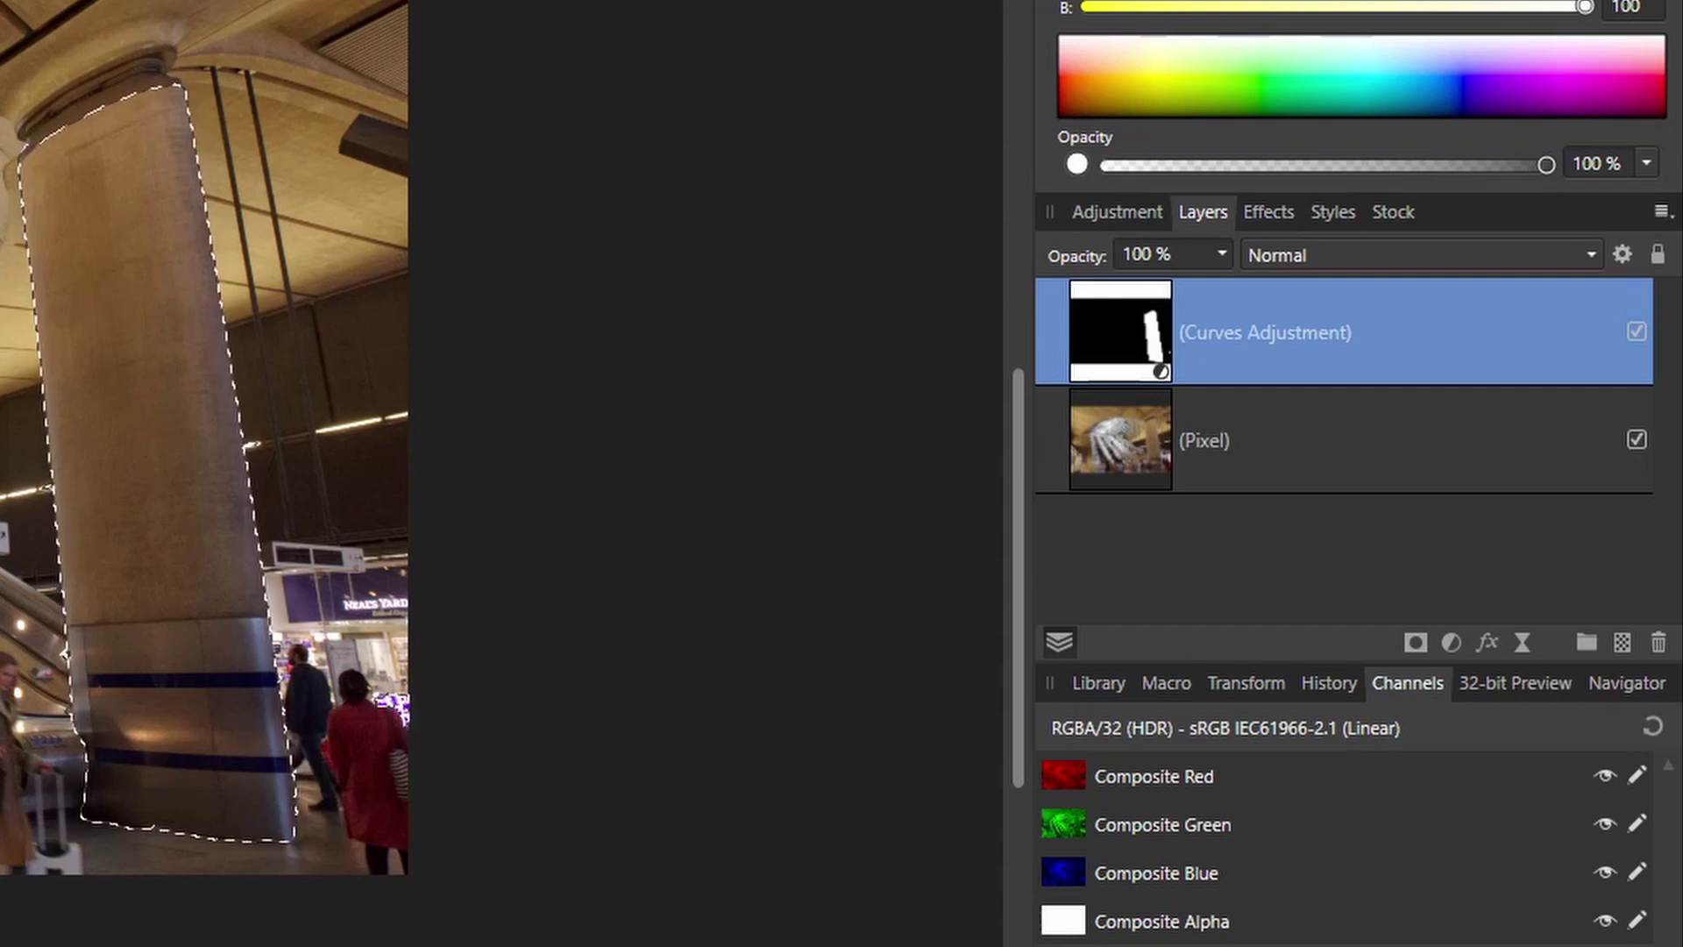
scroll(200, 410, "up", 1)
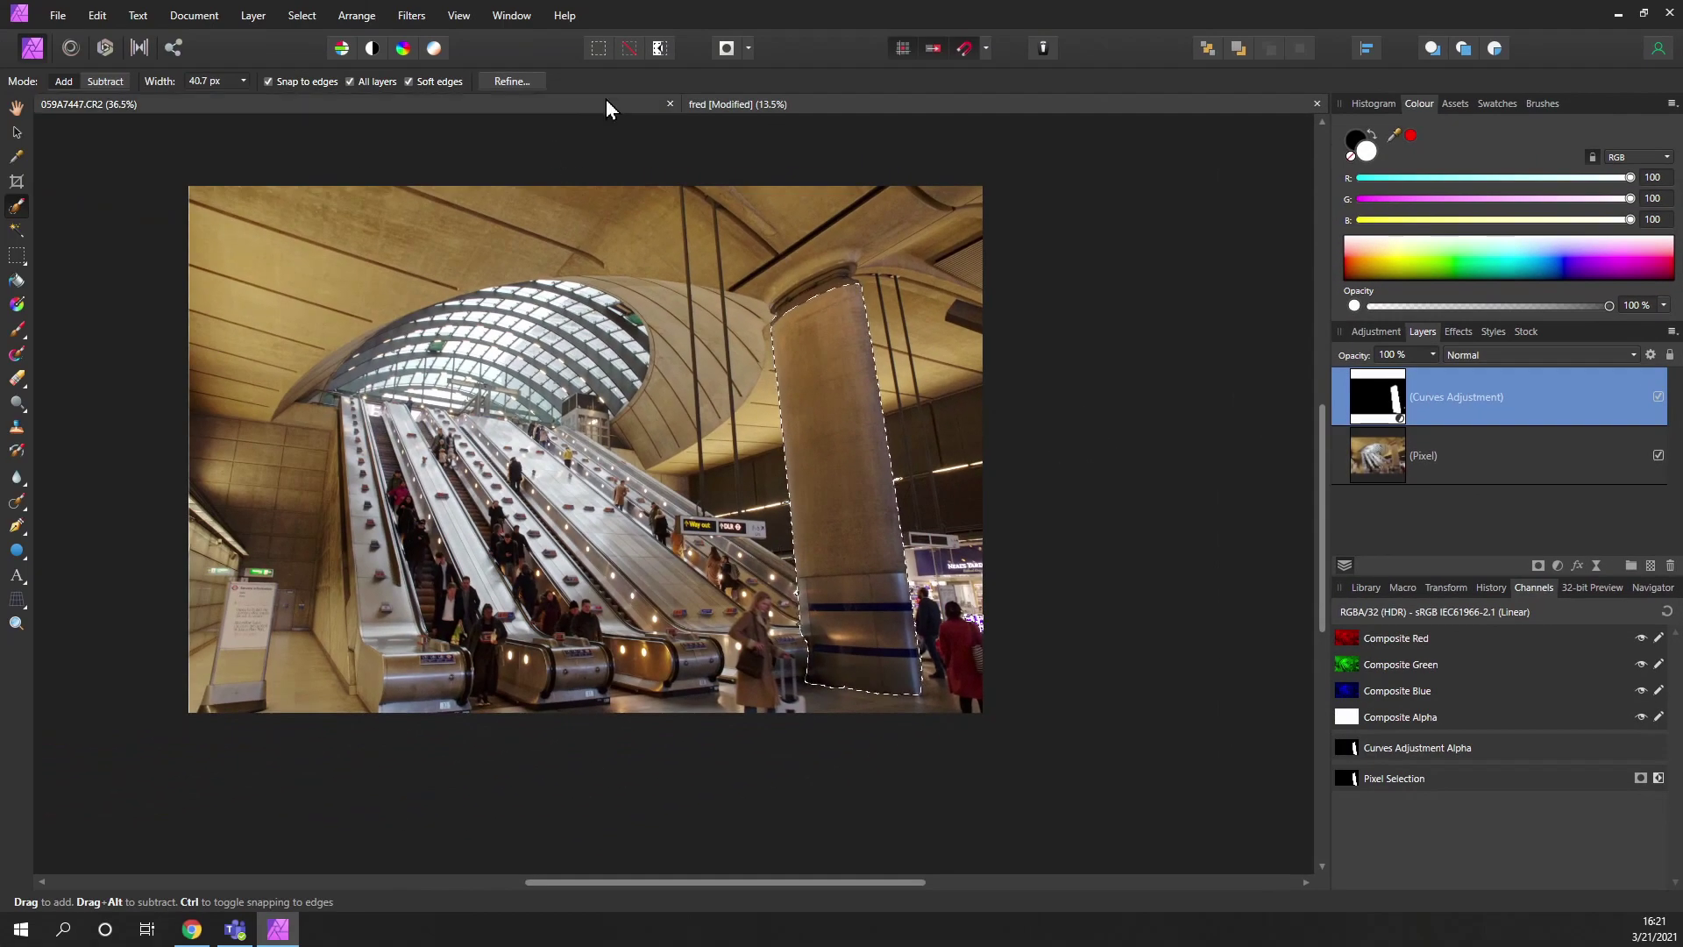
left_click(629, 48)
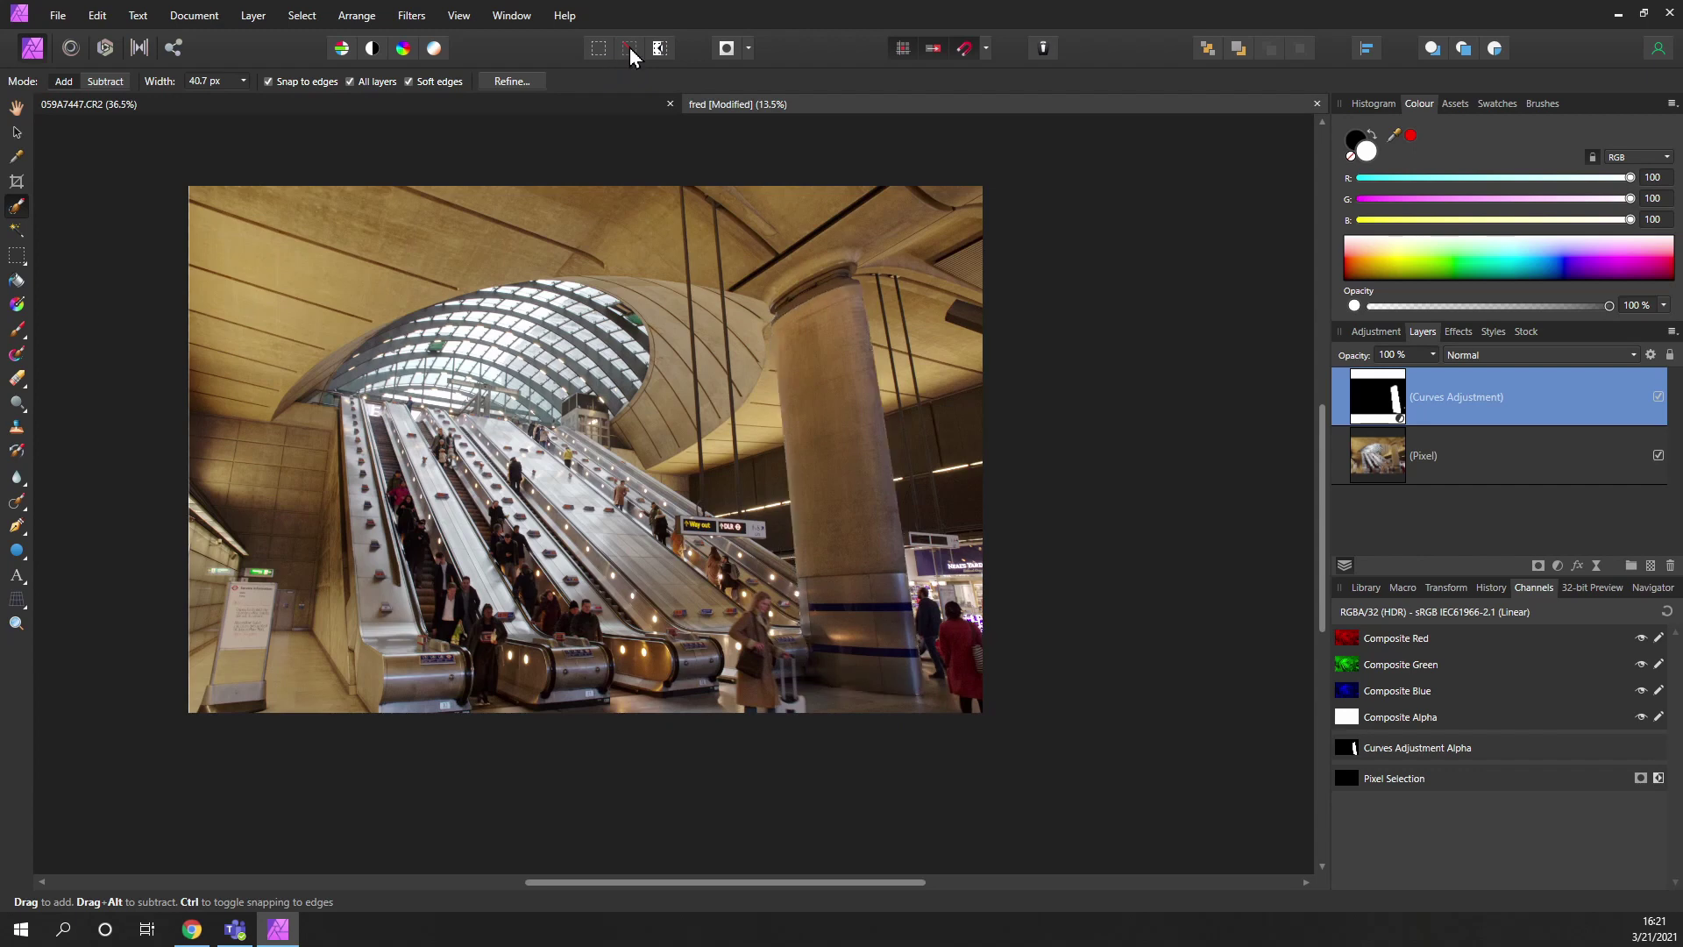
scroll(990, 438, "down", 1)
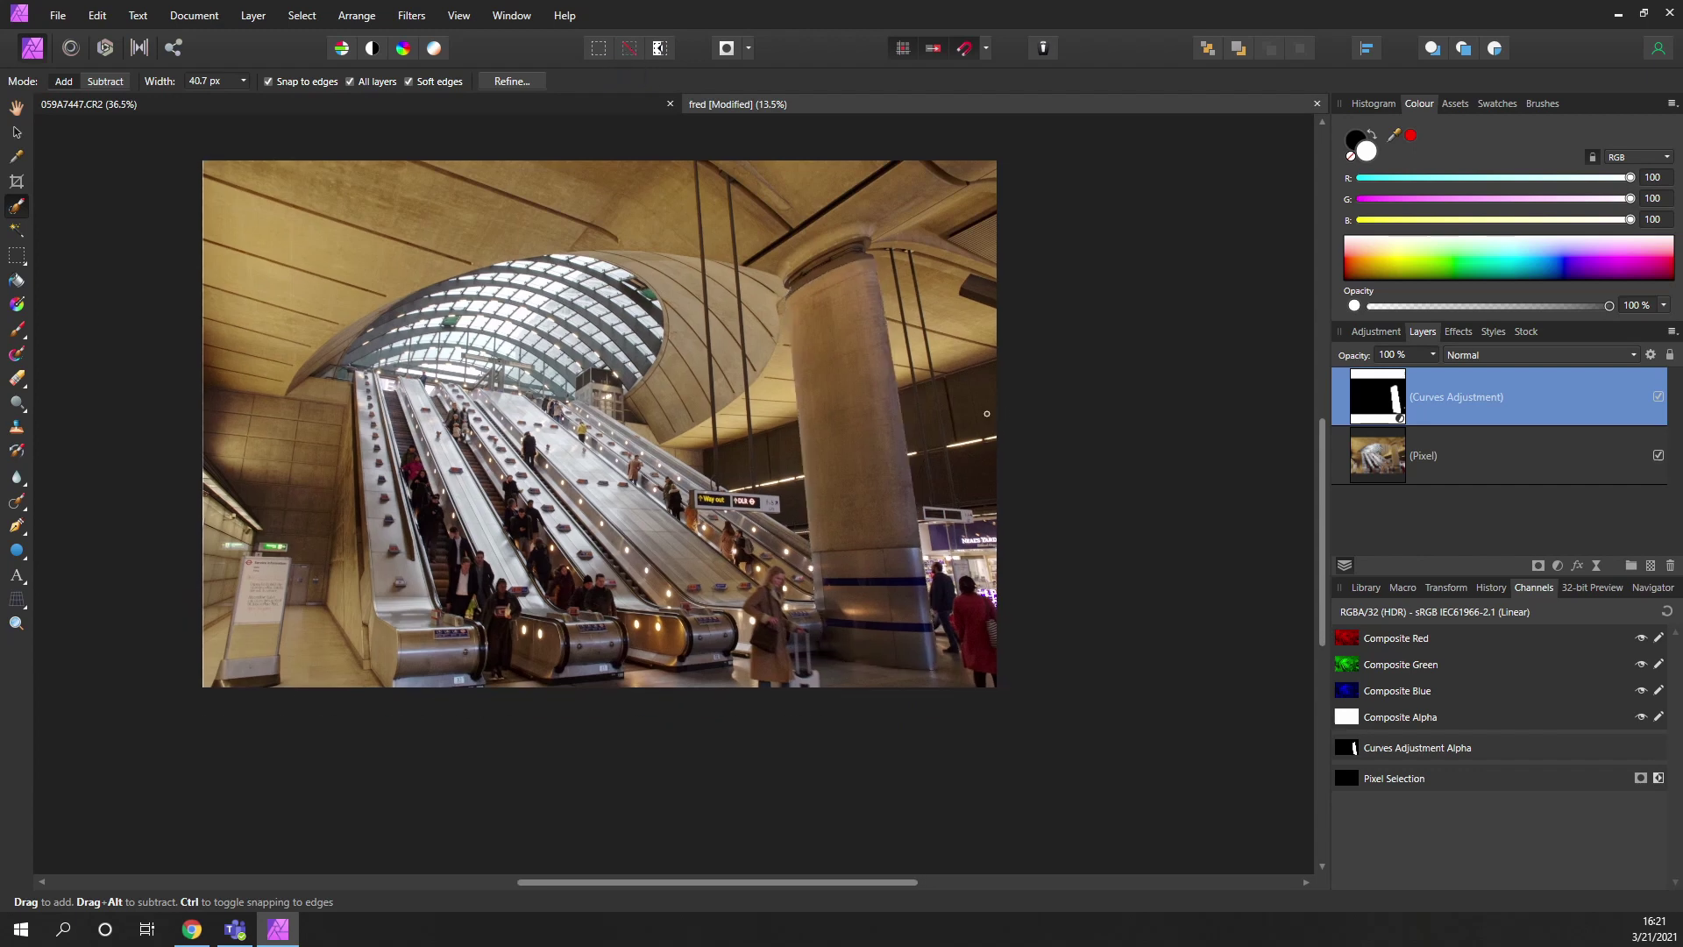
left_click(1378, 402, "ctrl")
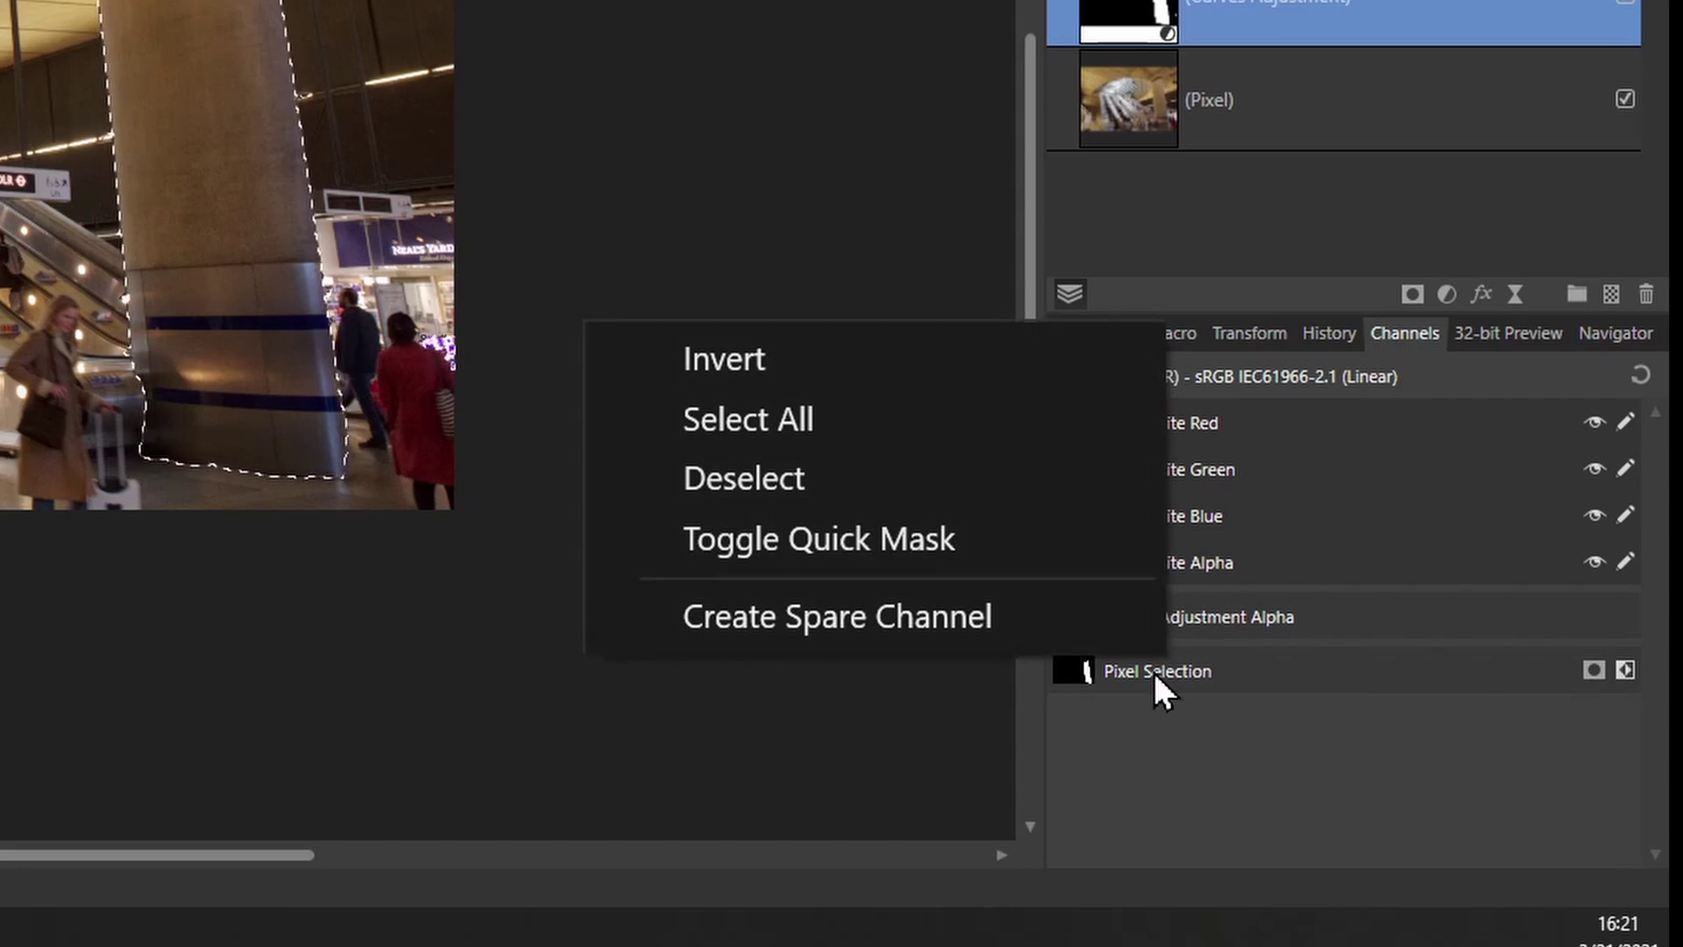
Step: Store the column selection as a spare channel named 'colunm'
left_click(850, 618)
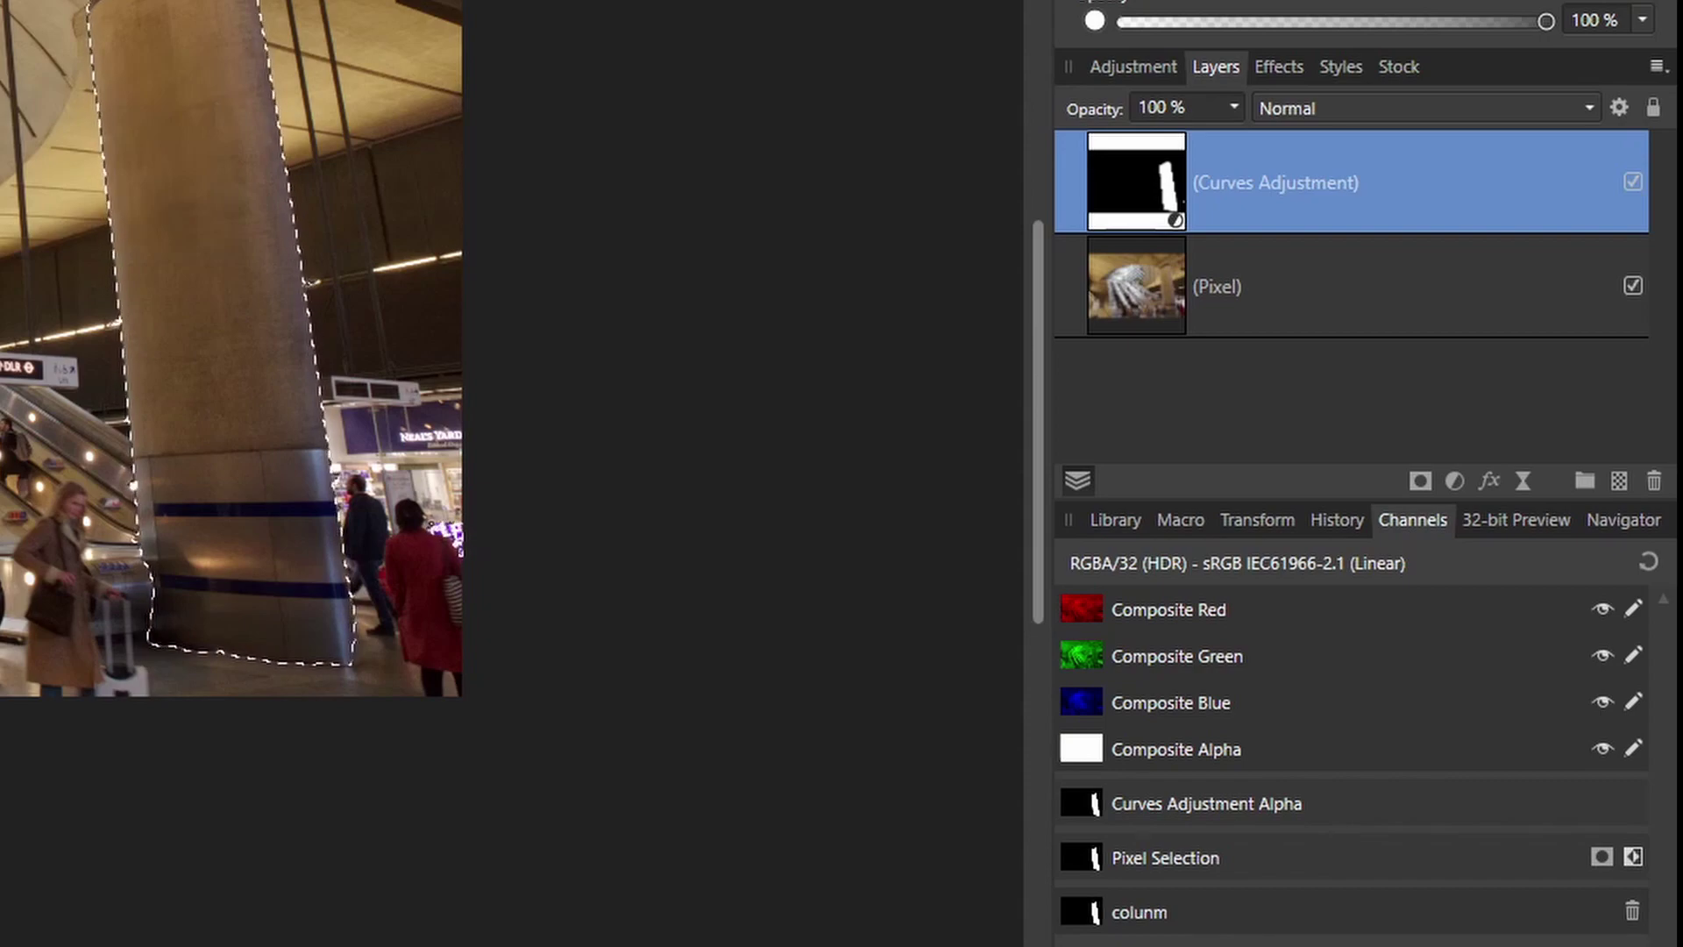
Step: Deselect and brush a selection over the right roof shell, trimming out the lift building
key("ctrl+d")
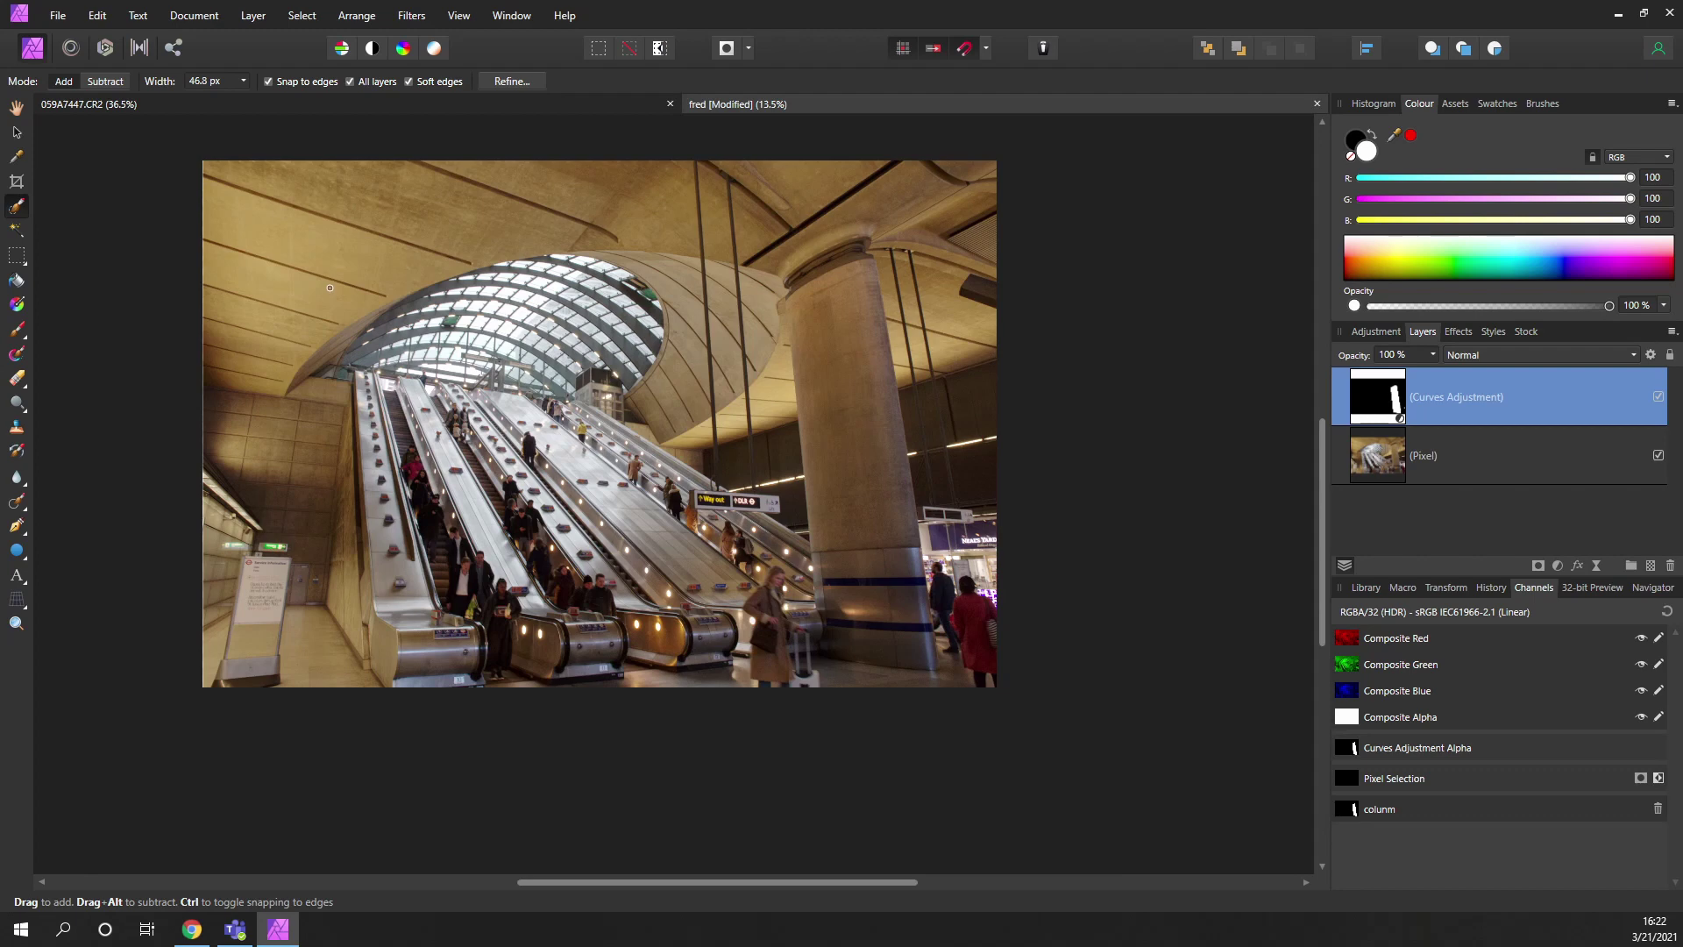
key("bracketright")
key("bracketright")
key("bracketright")
scroll(671, 364, "up", 3)
scroll(607, 400, "up", 3)
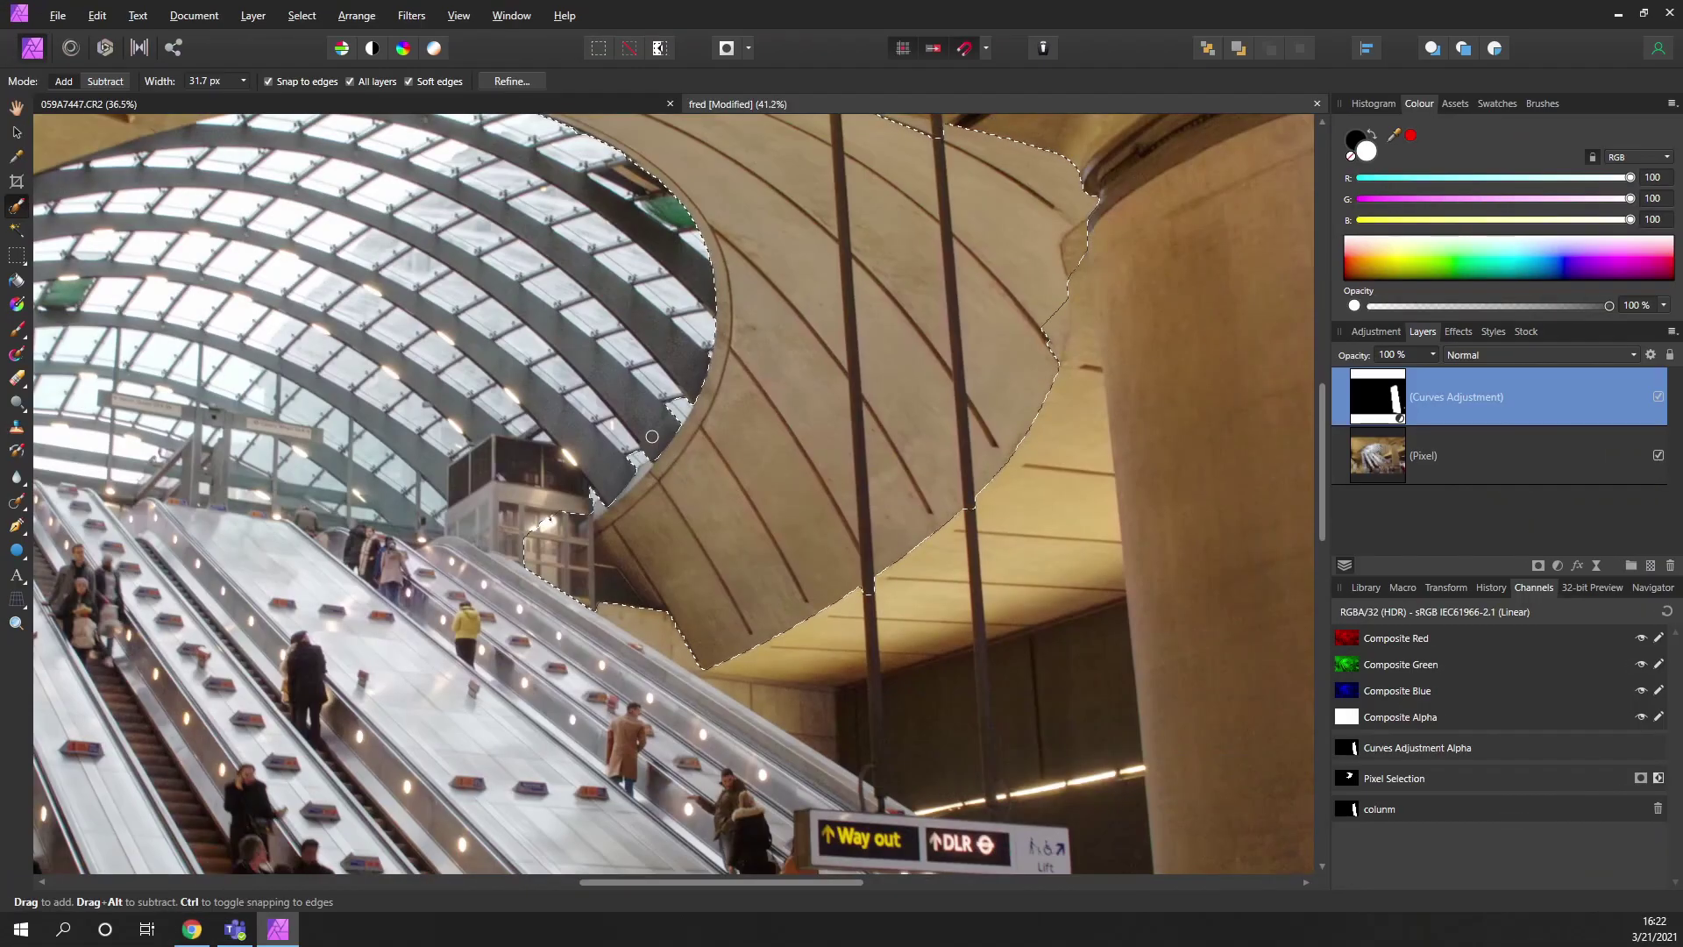
left_click_drag(622, 479, 582, 569)
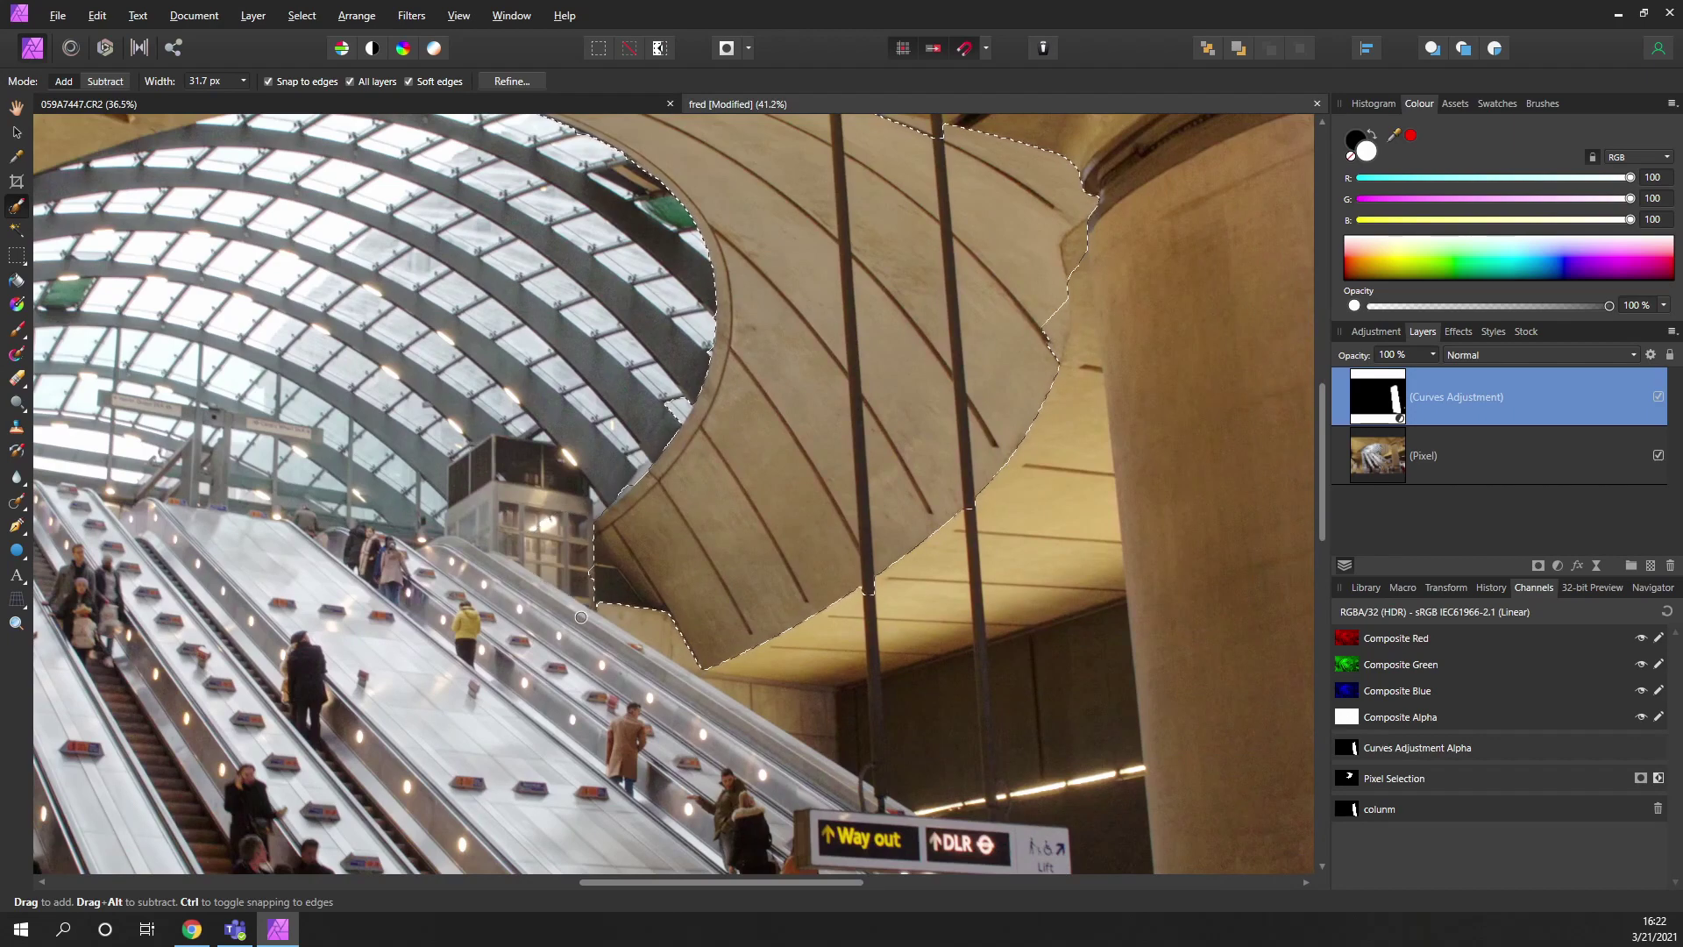
scroll(1087, 526, "down", 3)
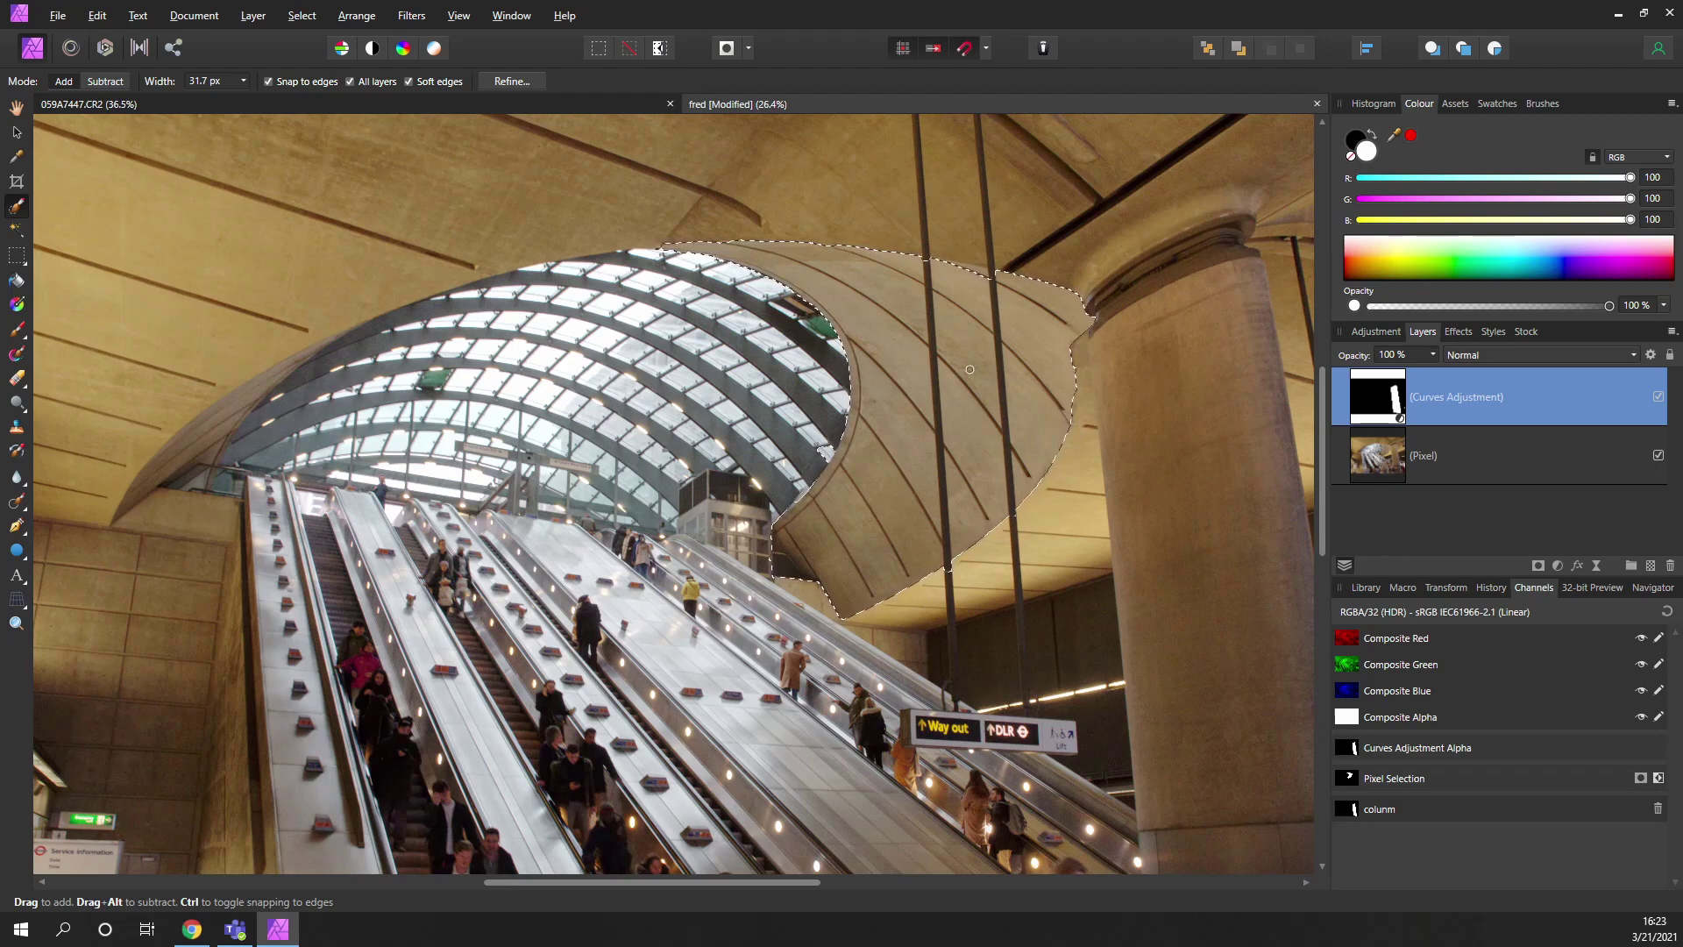
scroll(792, 321, "down", 1)
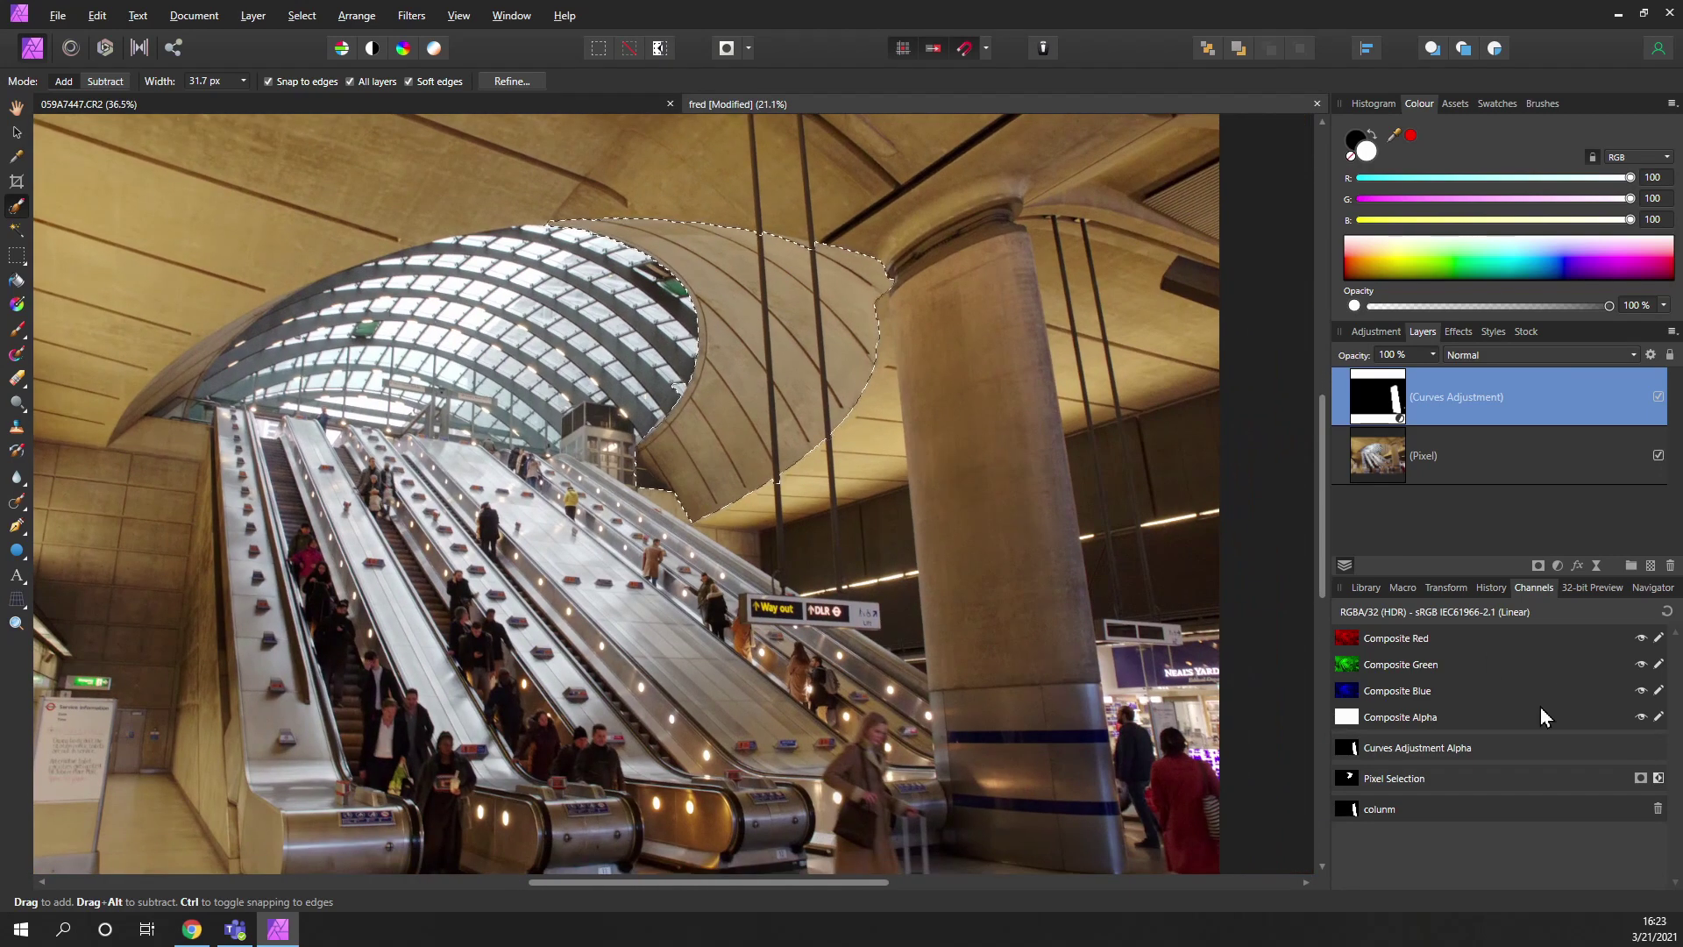
Step: Save the roof selection as a new spare channel and rename it roof1
right_click(1413, 781)
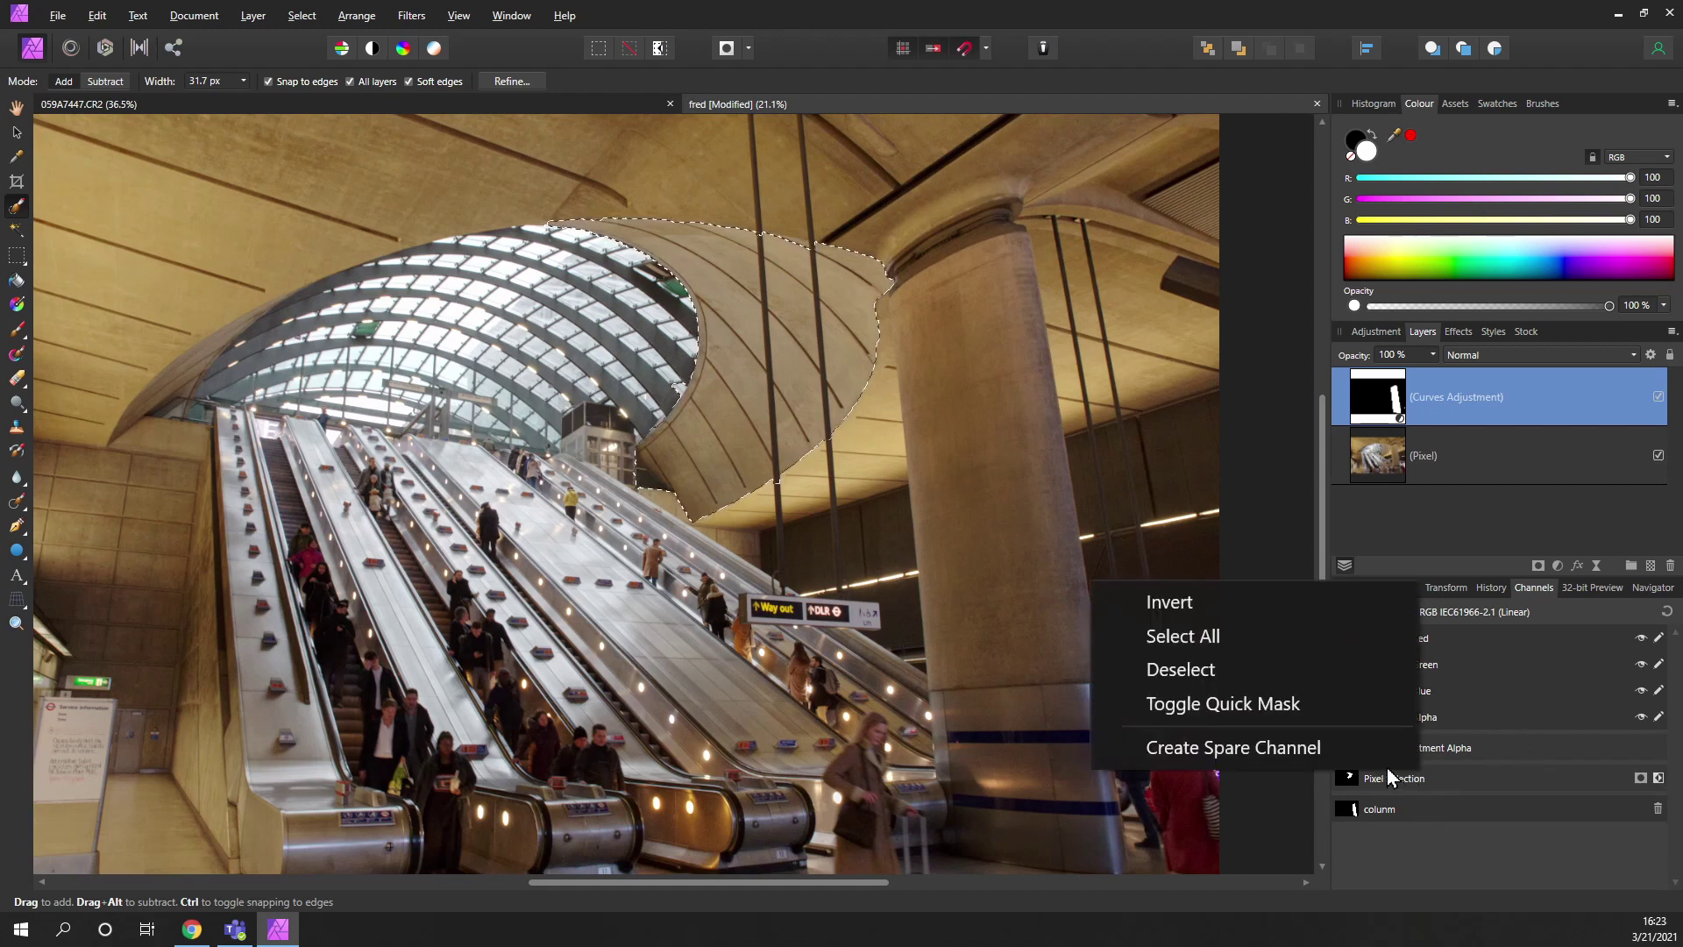
left_click(1280, 747)
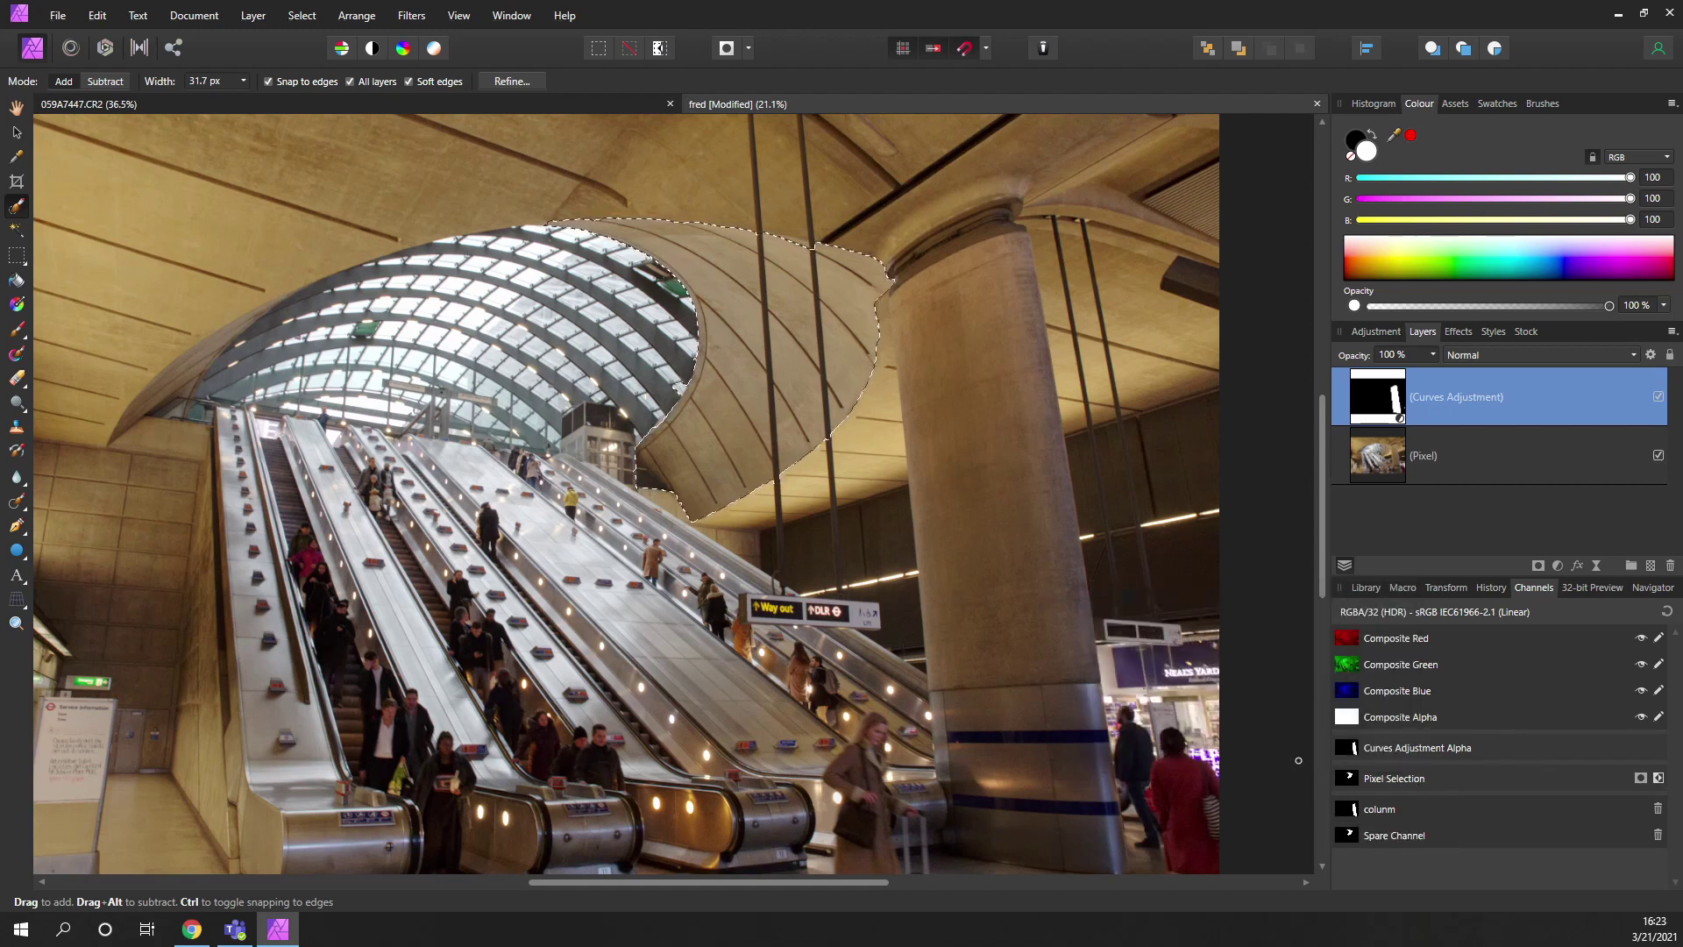
left_click(1405, 838)
right_click(1404, 838)
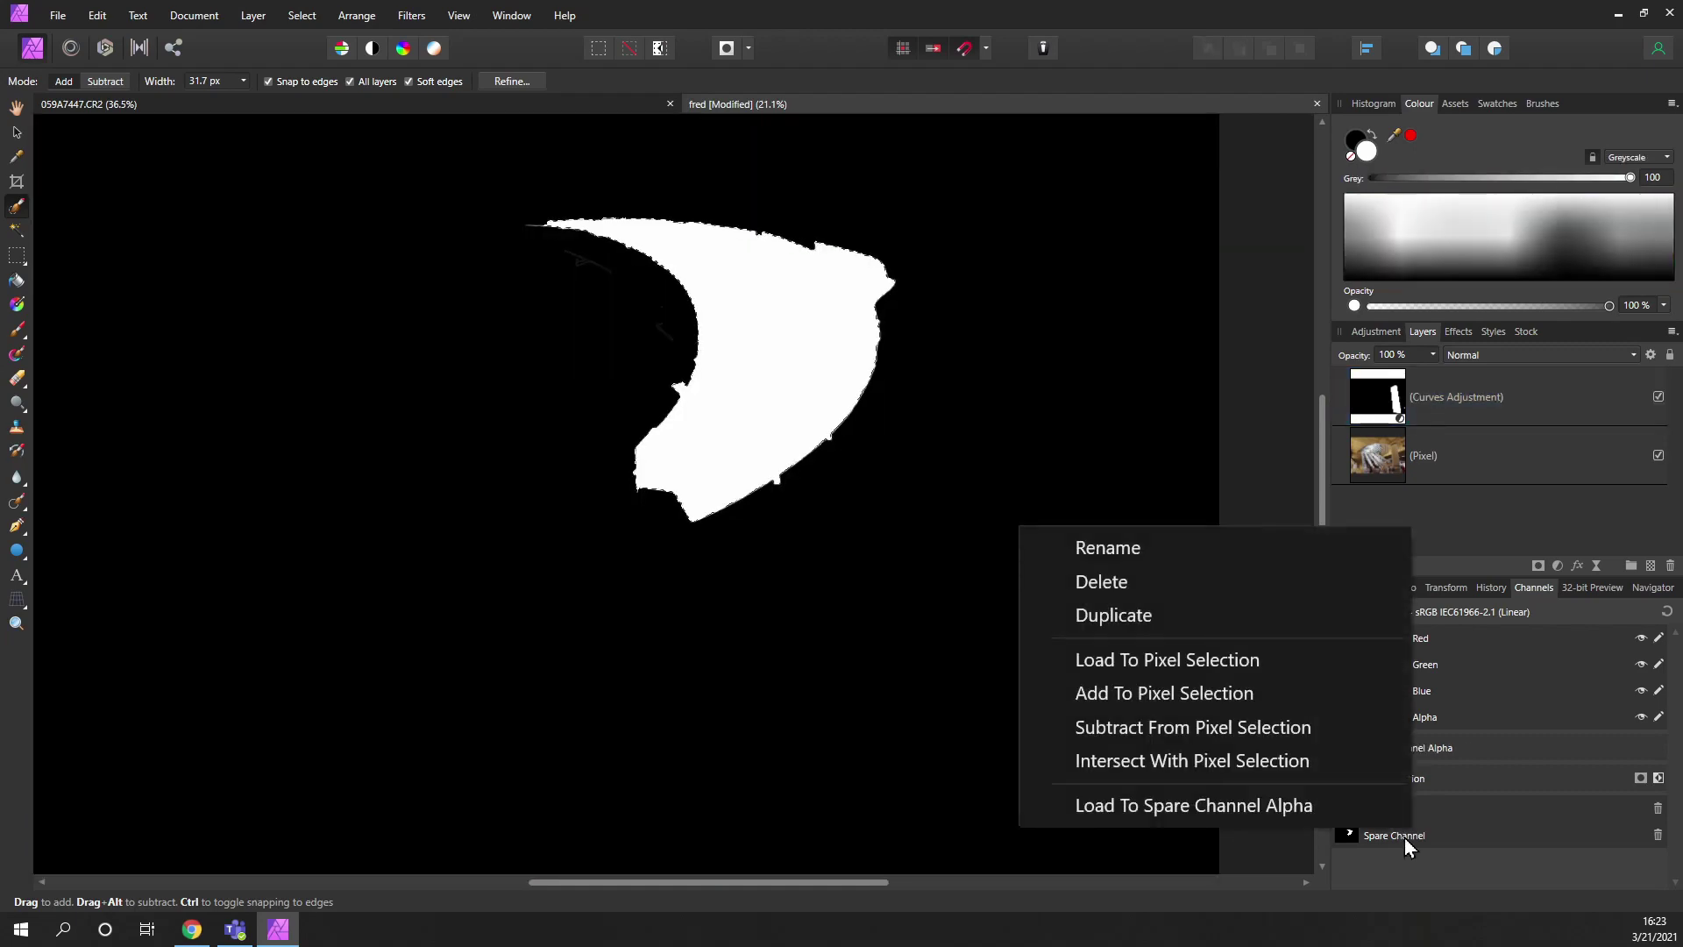
left_click(1131, 548)
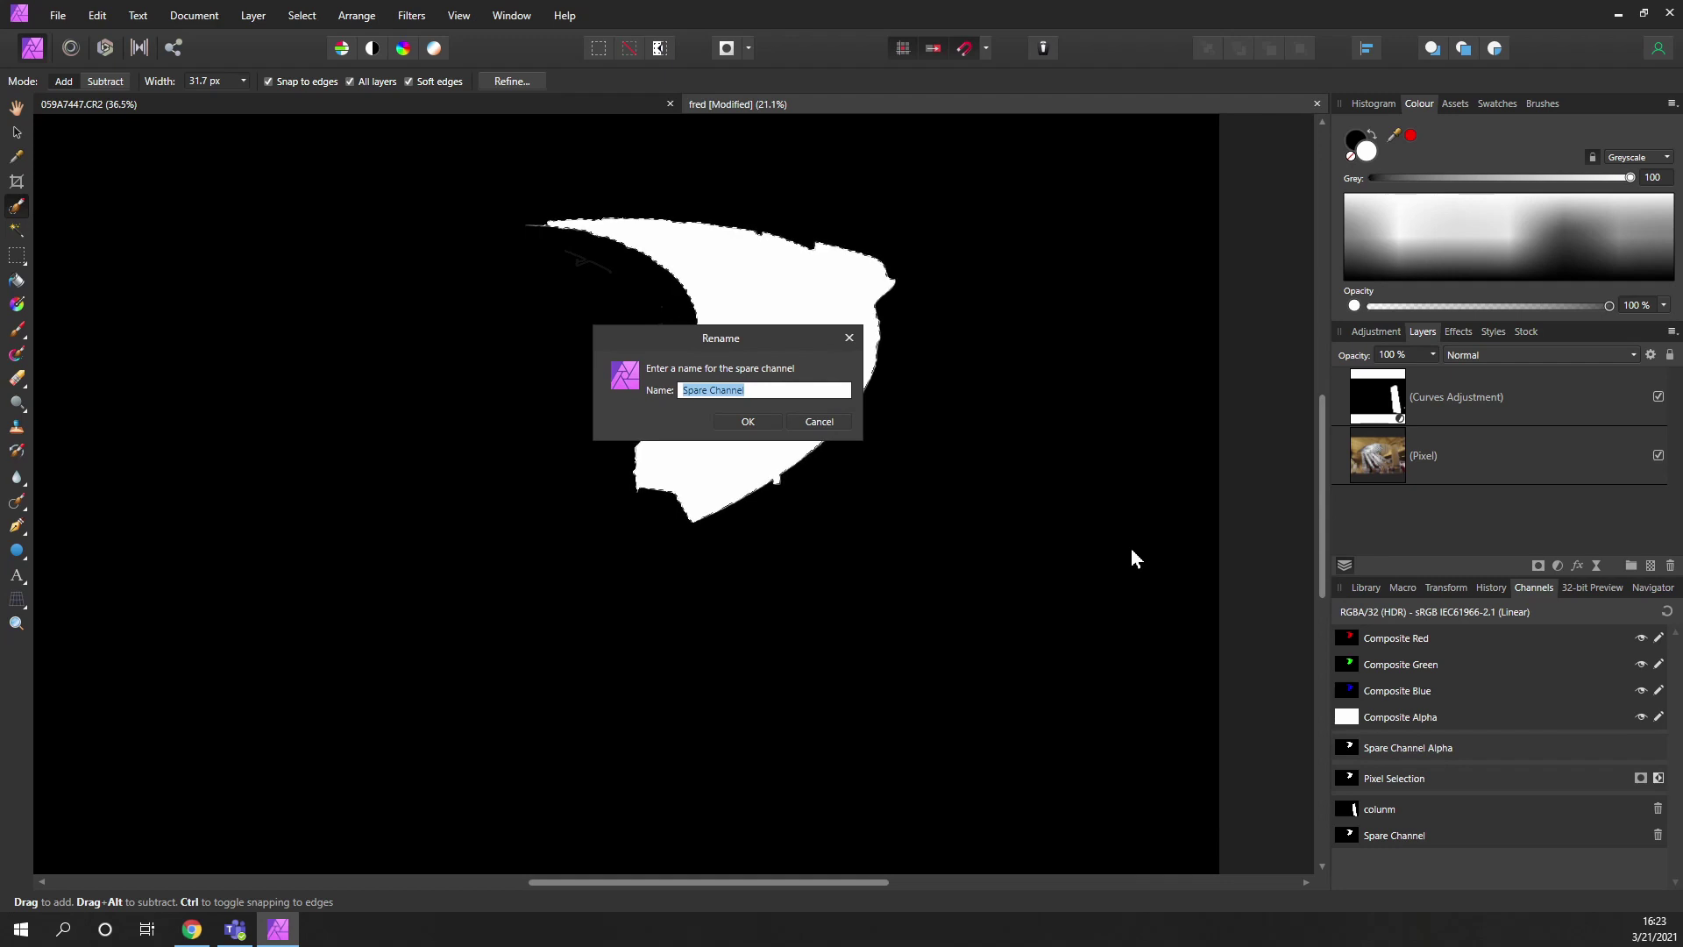
type("roof1")
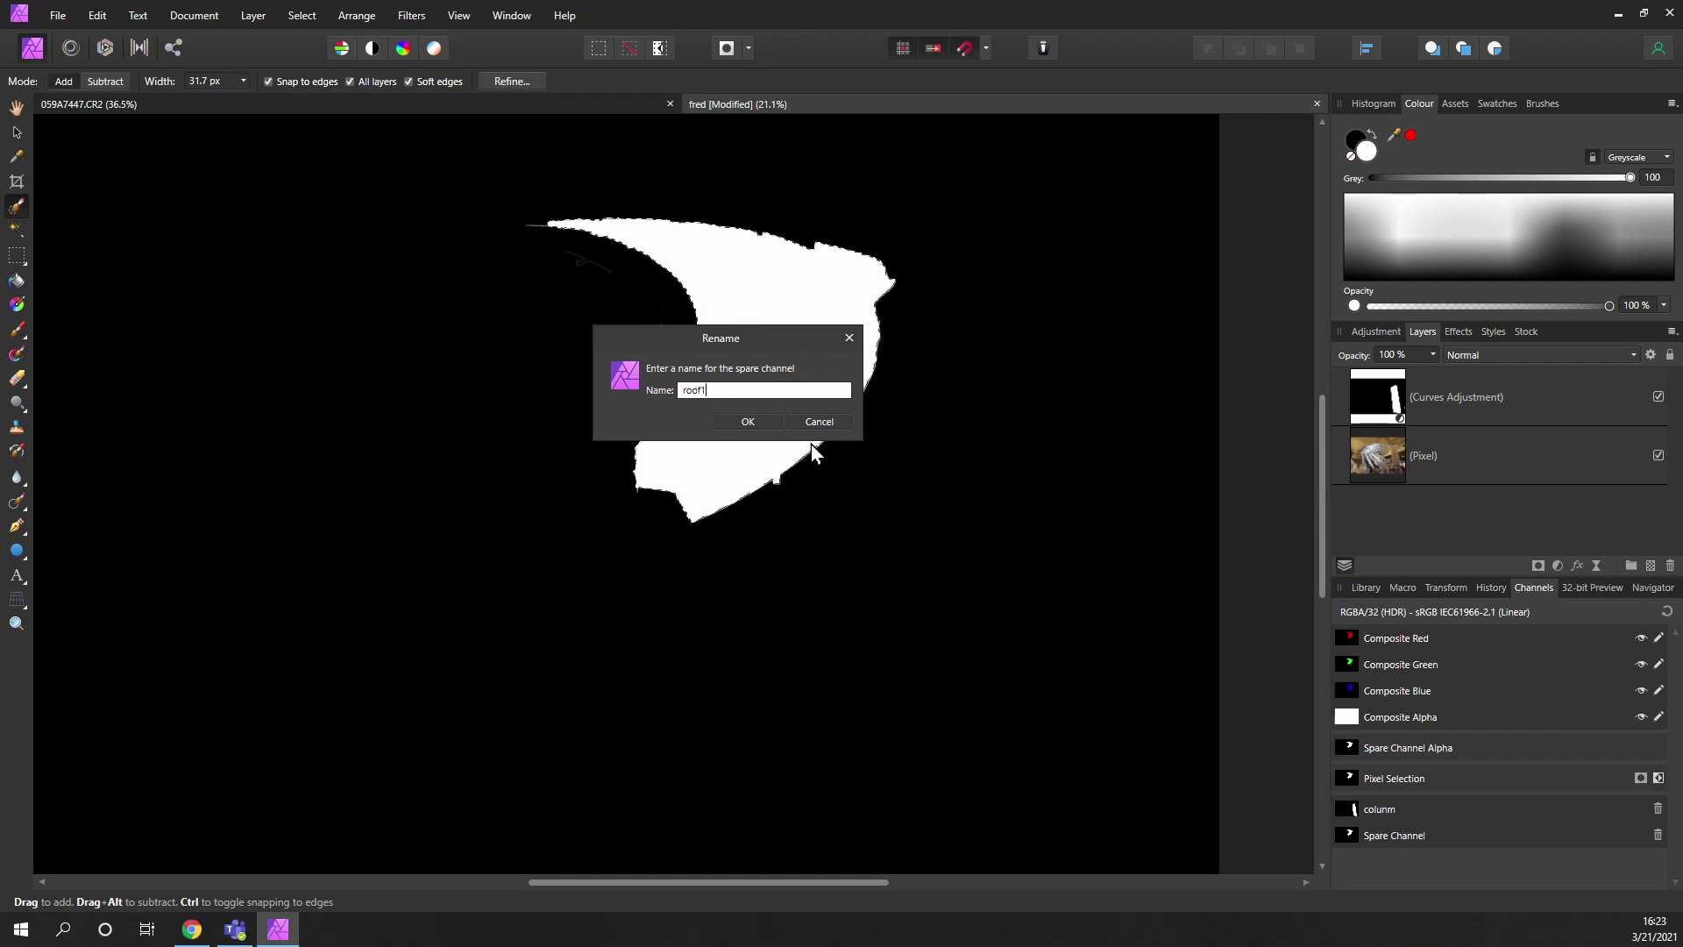
Step: Confirm the roof1 name, return to the Pixel layer and clear the selection
left_click(756, 421)
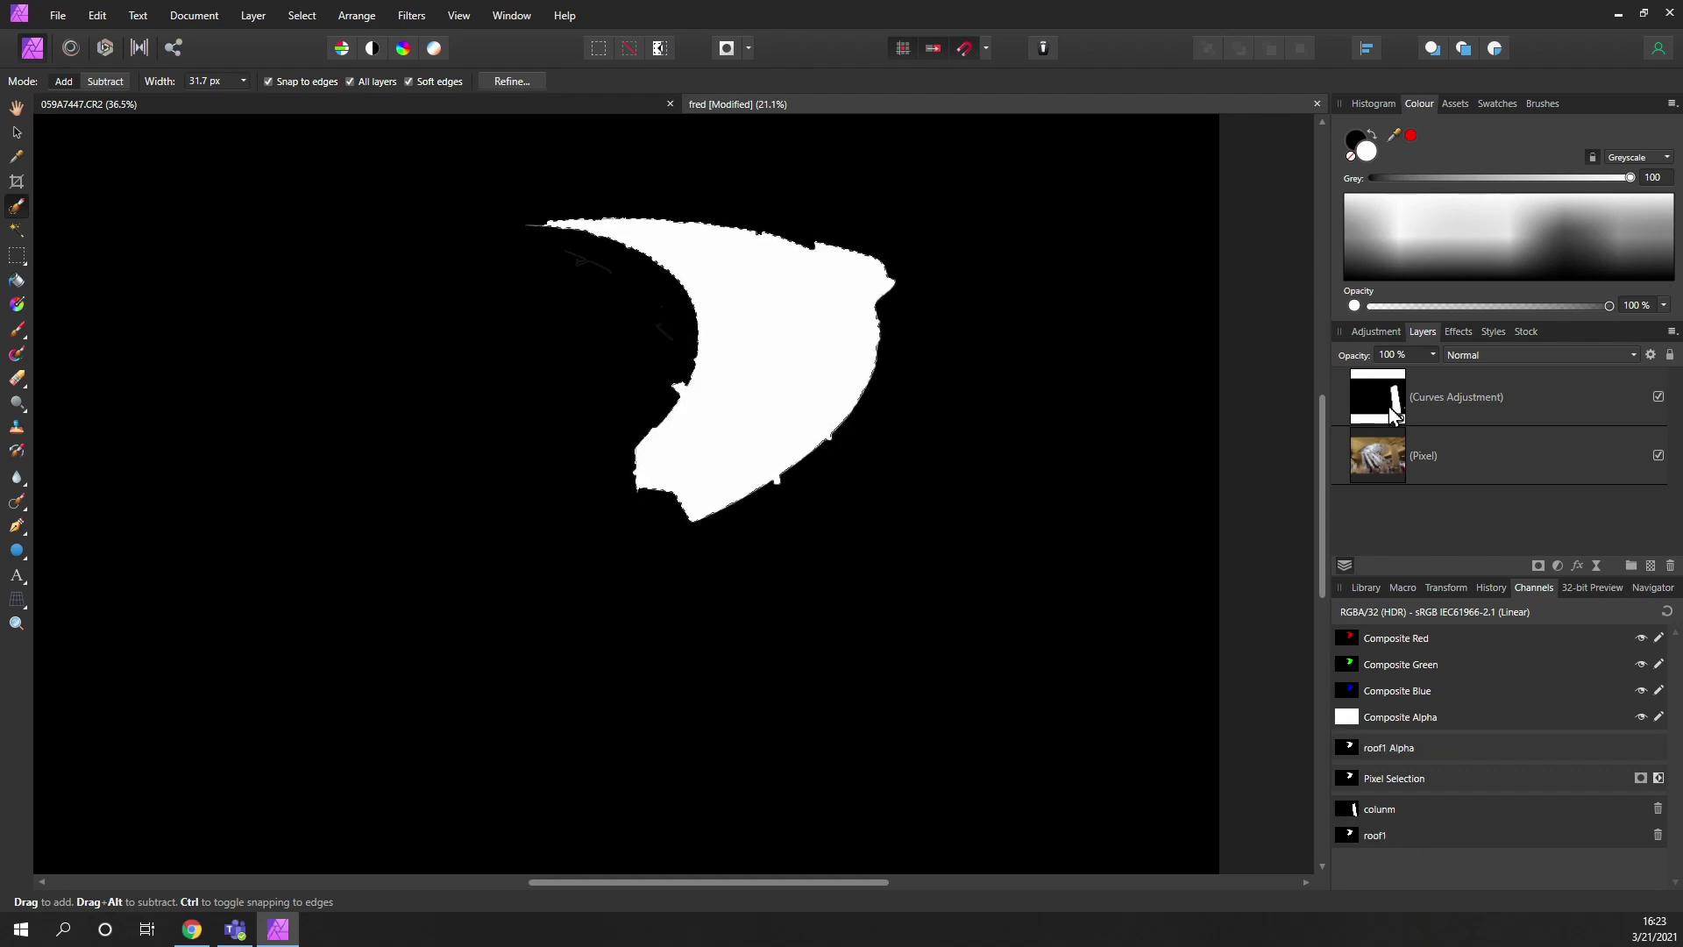
left_click(1381, 460)
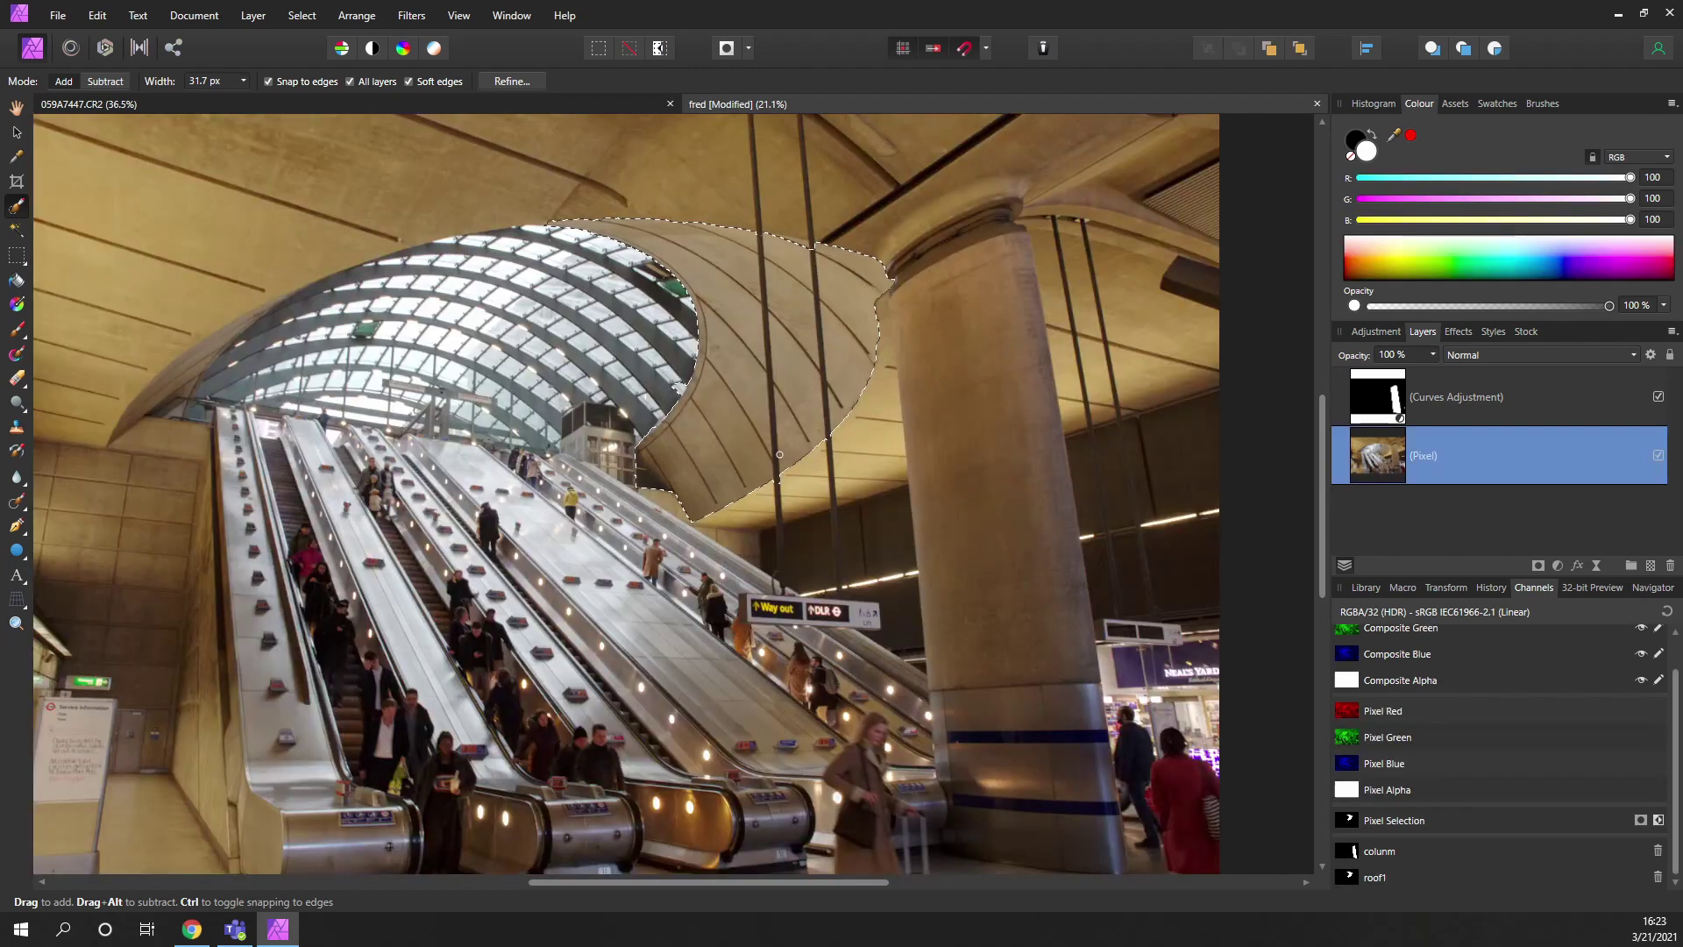
left_click(629, 48)
Step: Brush a selection over the left roof arch above the escalators
scroll(643, 327, "up", 5)
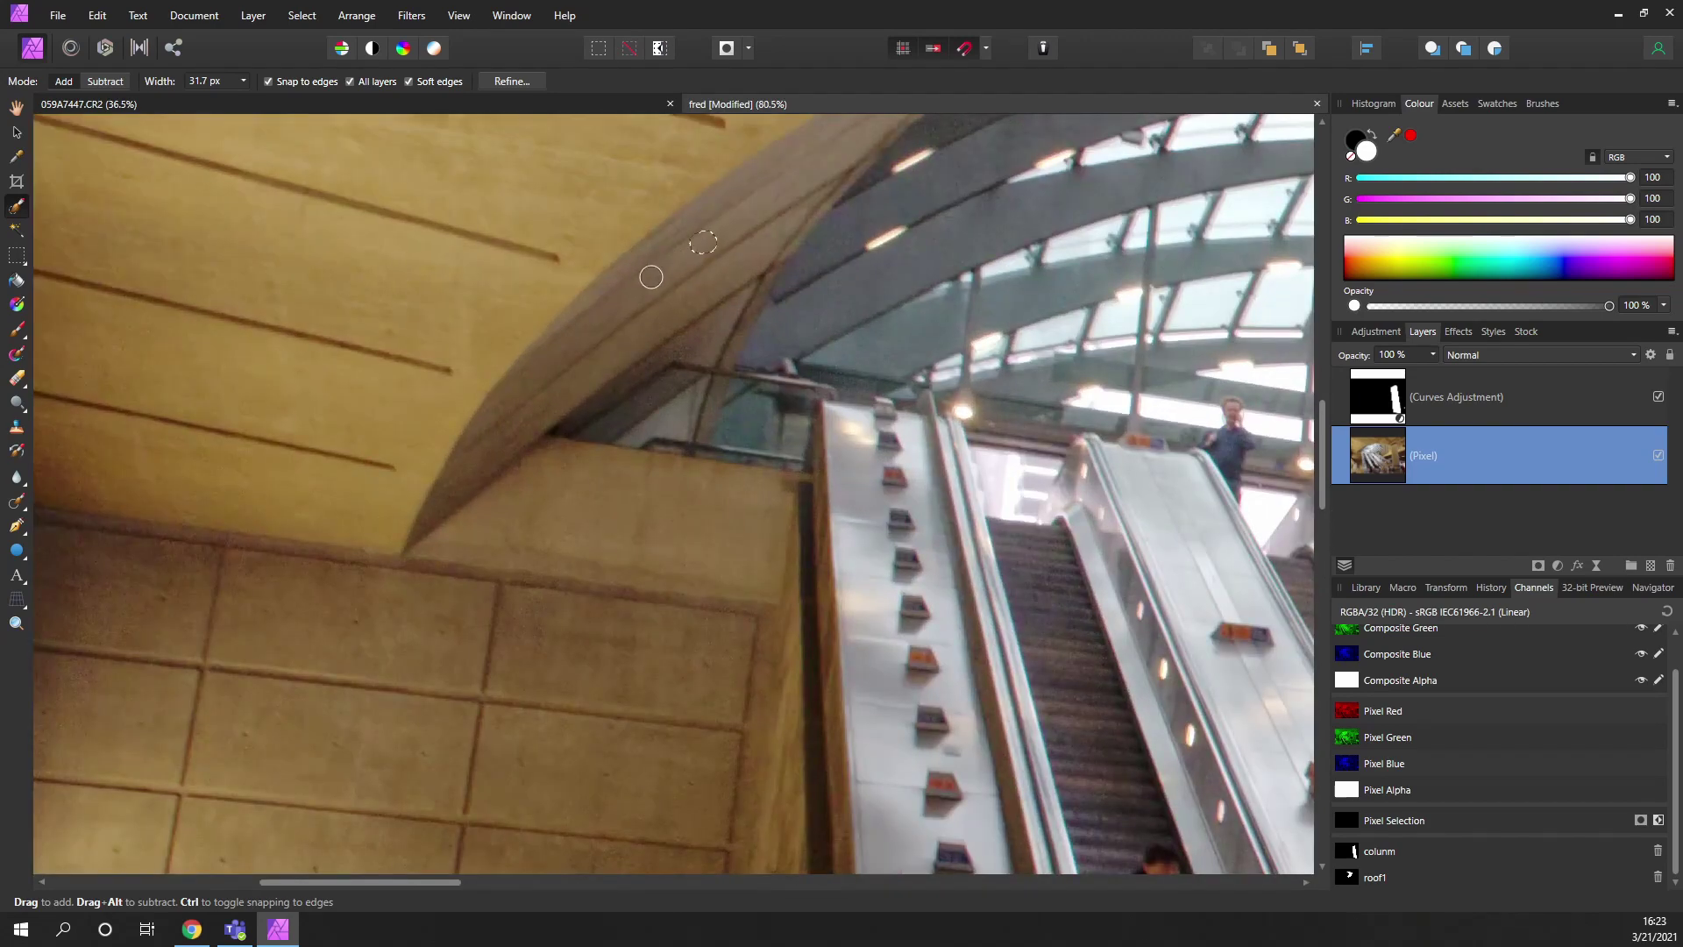
left_click_drag(540, 370, 490, 434)
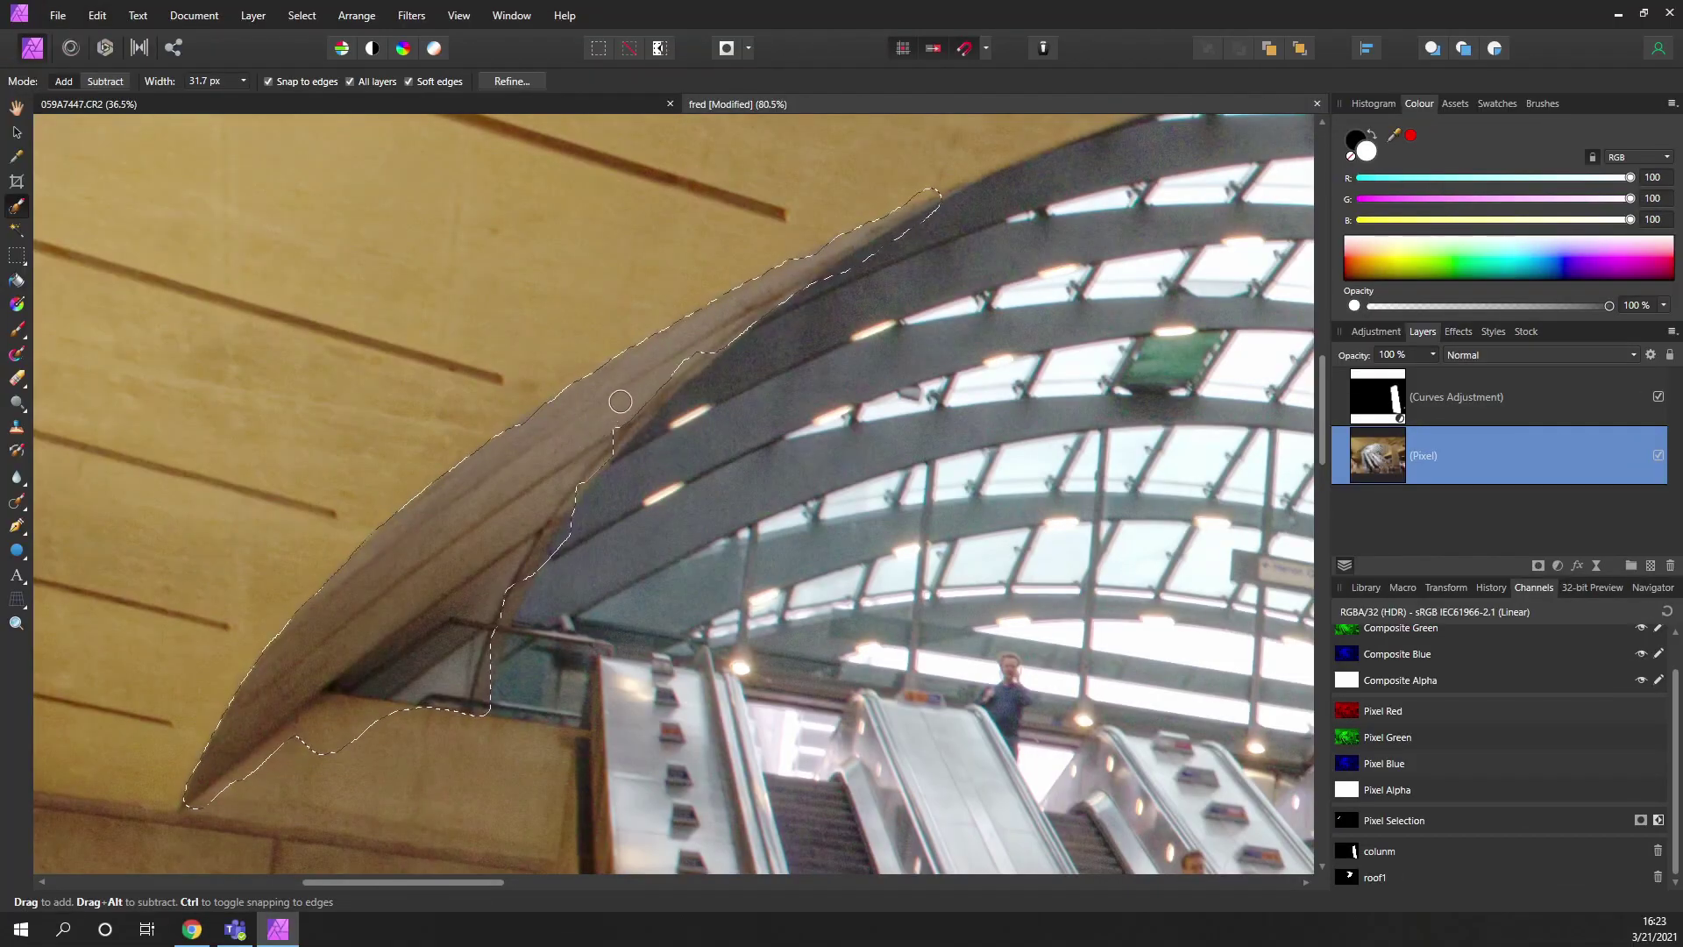
mouse_move(700, 343)
left_mouse_down()
mouse_move(605, 440)
mouse_move(740, 399)
mouse_move(570, 534)
left_mouse_up()
scroll(324, 742, "down", 6)
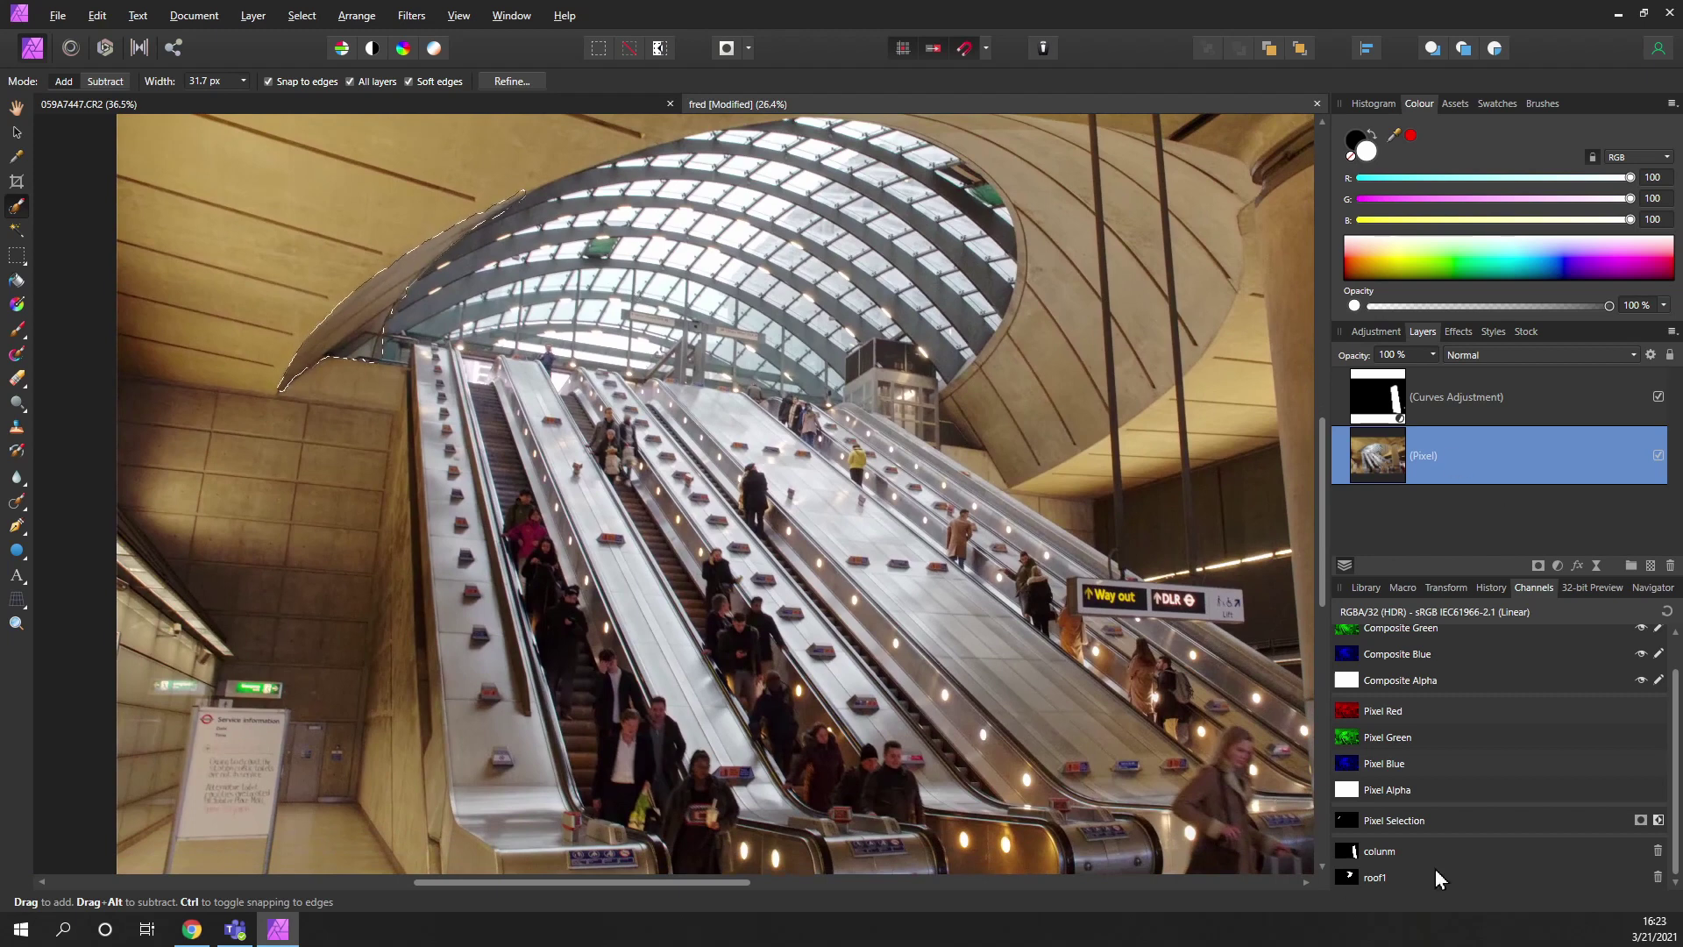
Step: Save the left roof selection as a new spare channel named roof2
right_click(1401, 822)
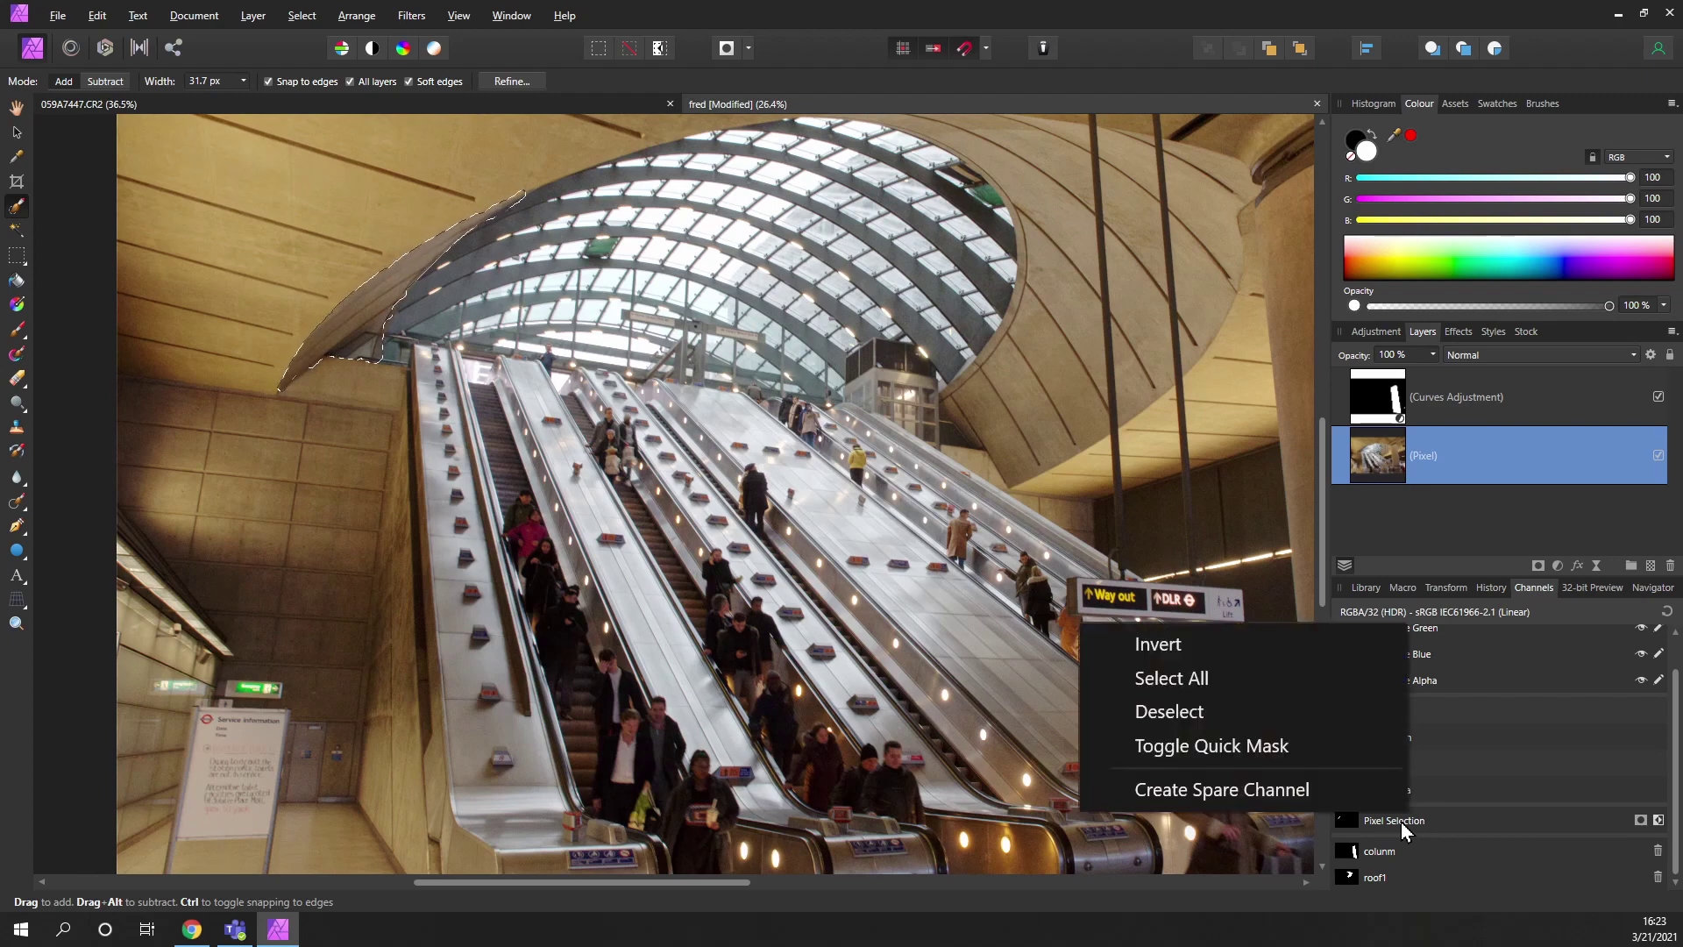
left_click(1231, 790)
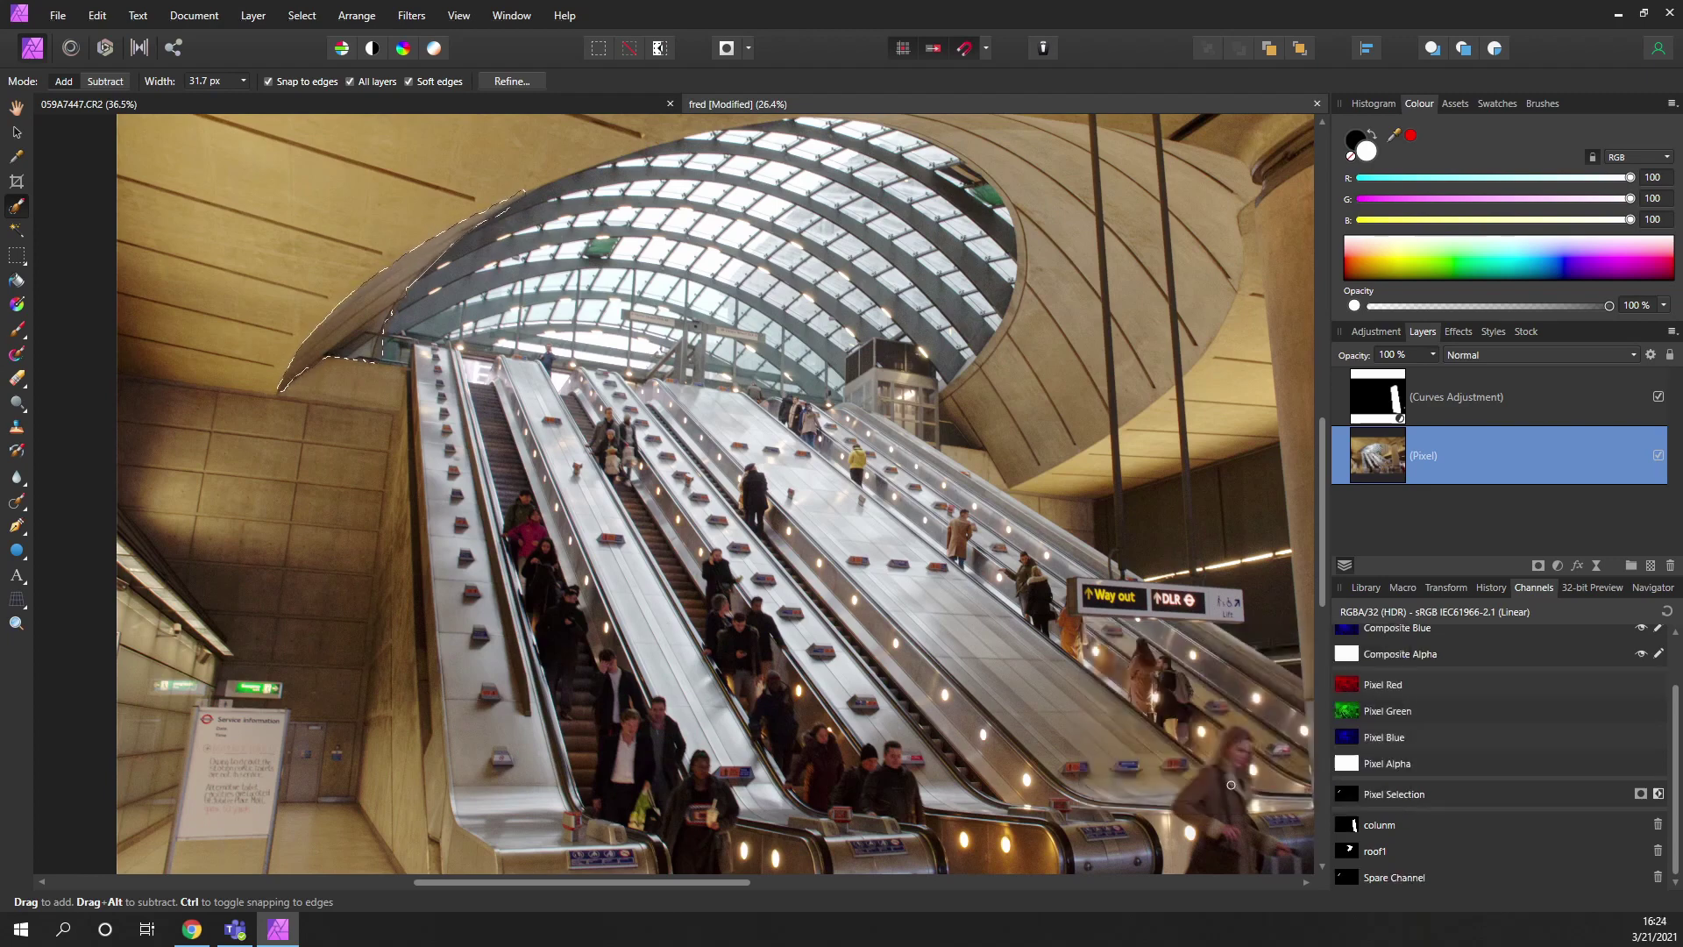
right_click(1397, 879)
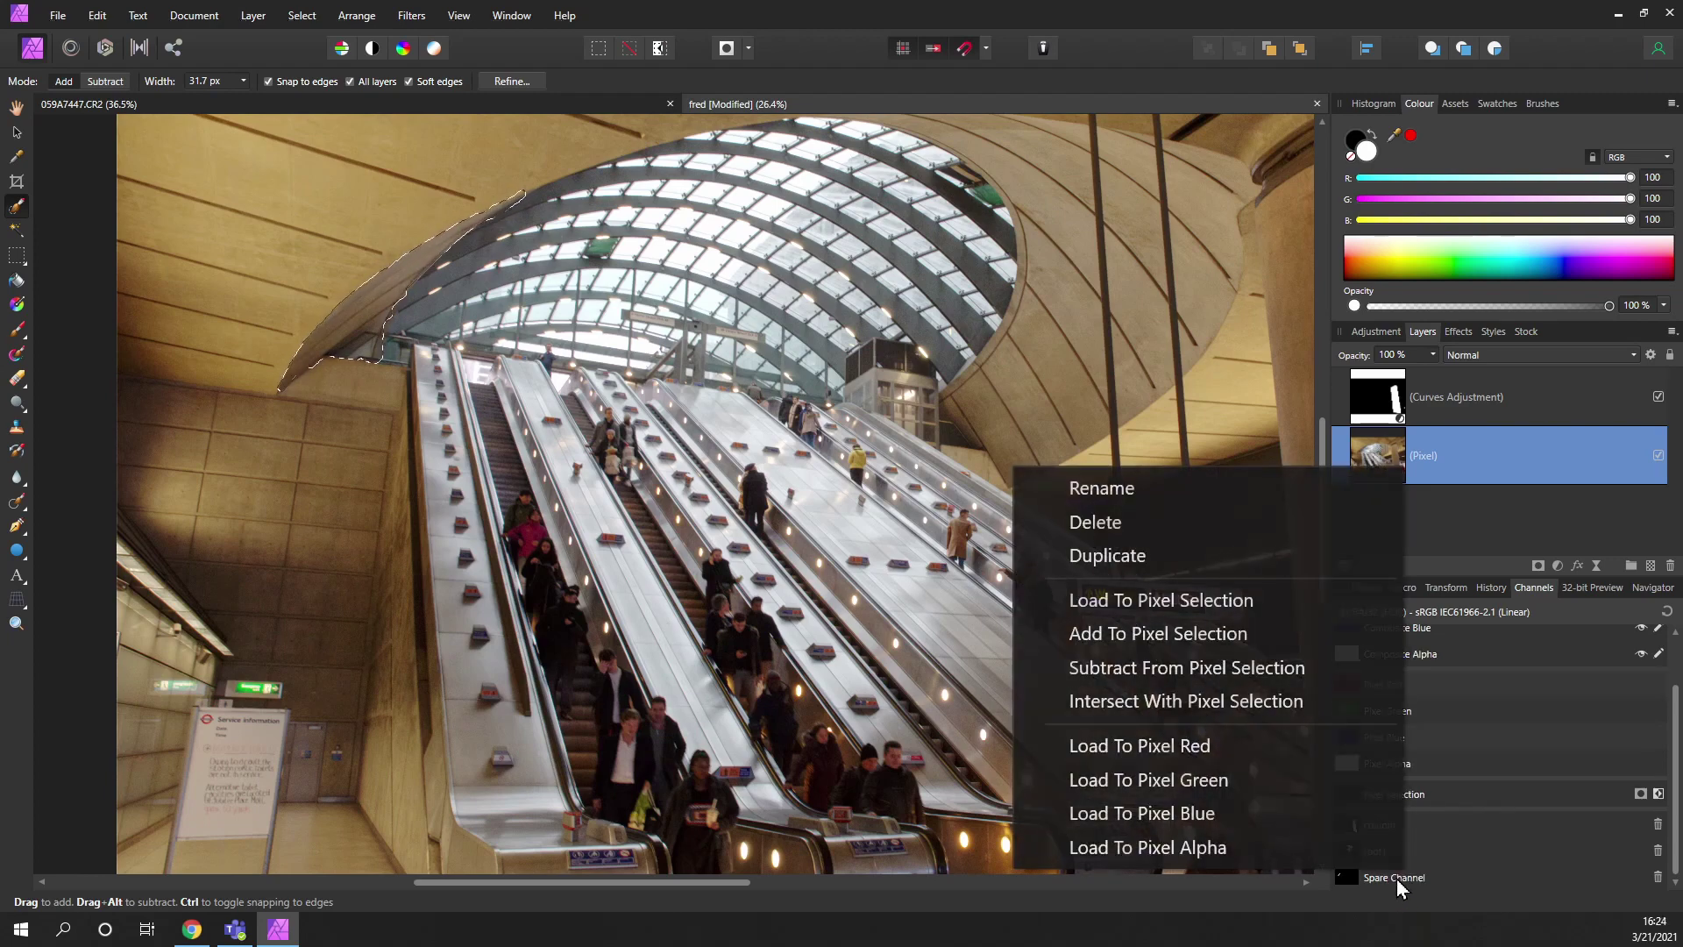
left_click(1180, 494)
type("roof2")
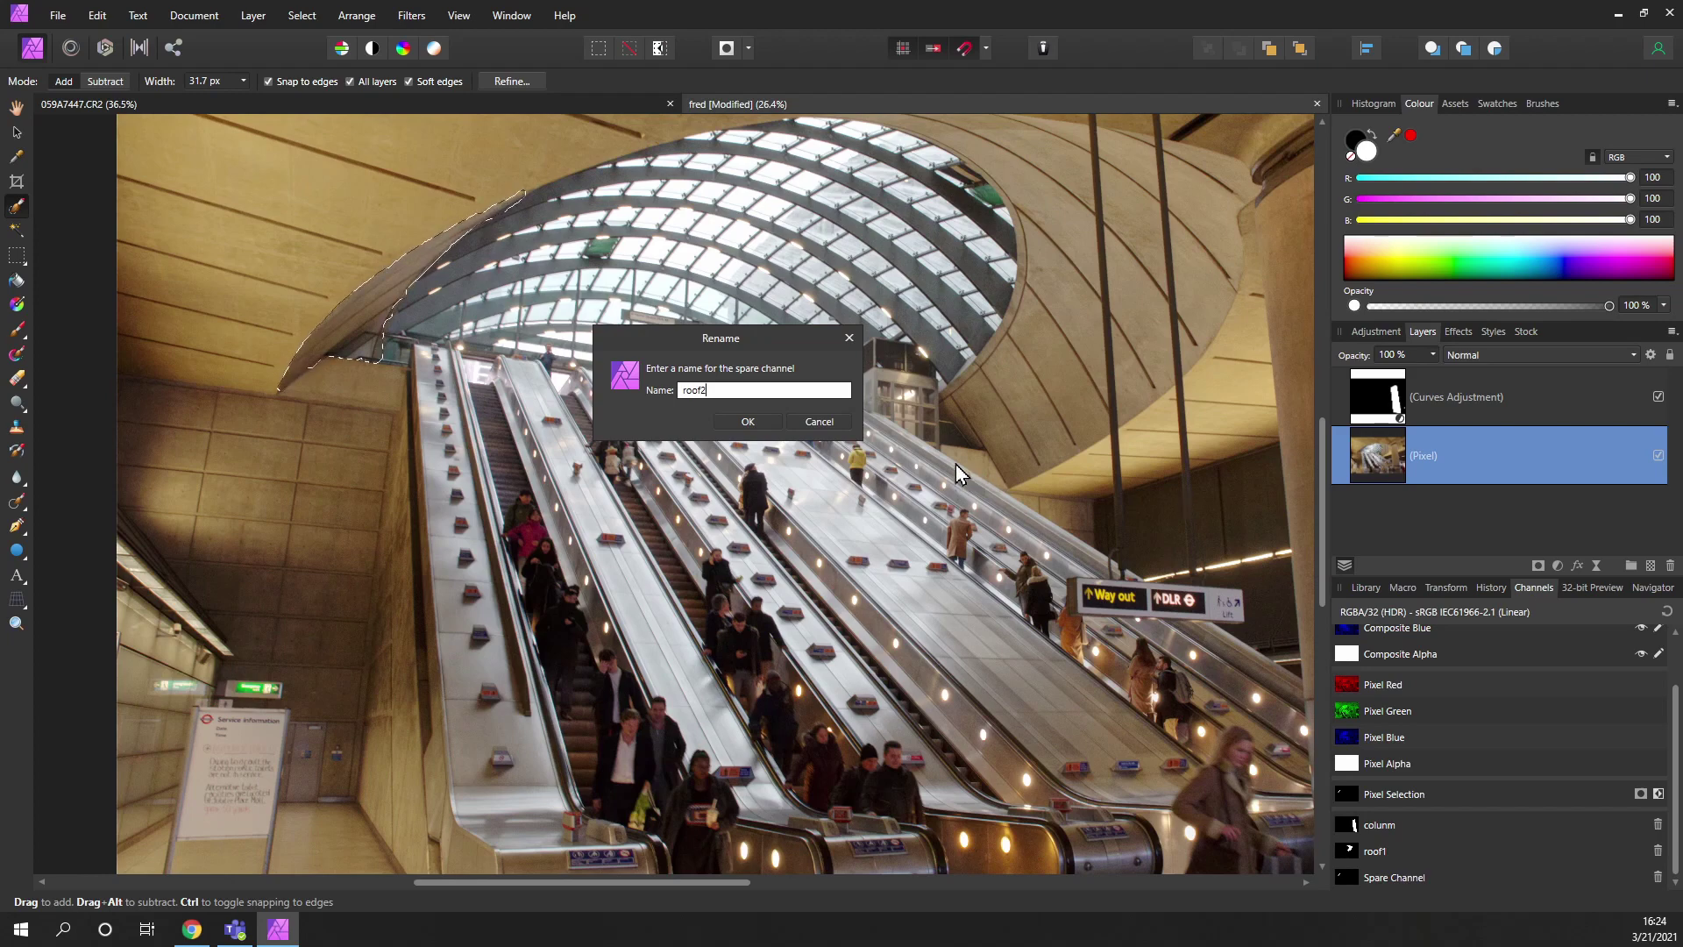
left_click(762, 421)
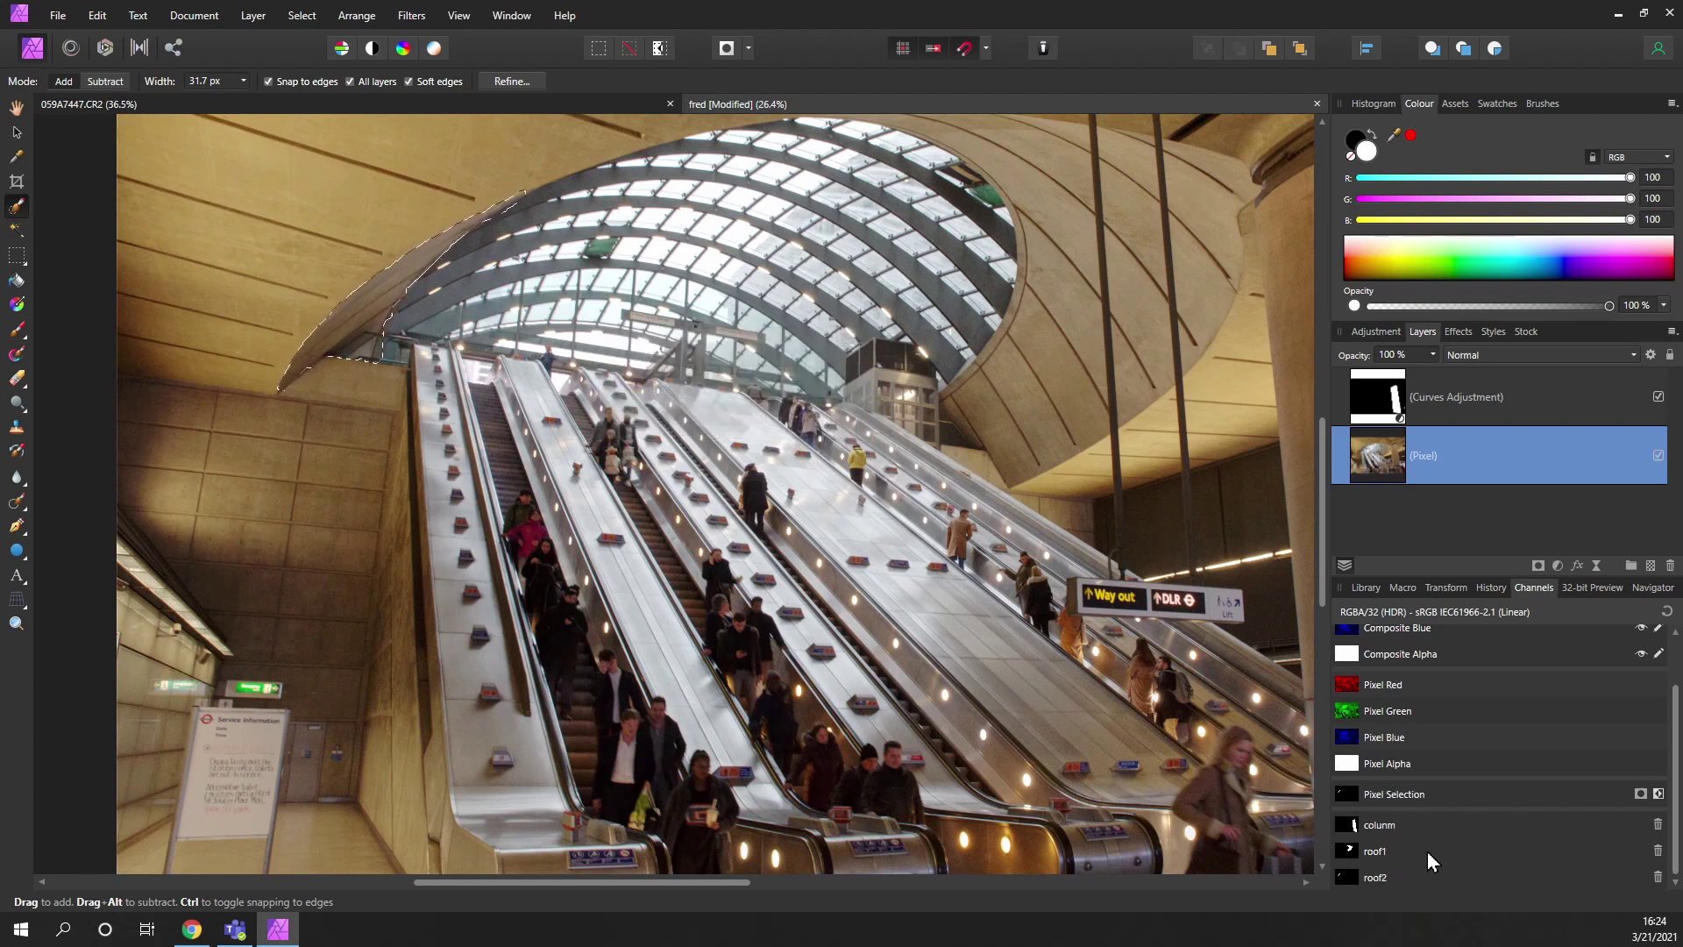
Step: Deselect, load the roof1 channel as the selection, then add the roof2 channel to it
left_click(630, 47)
right_click(1387, 851)
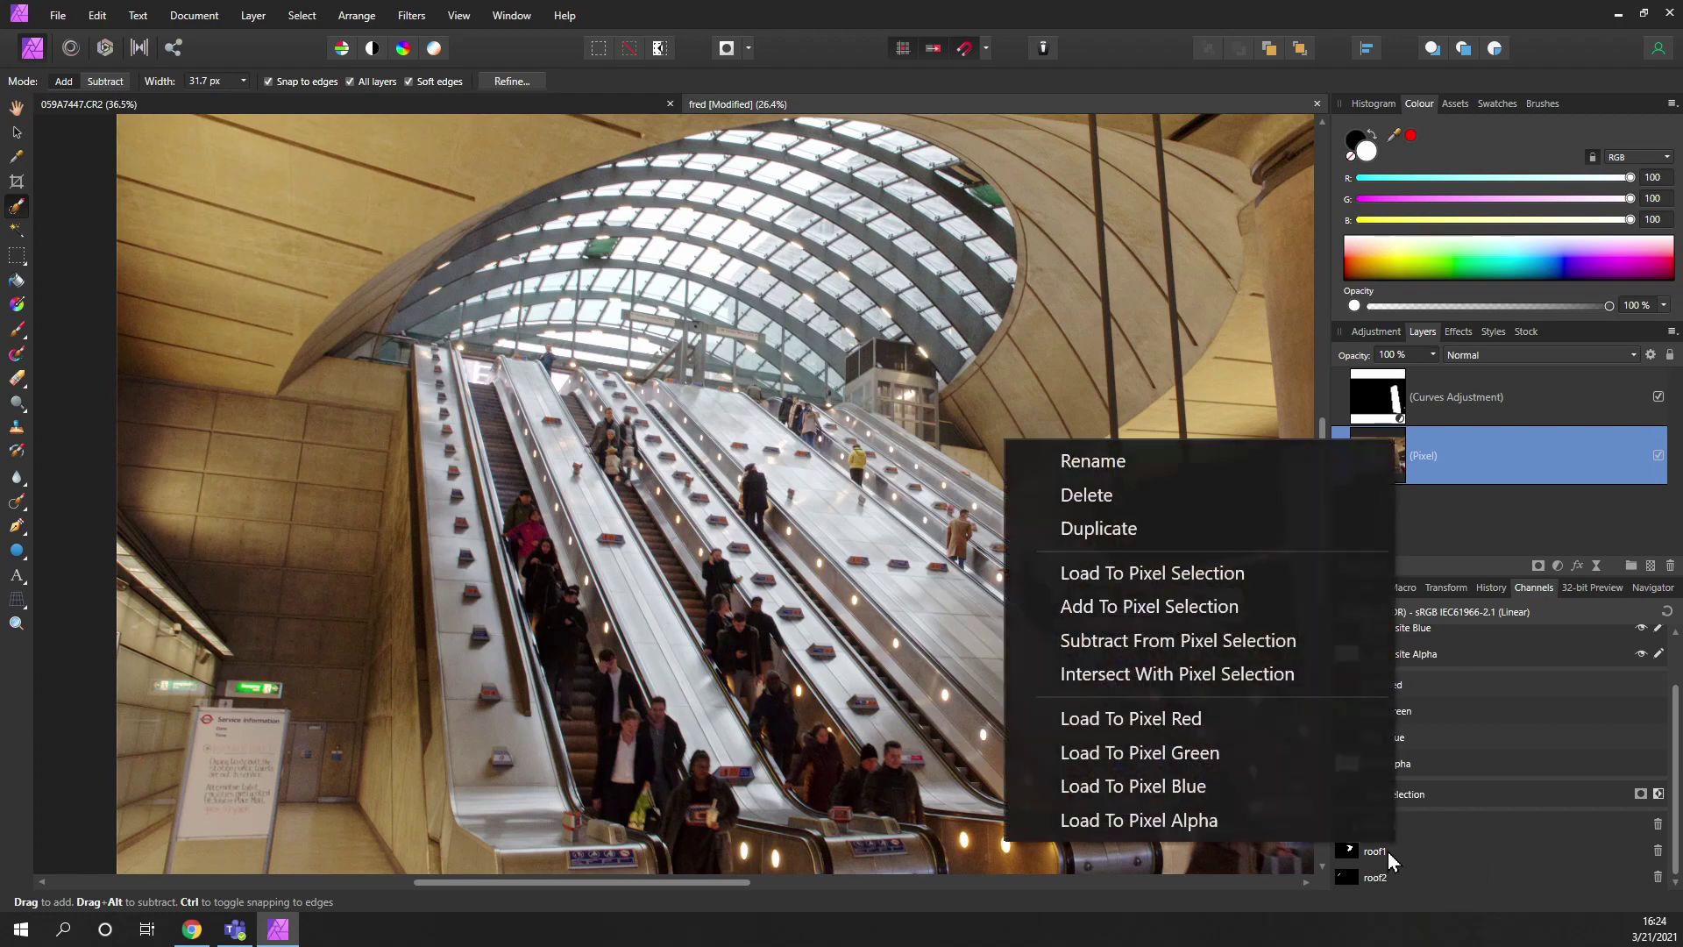
left_click(1251, 577)
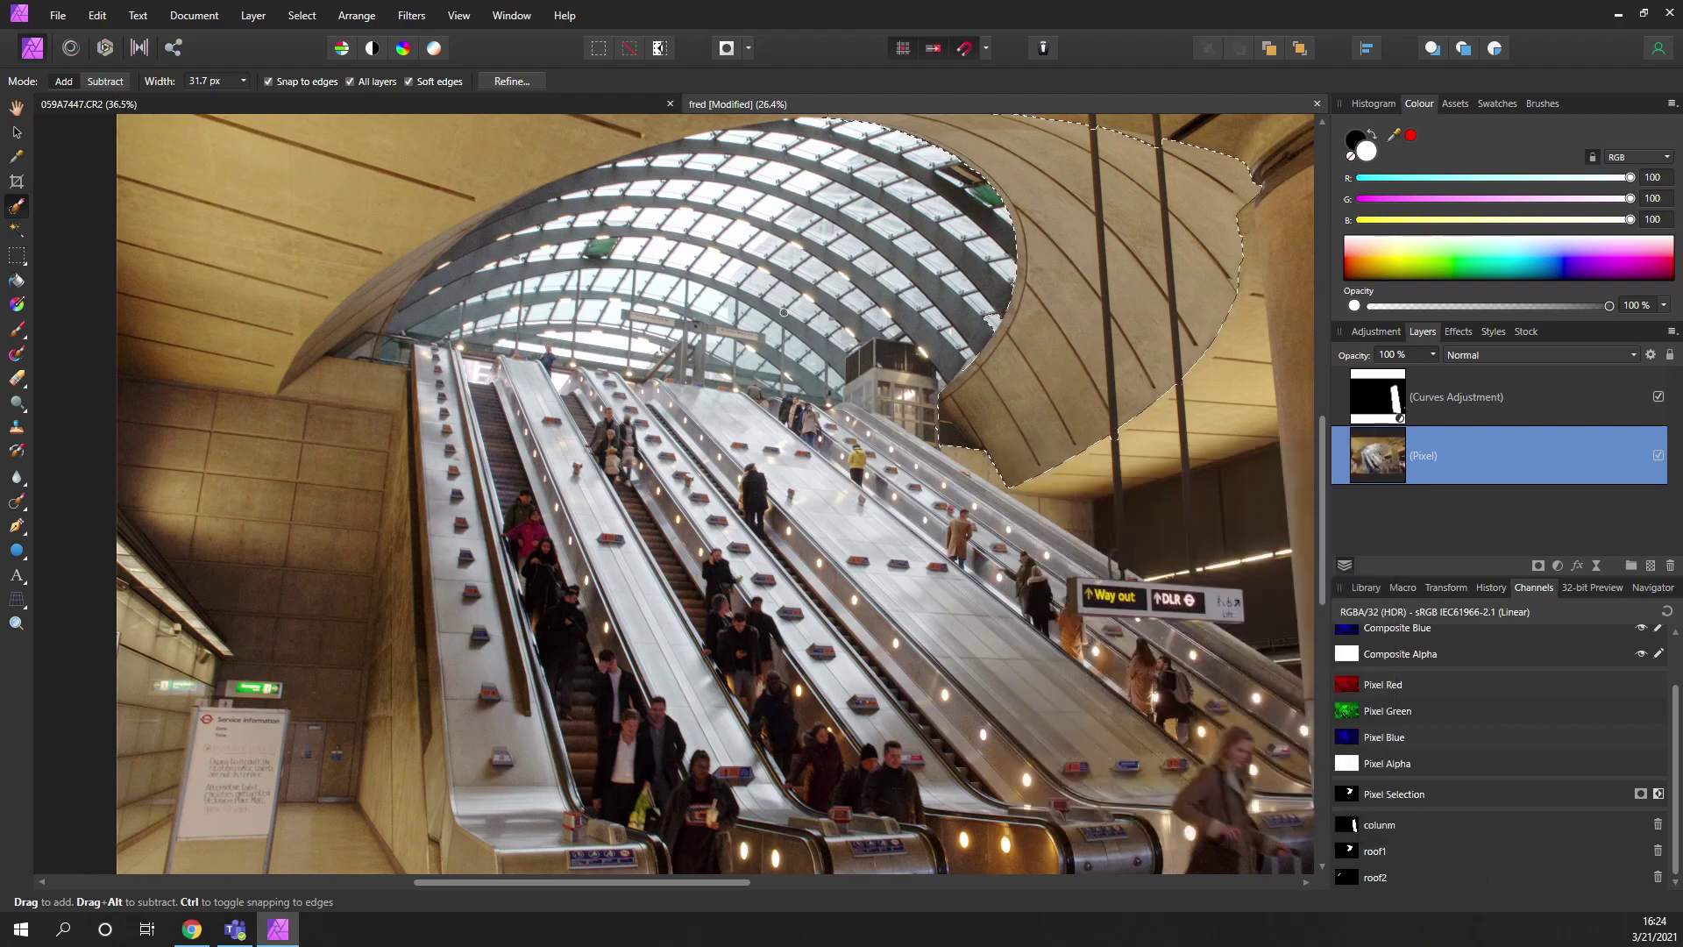
scroll(790, 334, "down", 3)
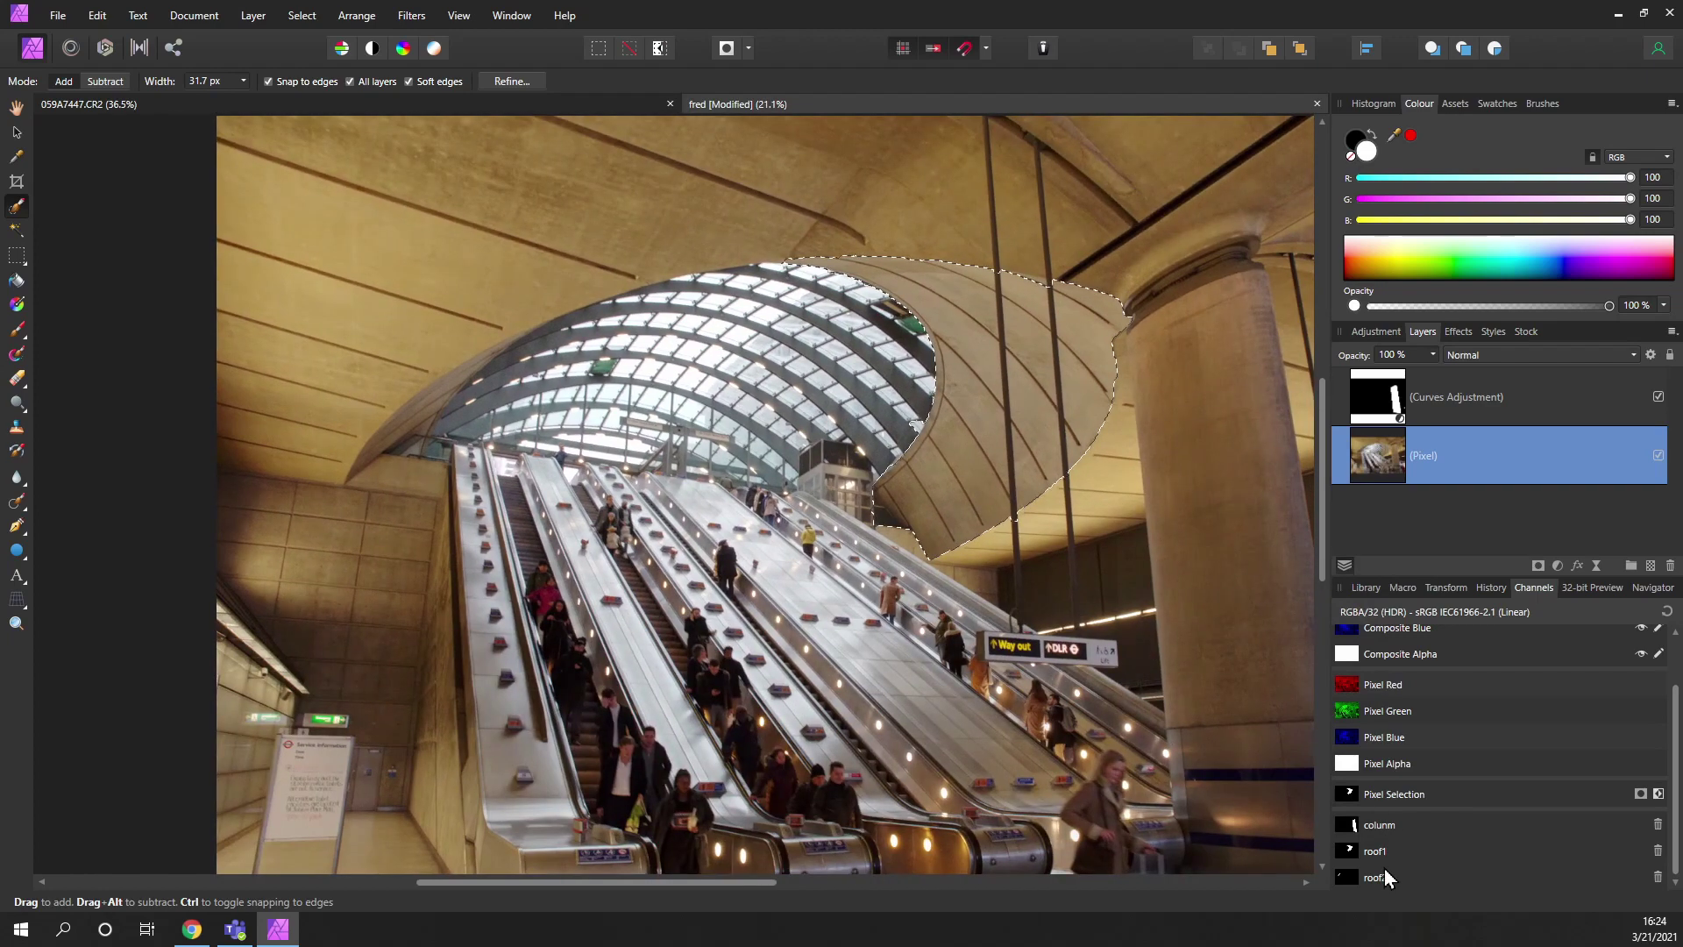
right_click(1381, 875)
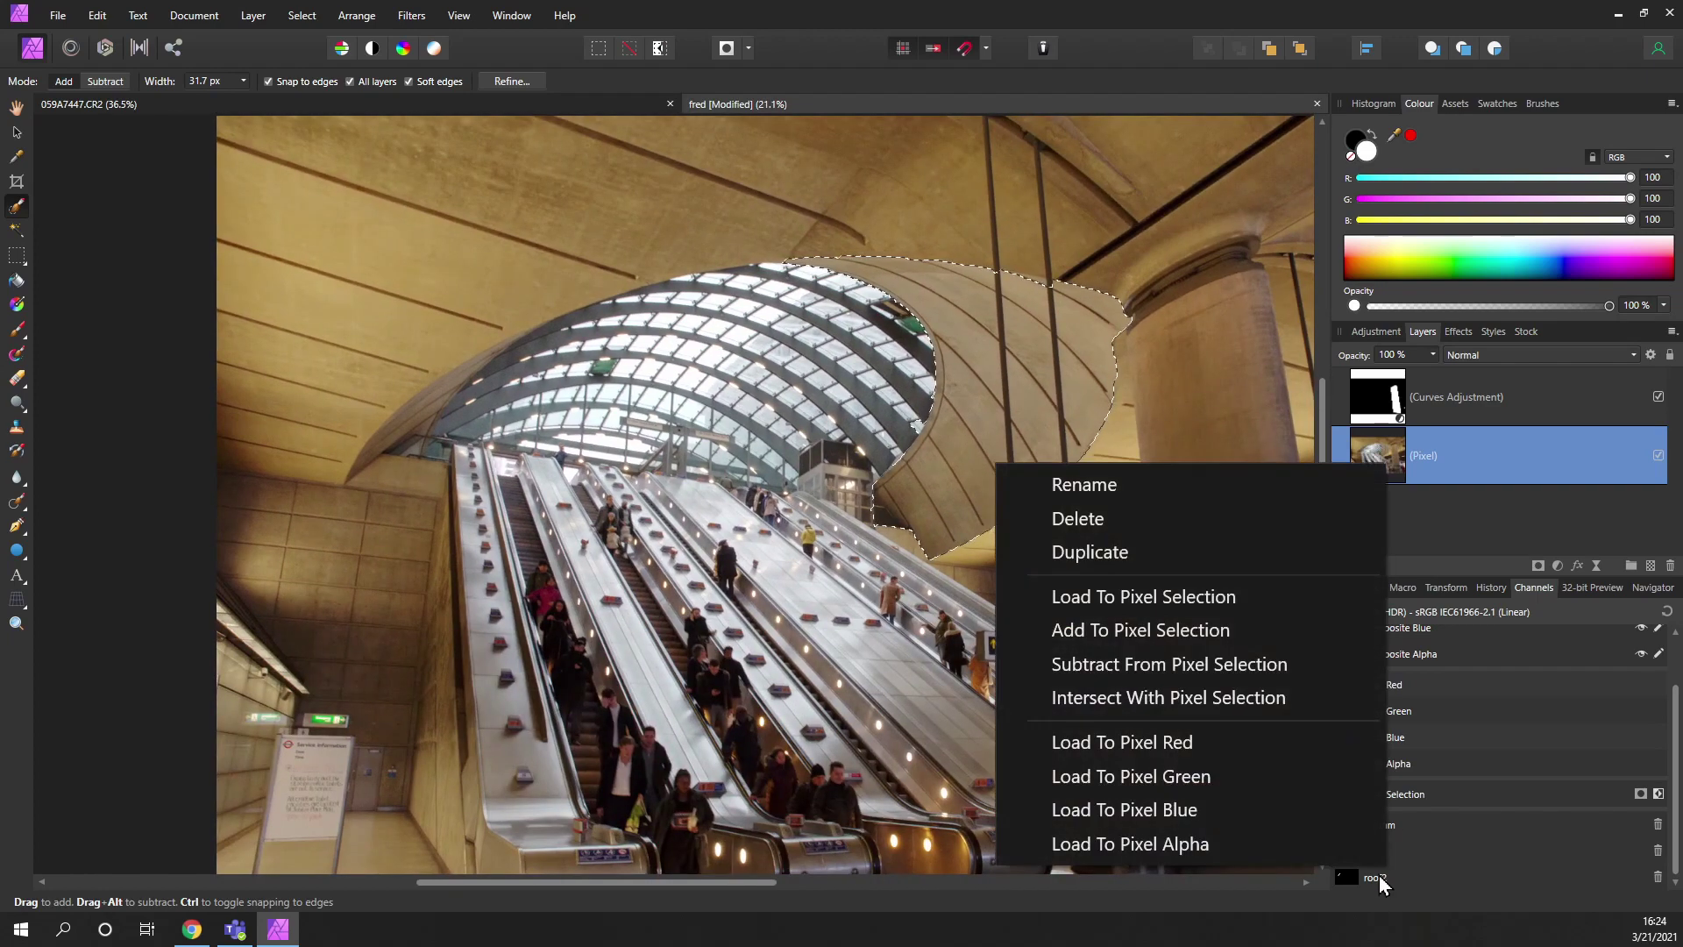
left_click(1124, 631)
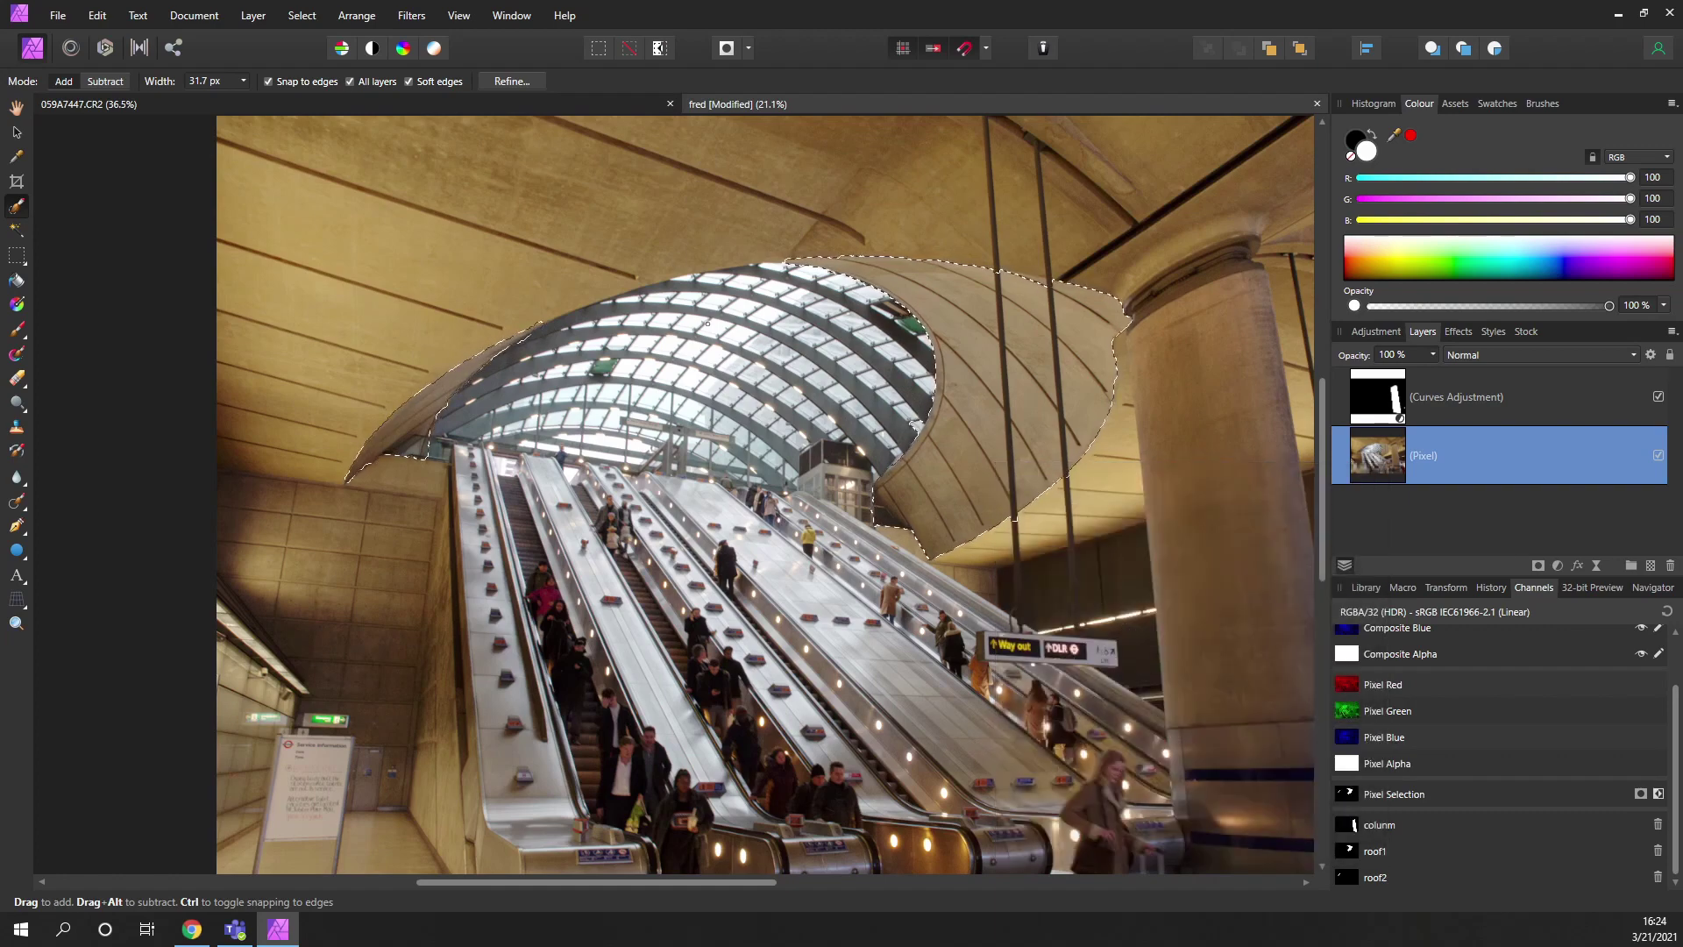
Step: Add a Curves adjustment to the roof selection with an S-curve: darker shadows, lifted highlights
left_click(1558, 566)
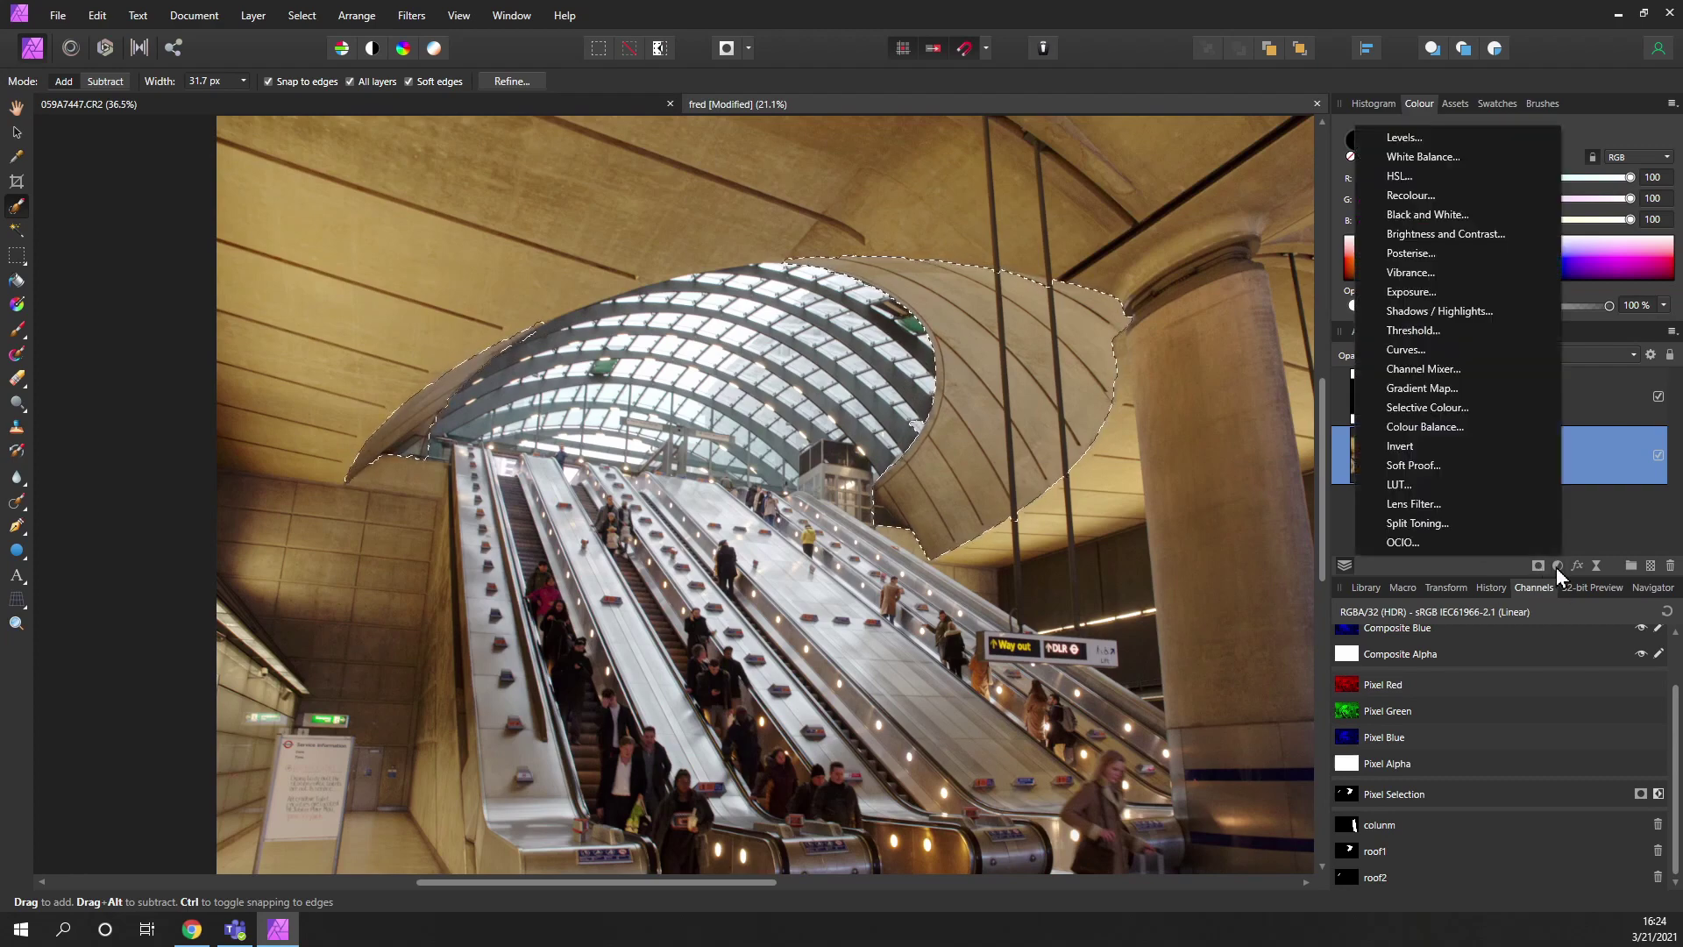
left_click(1438, 353)
left_click_drag(1066, 496, 1086, 515)
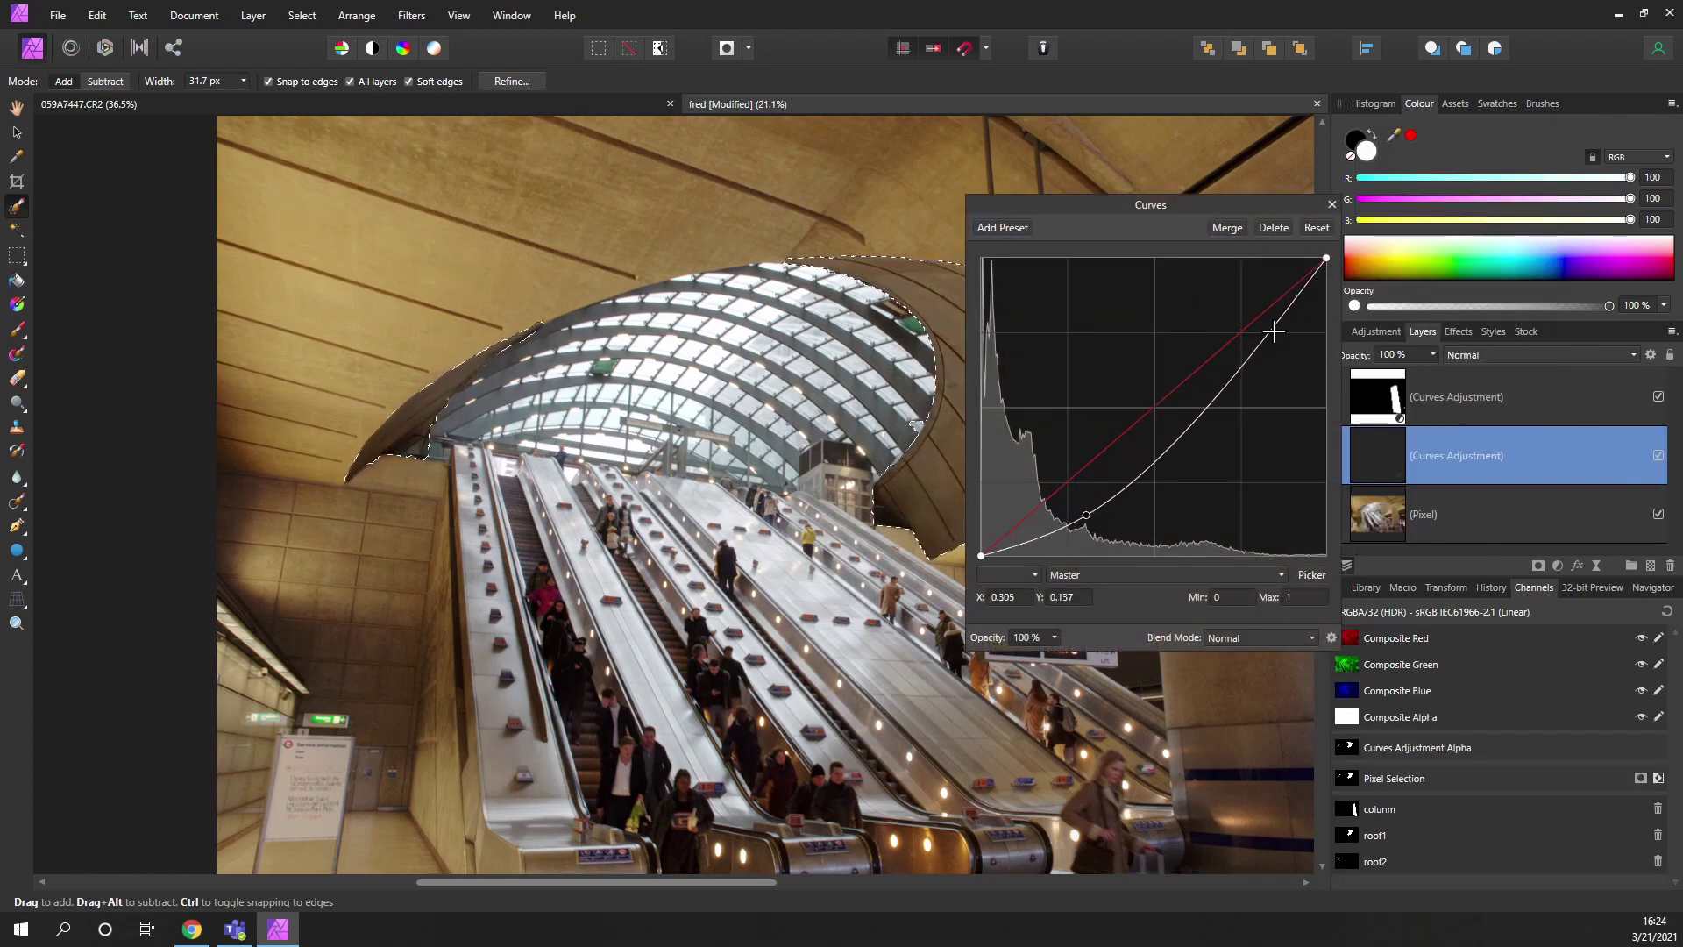
left_click_drag(1273, 330, 1243, 312)
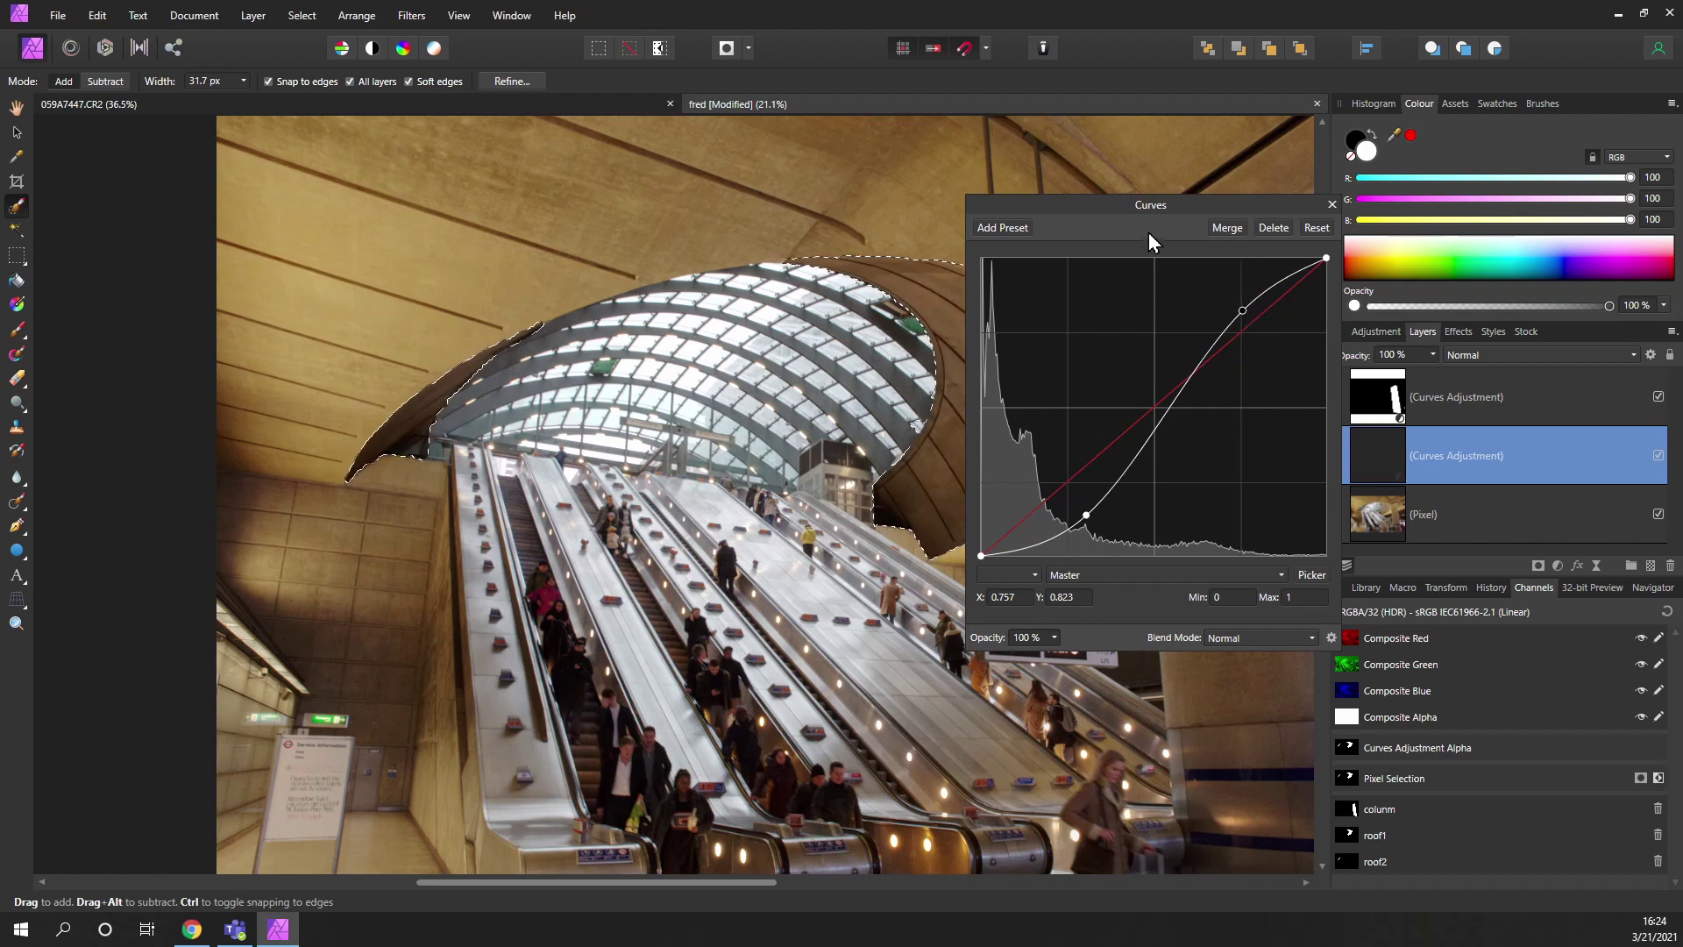
left_click_drag(1129, 204, 1323, 134)
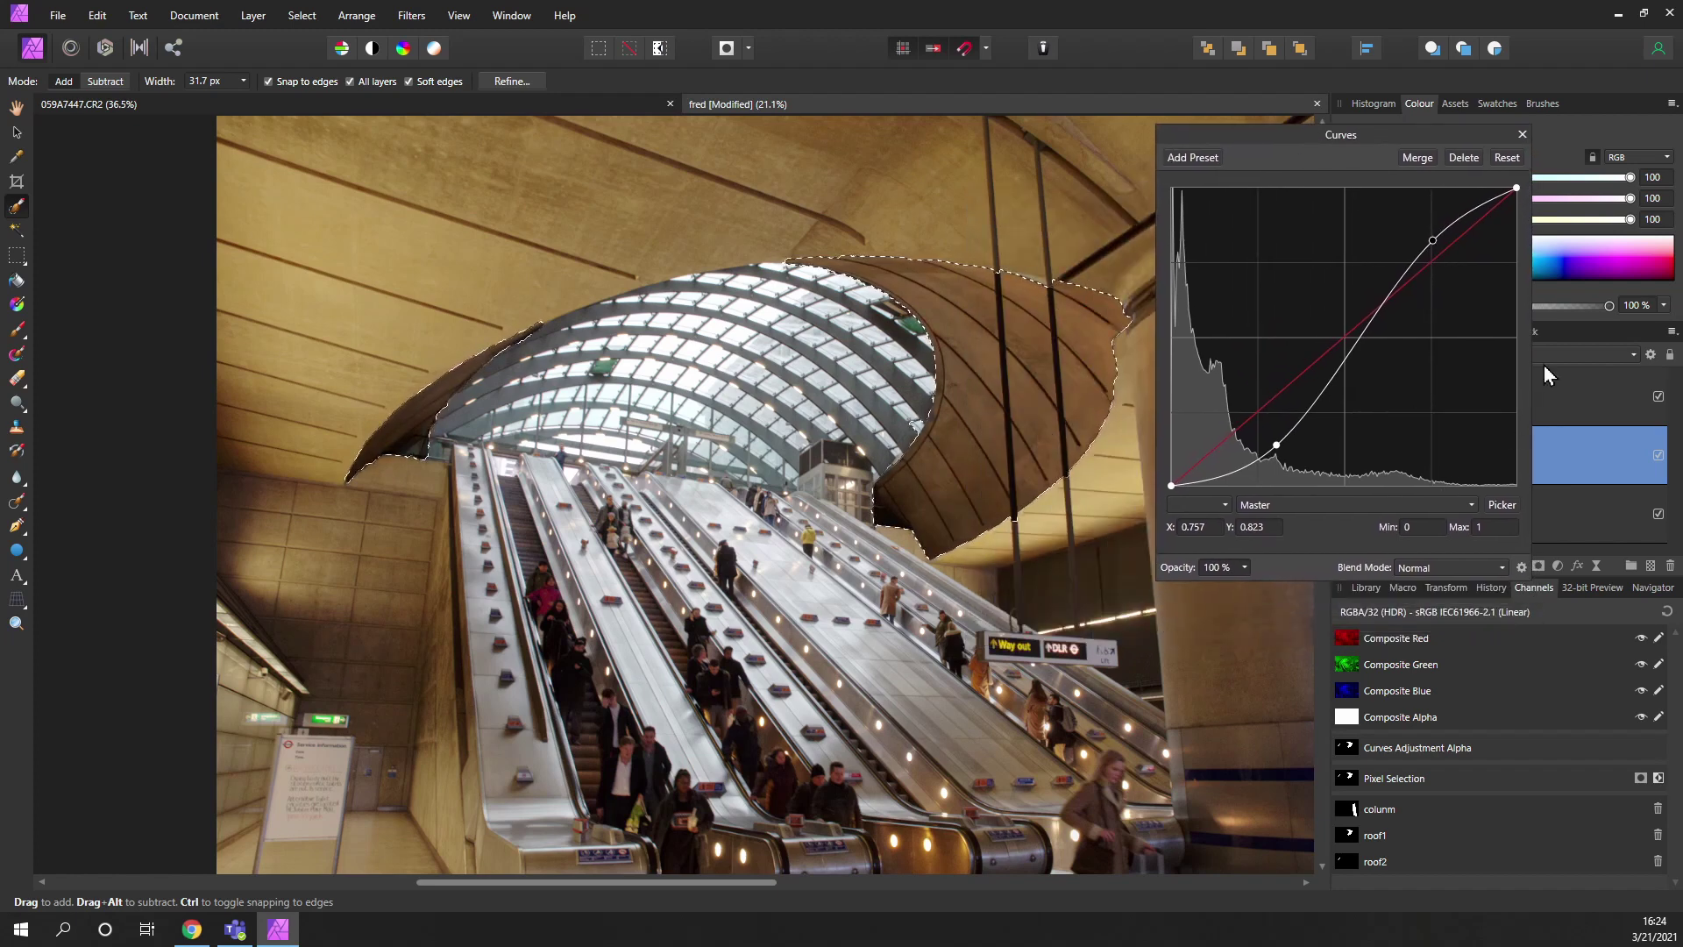
left_click(1522, 134)
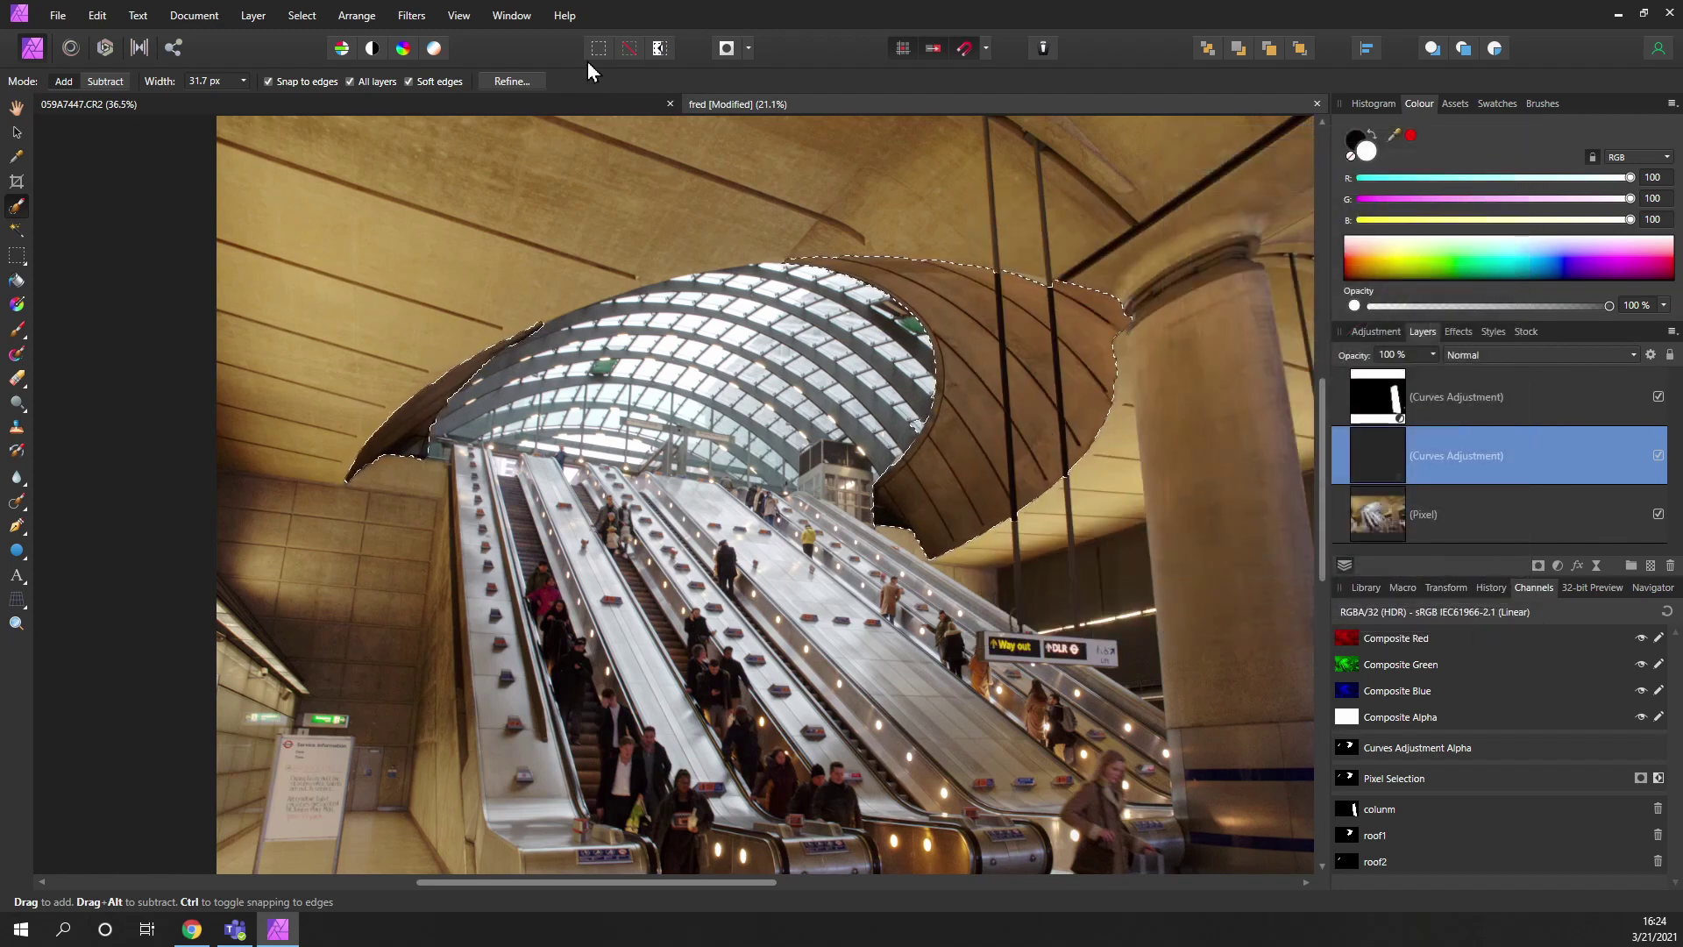
Step: Clear the roof selection, then reopen the roof Curves adjustment and lower its dark point slightly
left_click(629, 47)
scroll(911, 455, "up", 1)
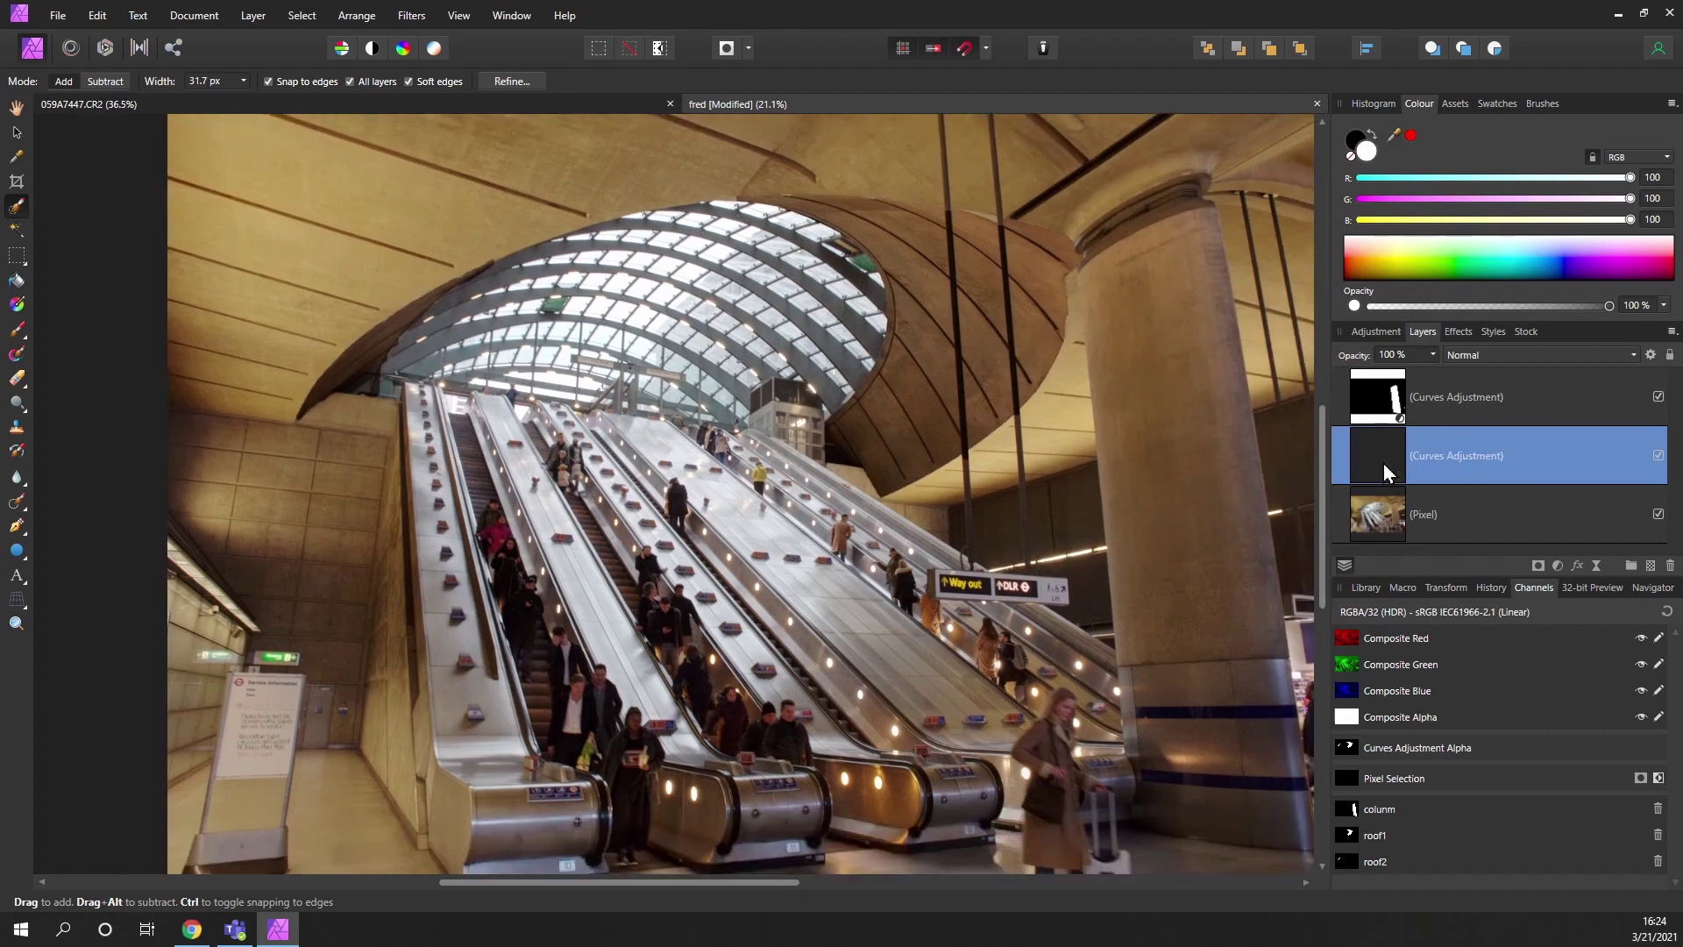
scroll(965, 384, "up", 1)
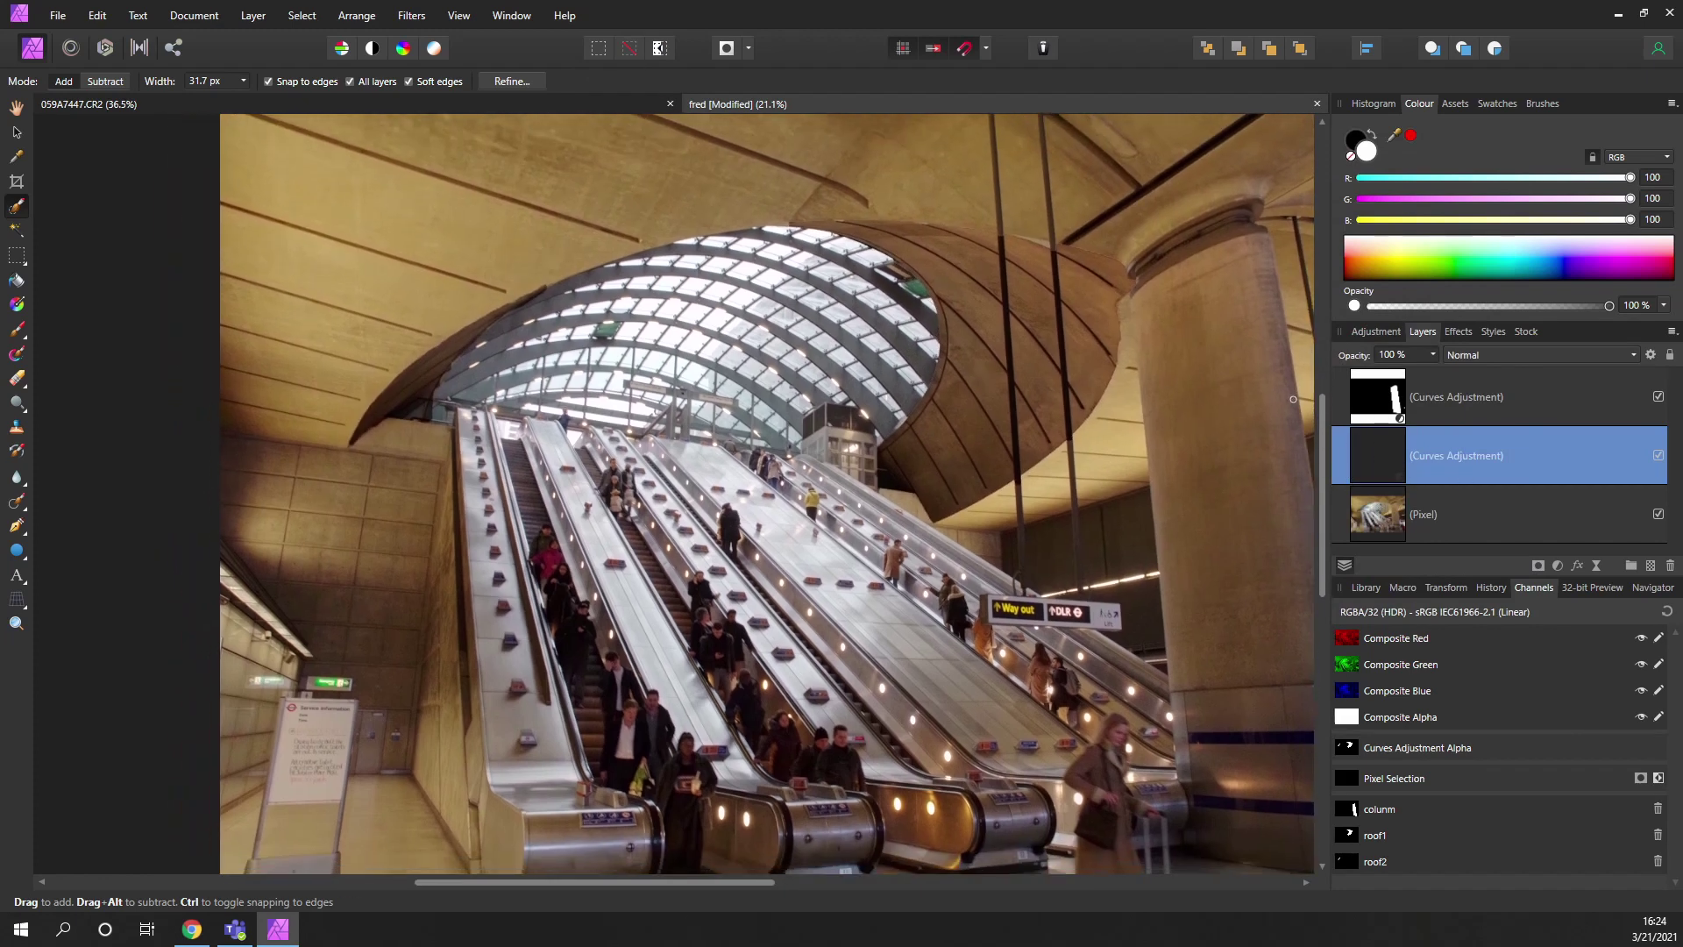
double_click(1382, 456)
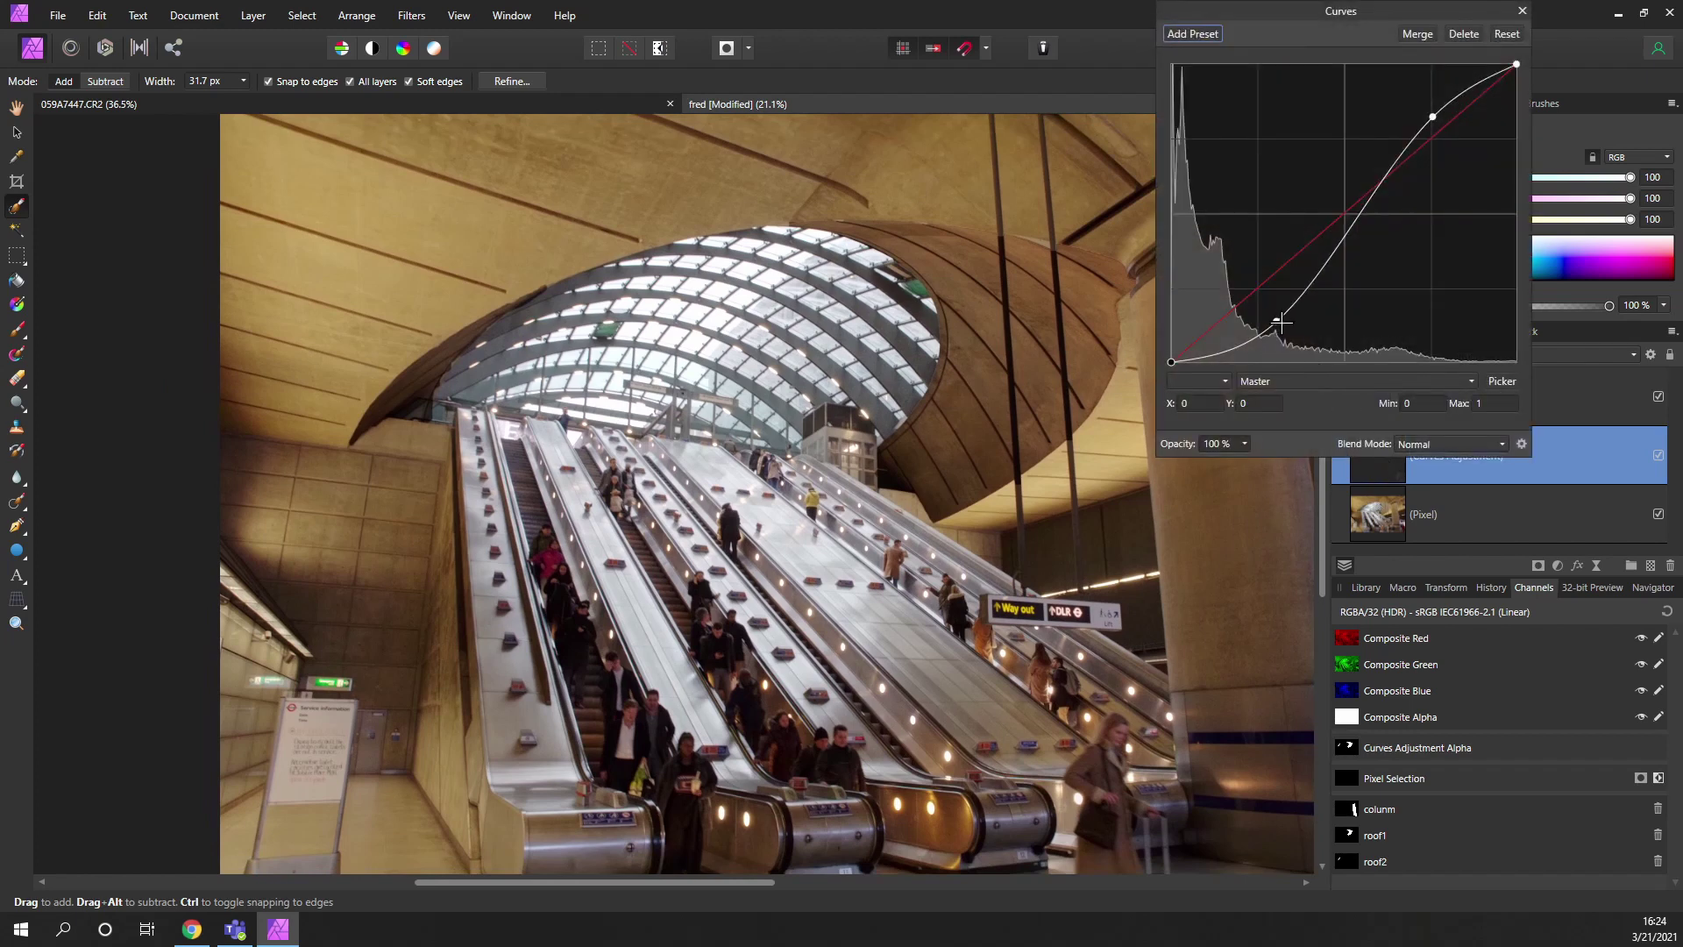
left_click_drag(1275, 324, 1247, 331)
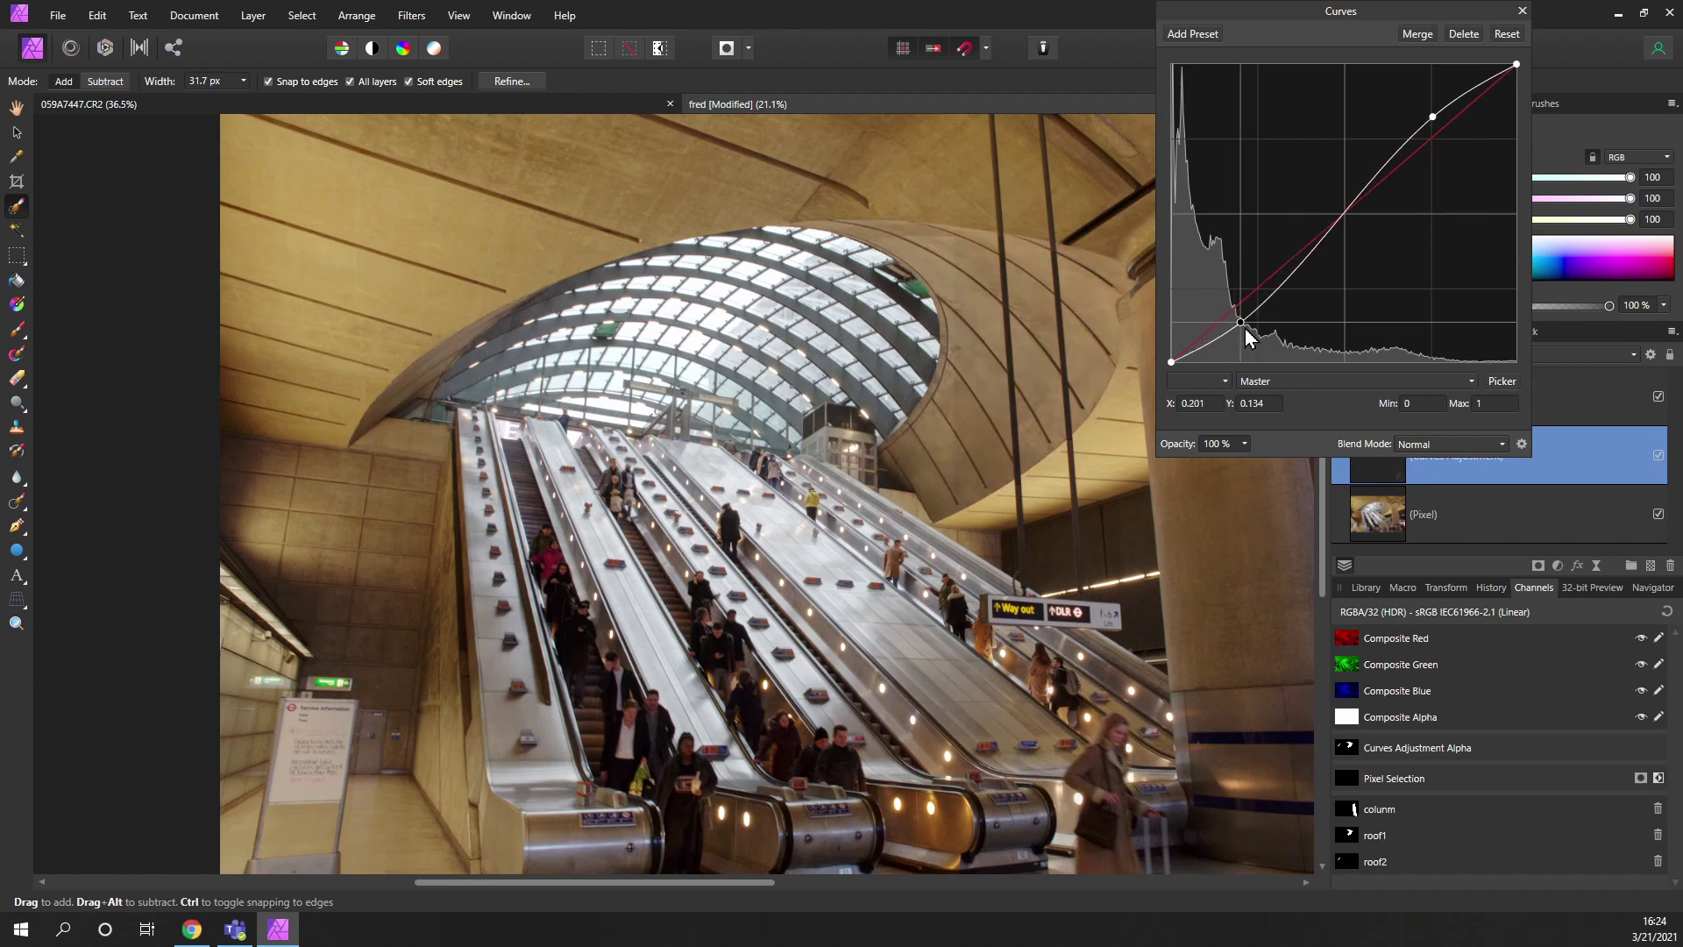
Step: Close the Curves settings and preview the column, roof1 and roof2 spare channel masks
left_click(1523, 10)
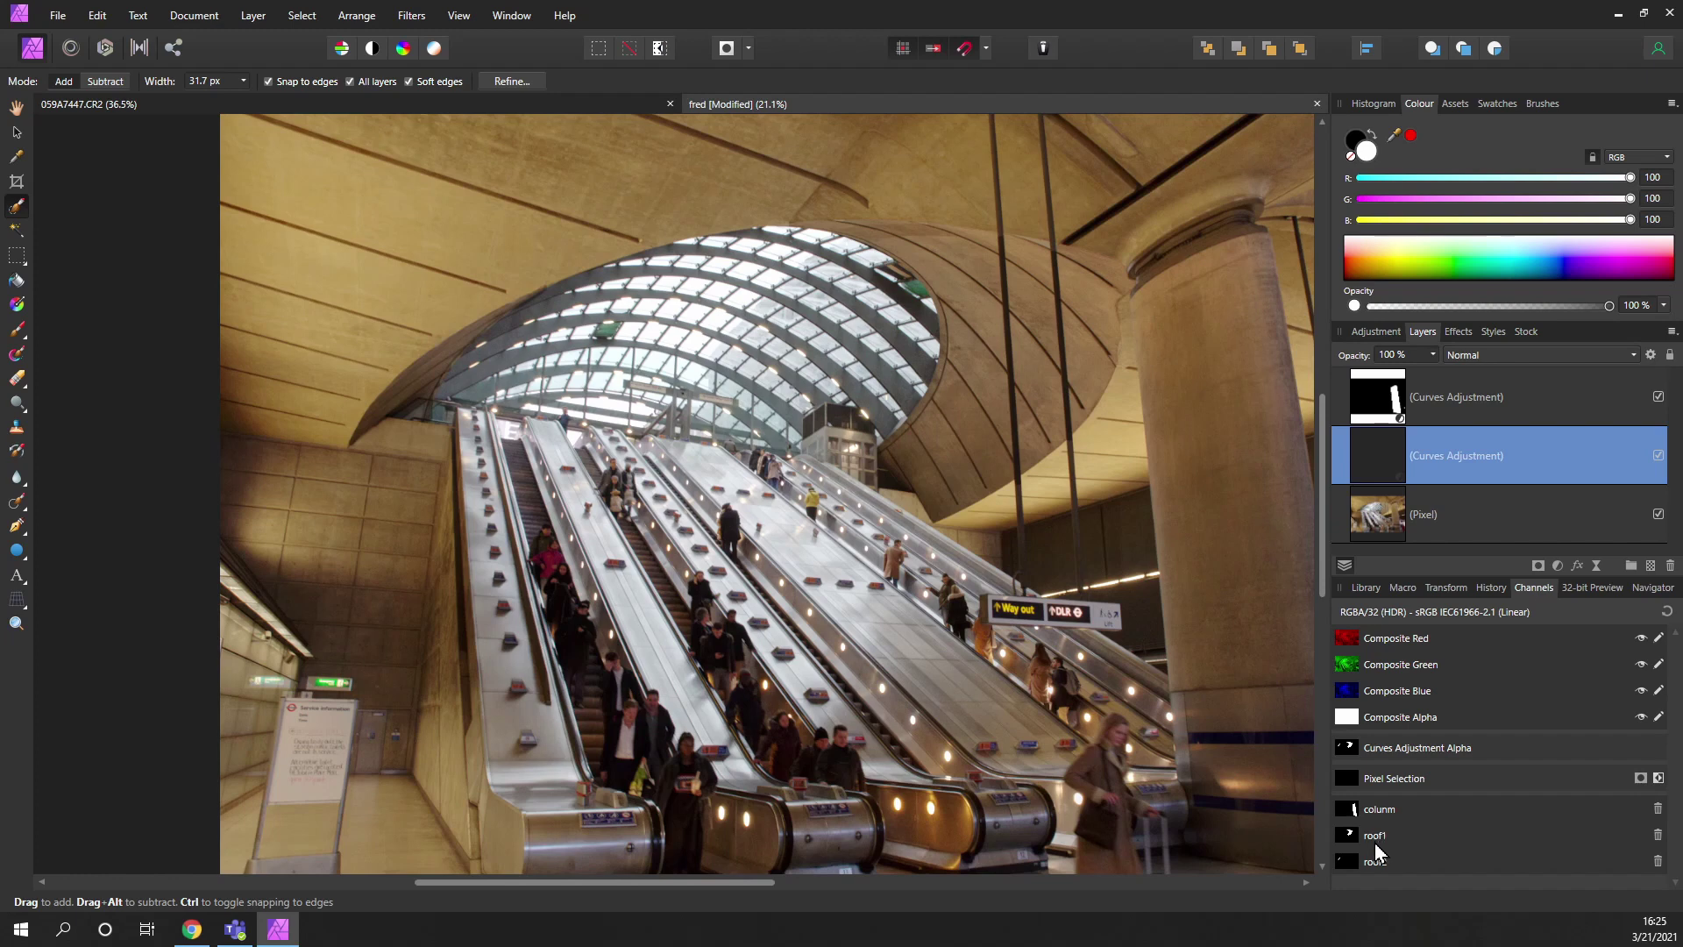
left_click(1380, 807)
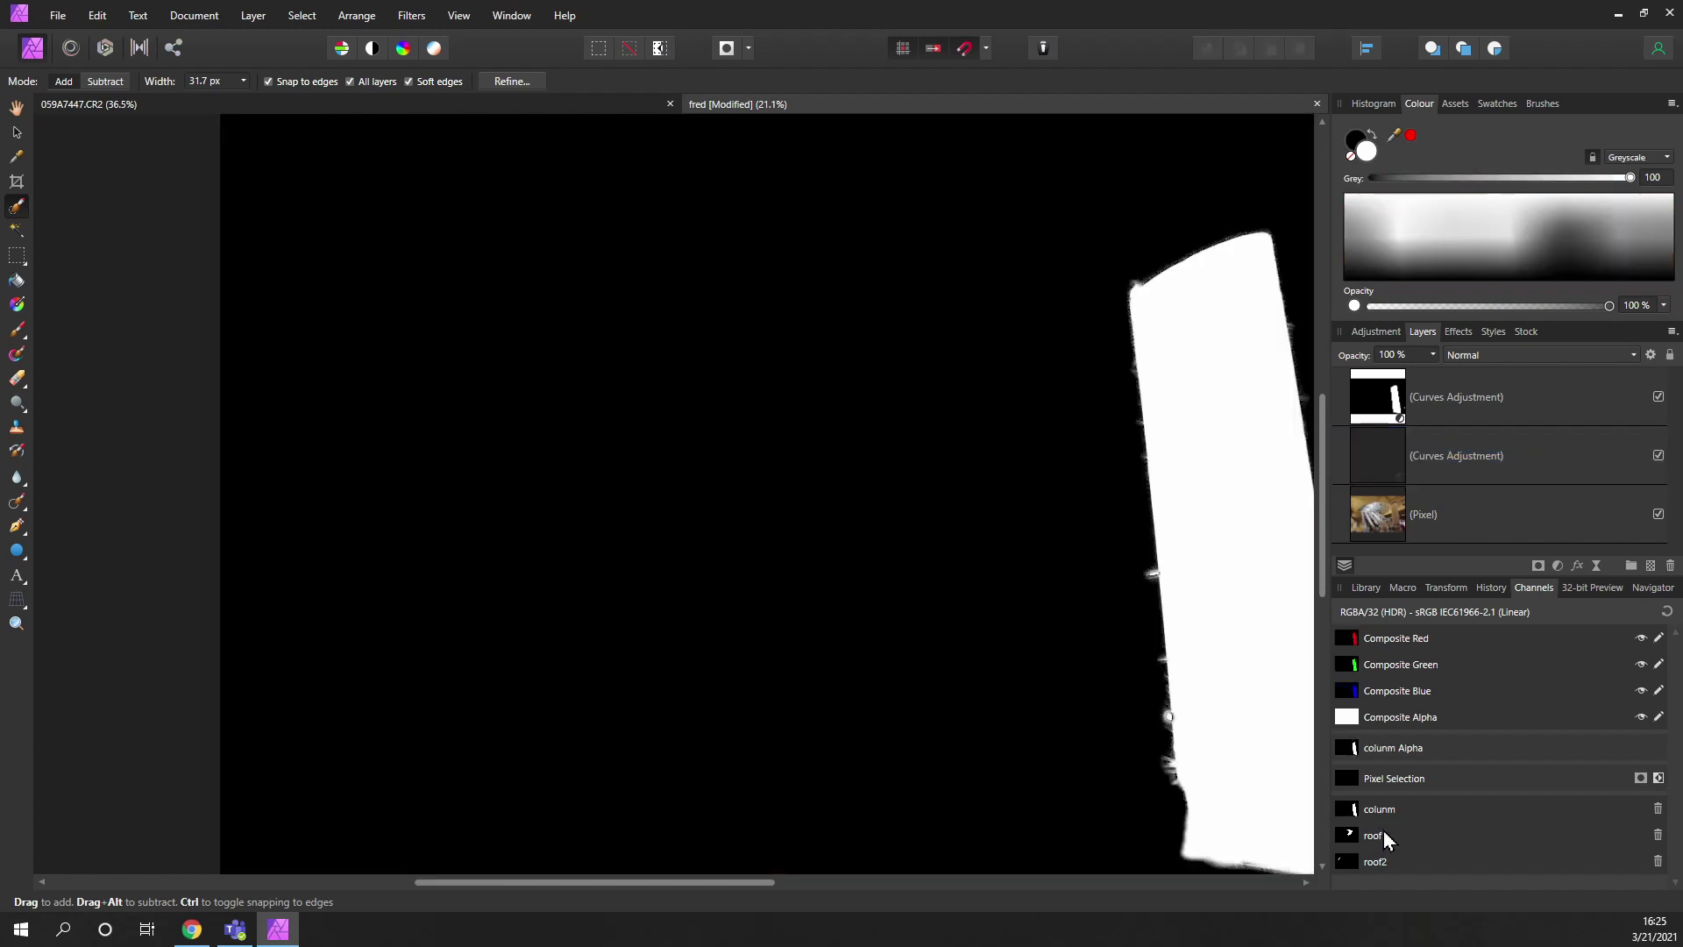
left_click(1378, 835)
left_click(1393, 861)
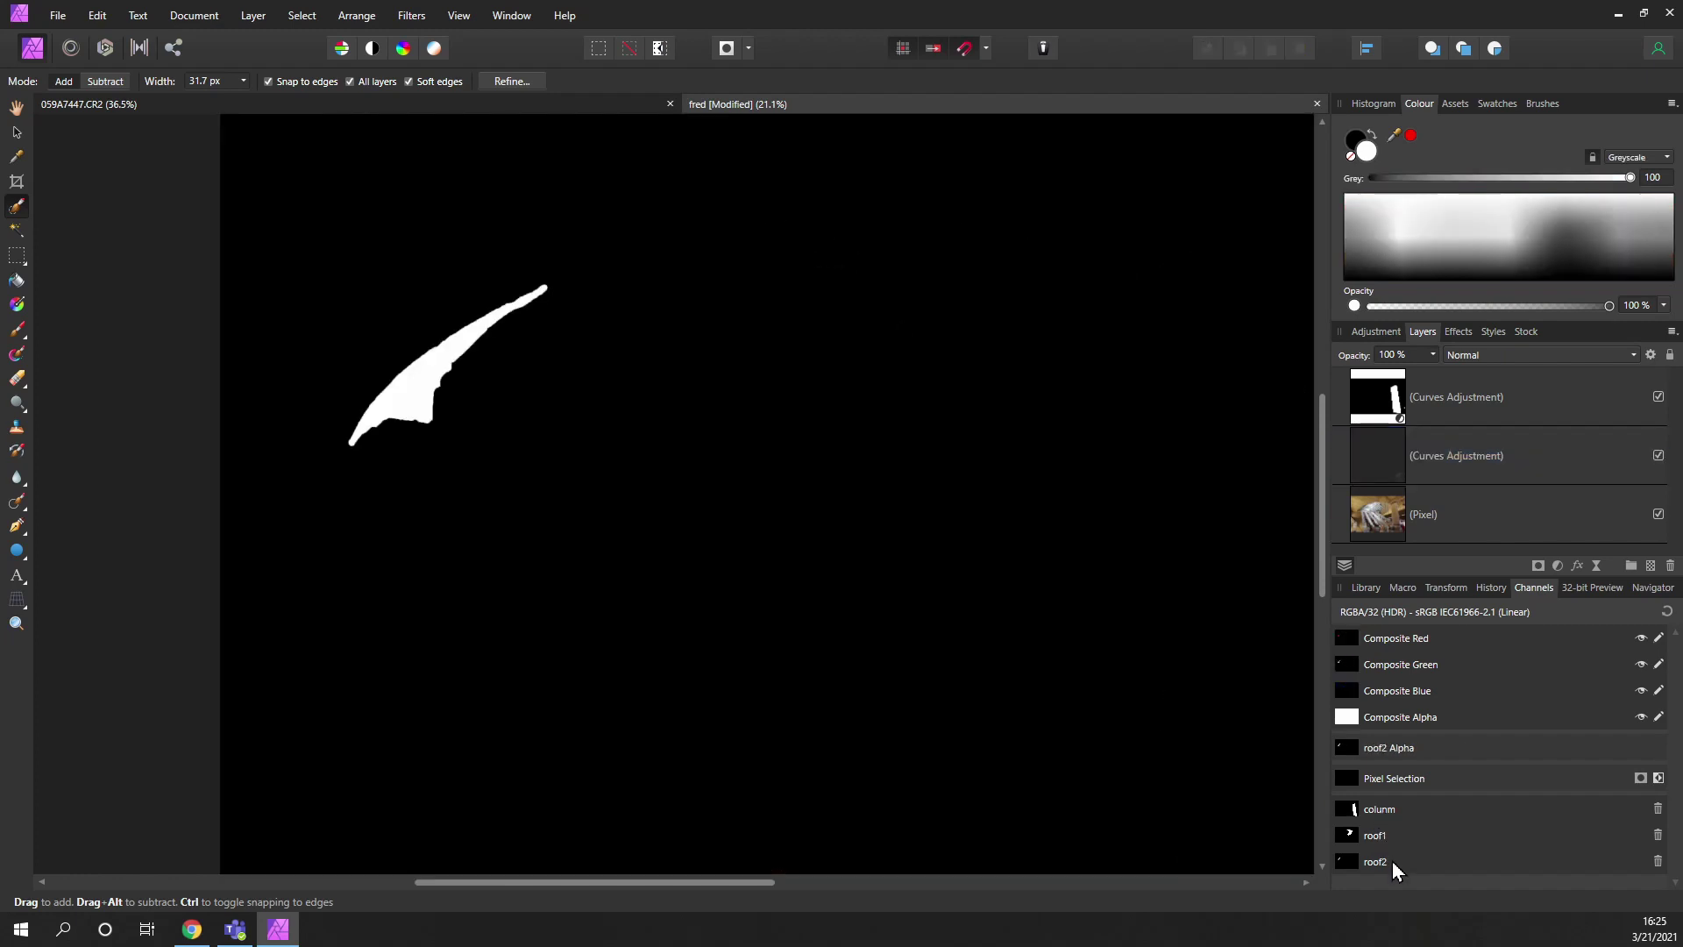
Step: Recheck the roof1 and column masks, then bring up the column channel's options
left_click(1396, 837)
left_click(1386, 810)
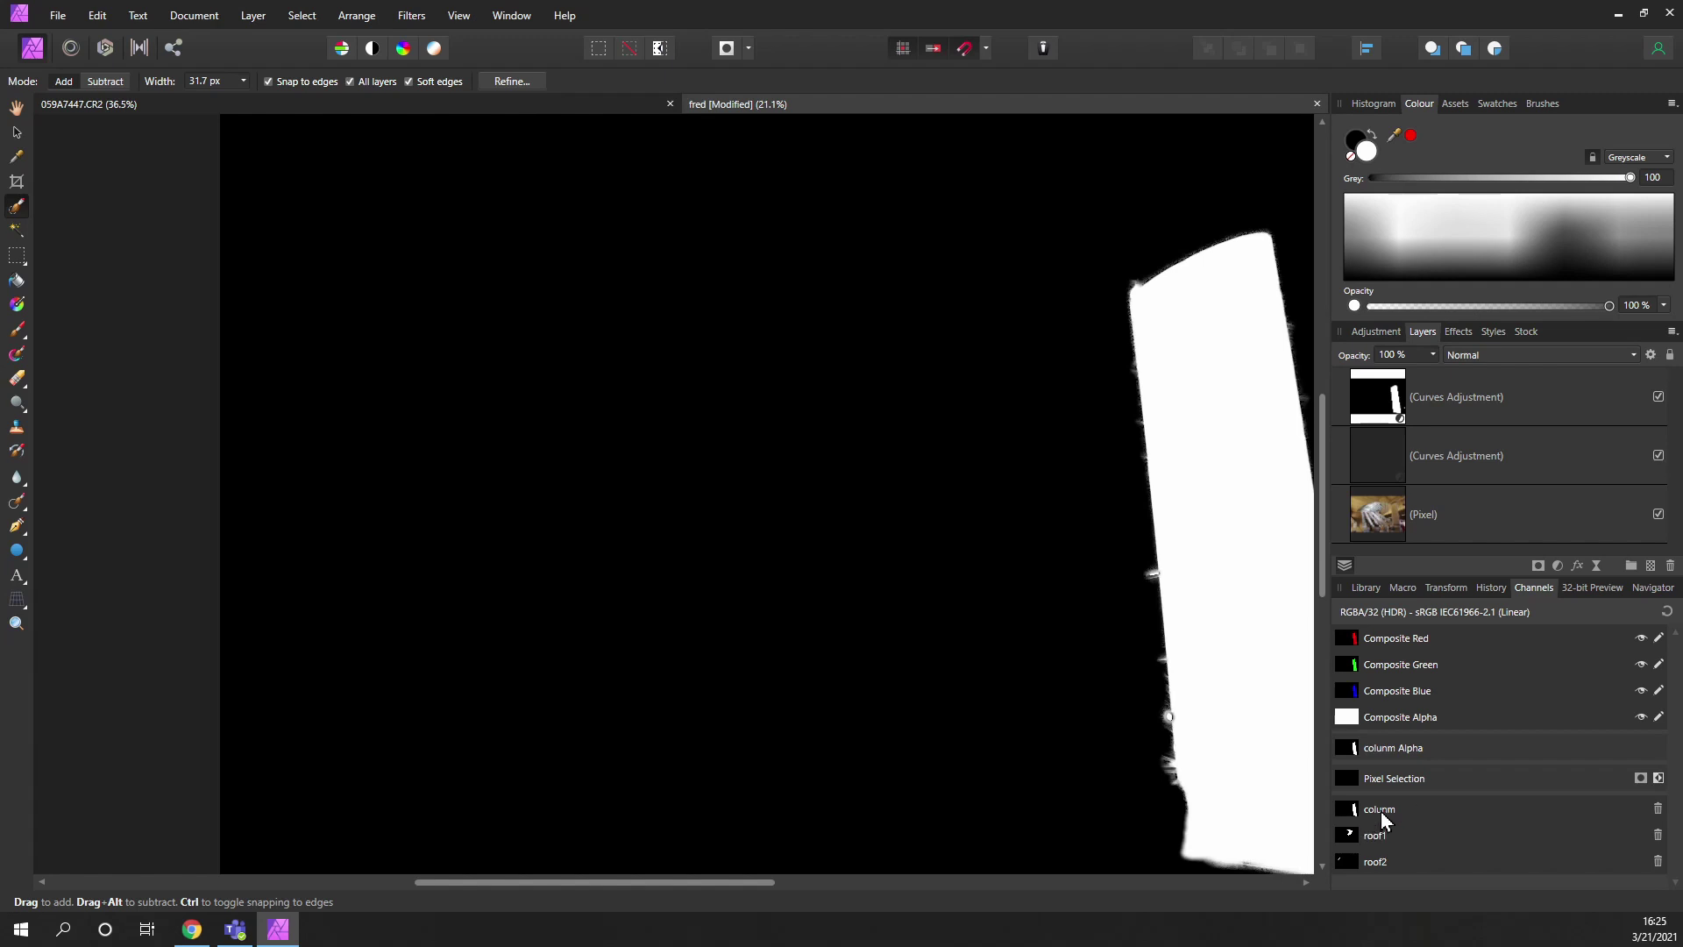
right_click(1381, 814)
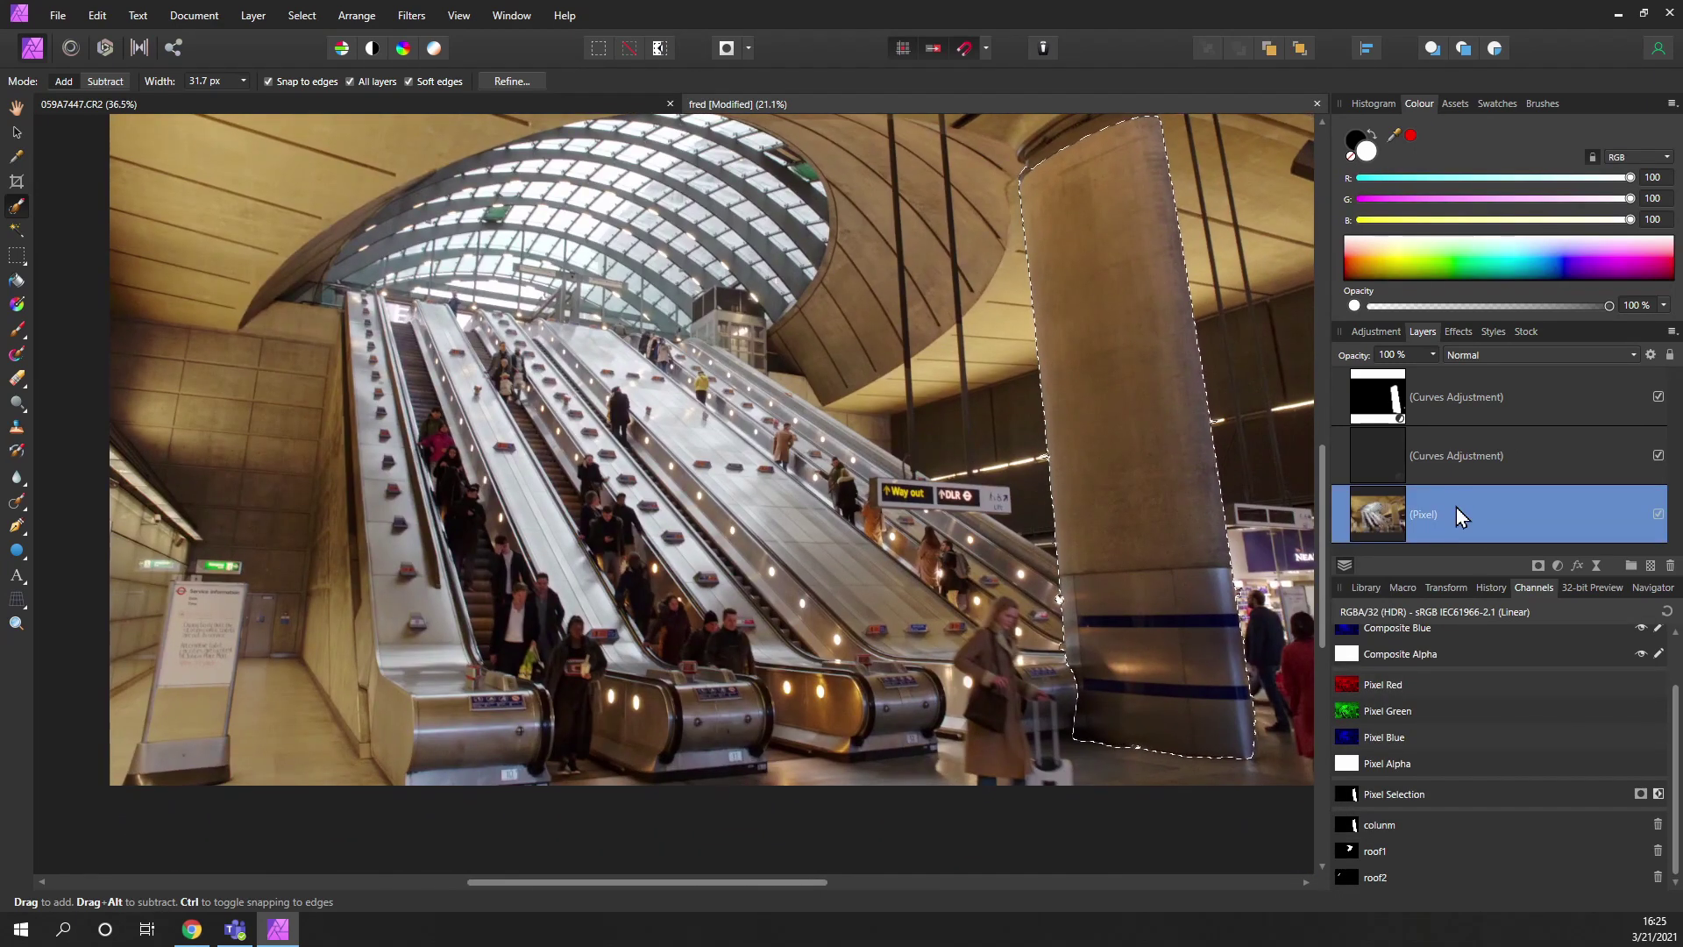
Step: Add a Vibrance adjustment to the column with Saturation reduced to -74%
right_click(1397, 514)
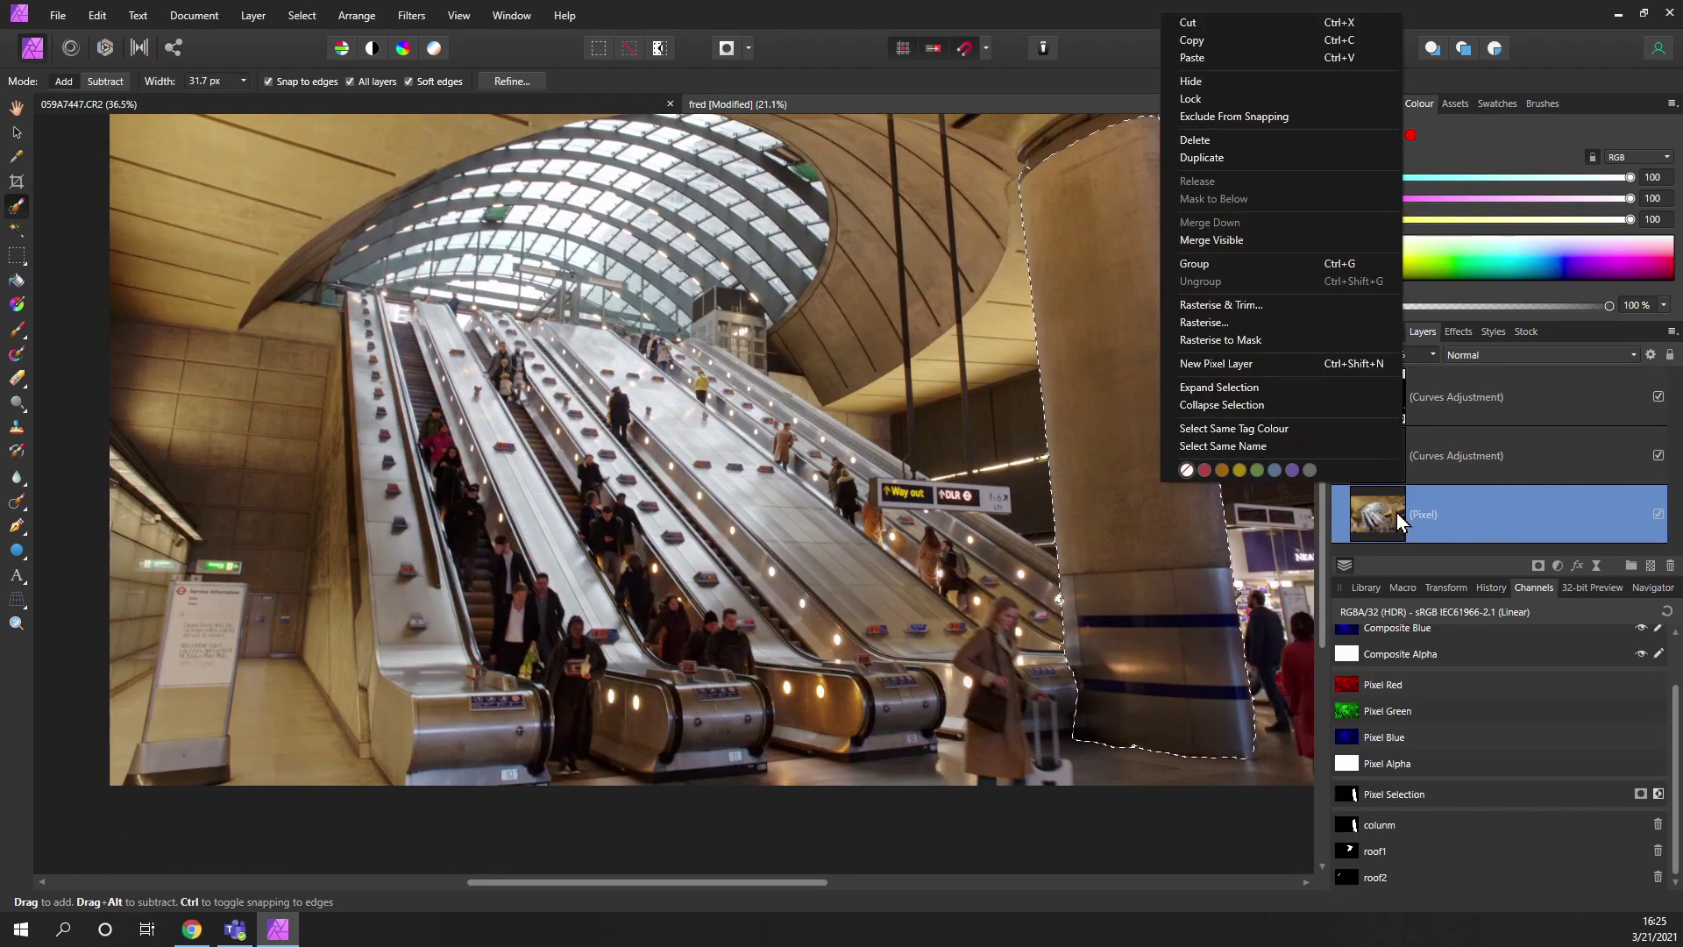
left_click(1557, 566)
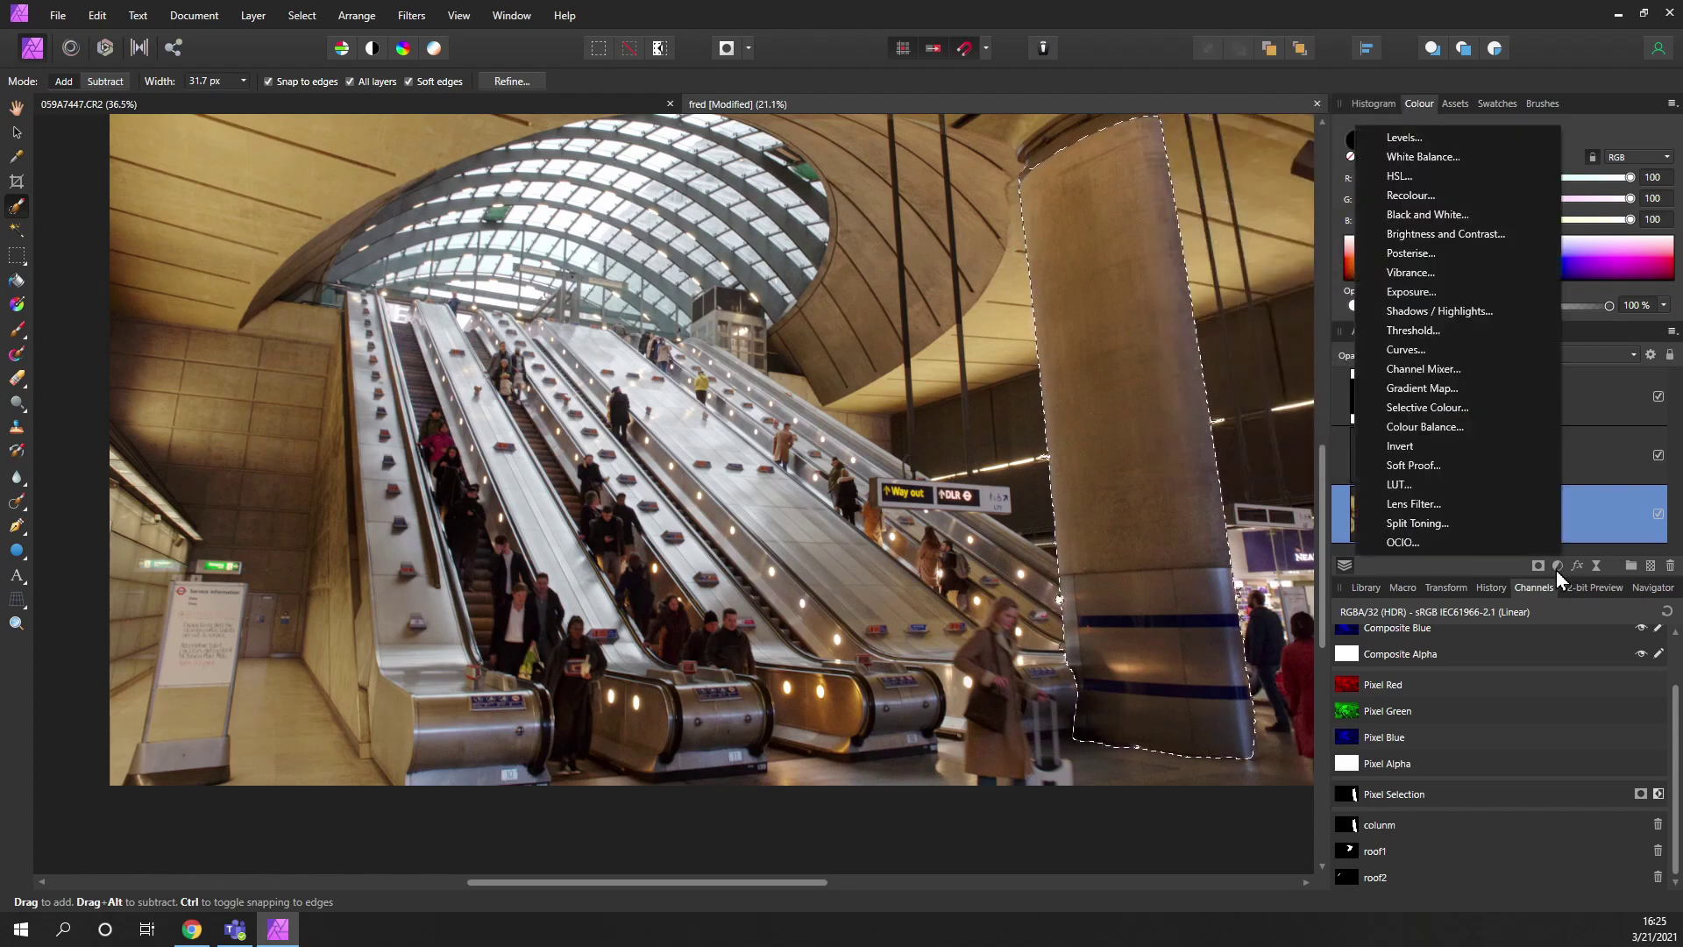
left_click(1435, 277)
left_click_drag(1319, 409, 1210, 410)
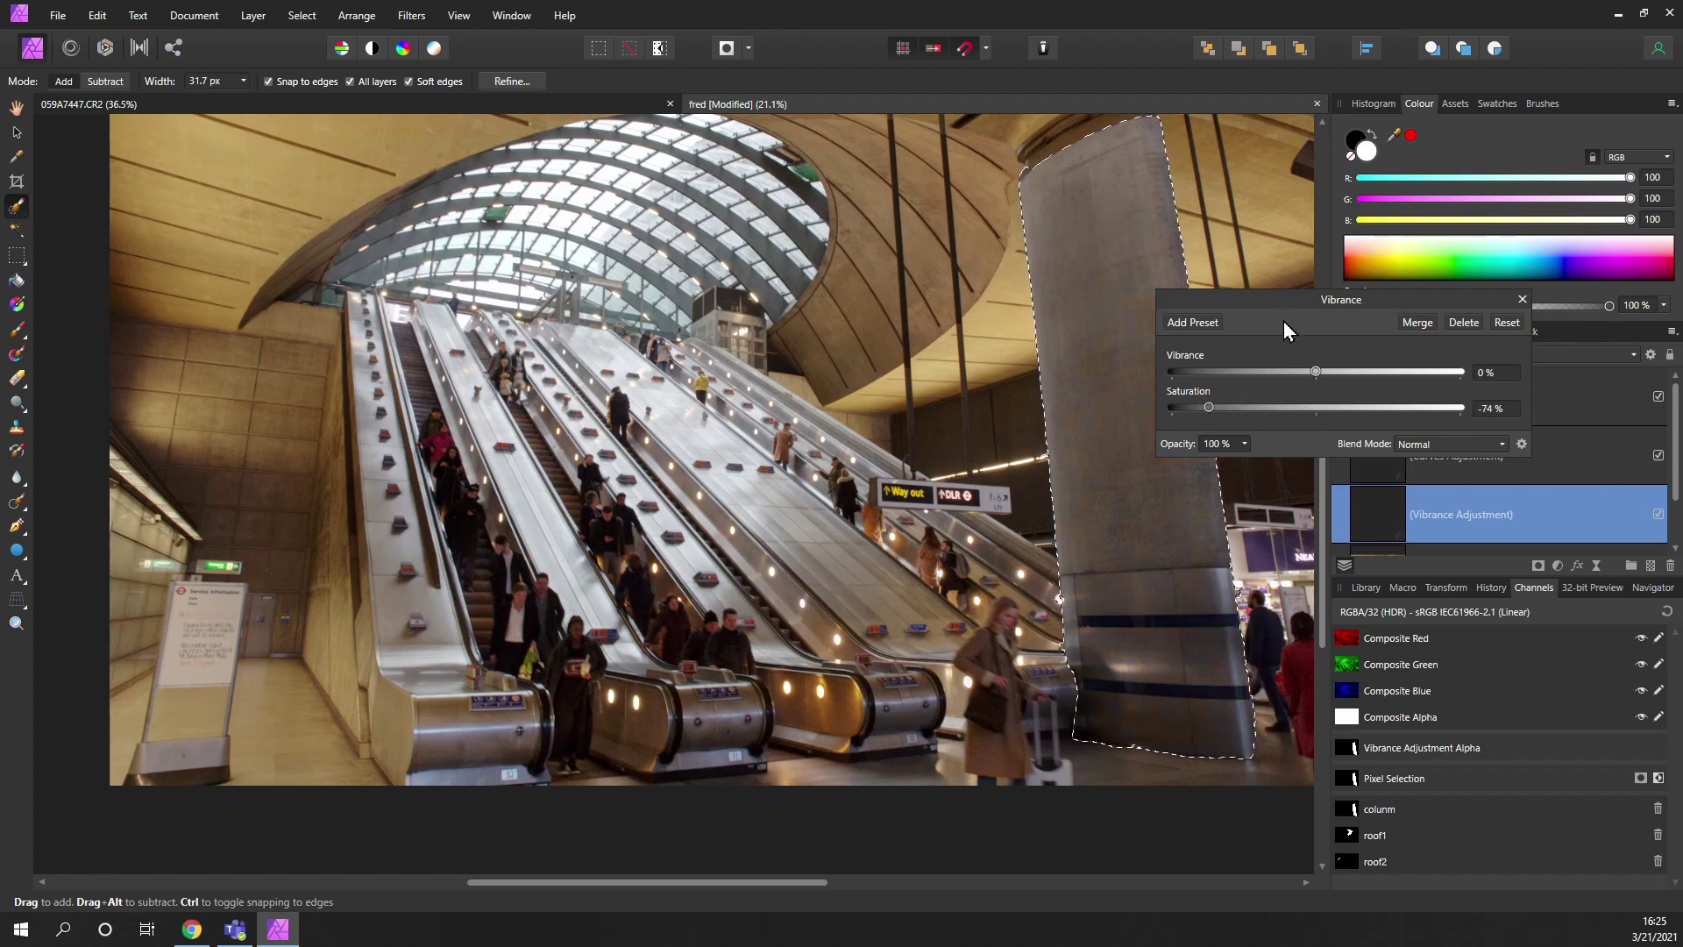
left_click_drag(1272, 299, 706, 312)
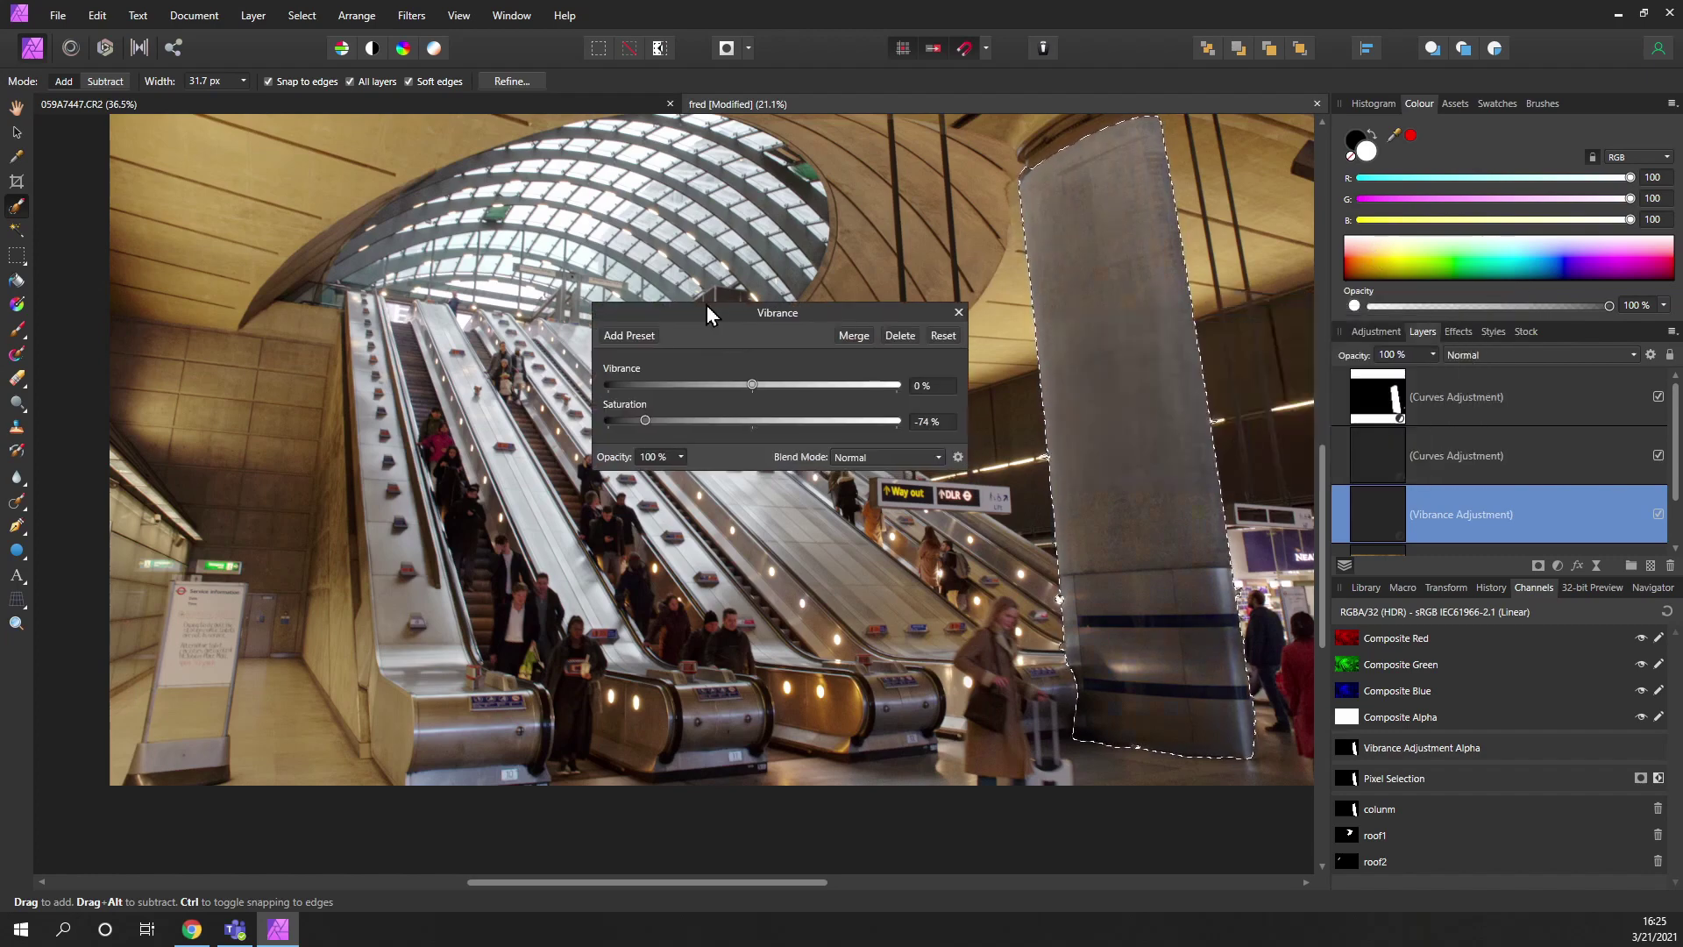
left_click(958, 312)
scroll(959, 342, "down", 1)
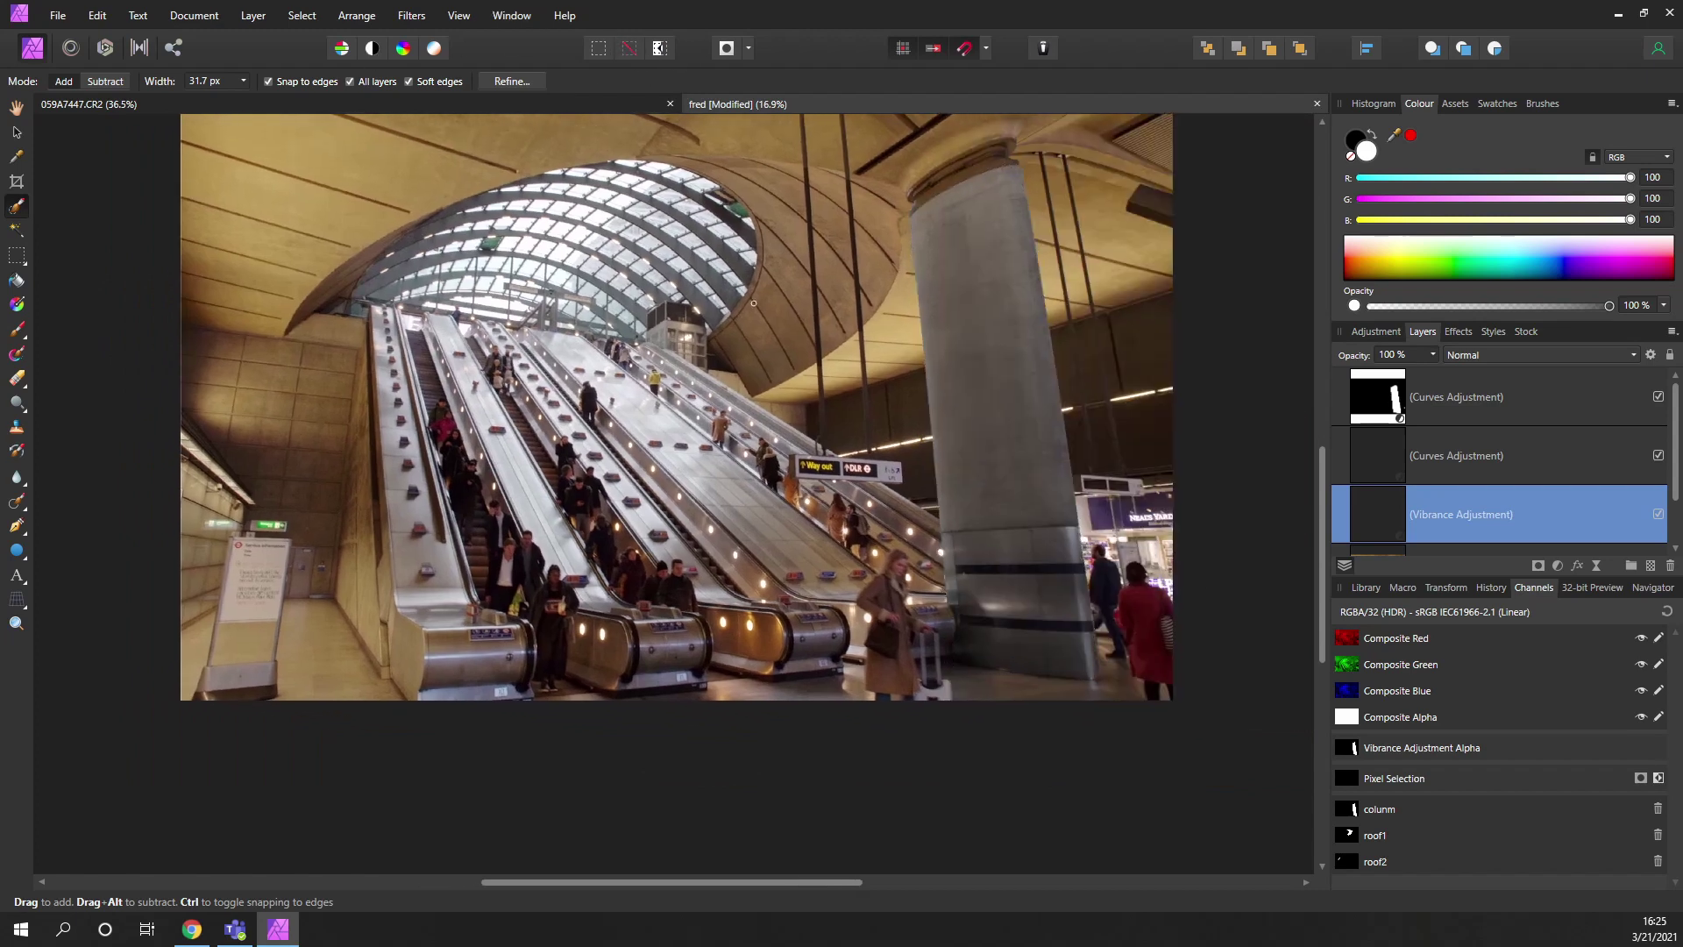
Step: Deselect the column so only the masked adjustment layers remain
left_click(630, 48)
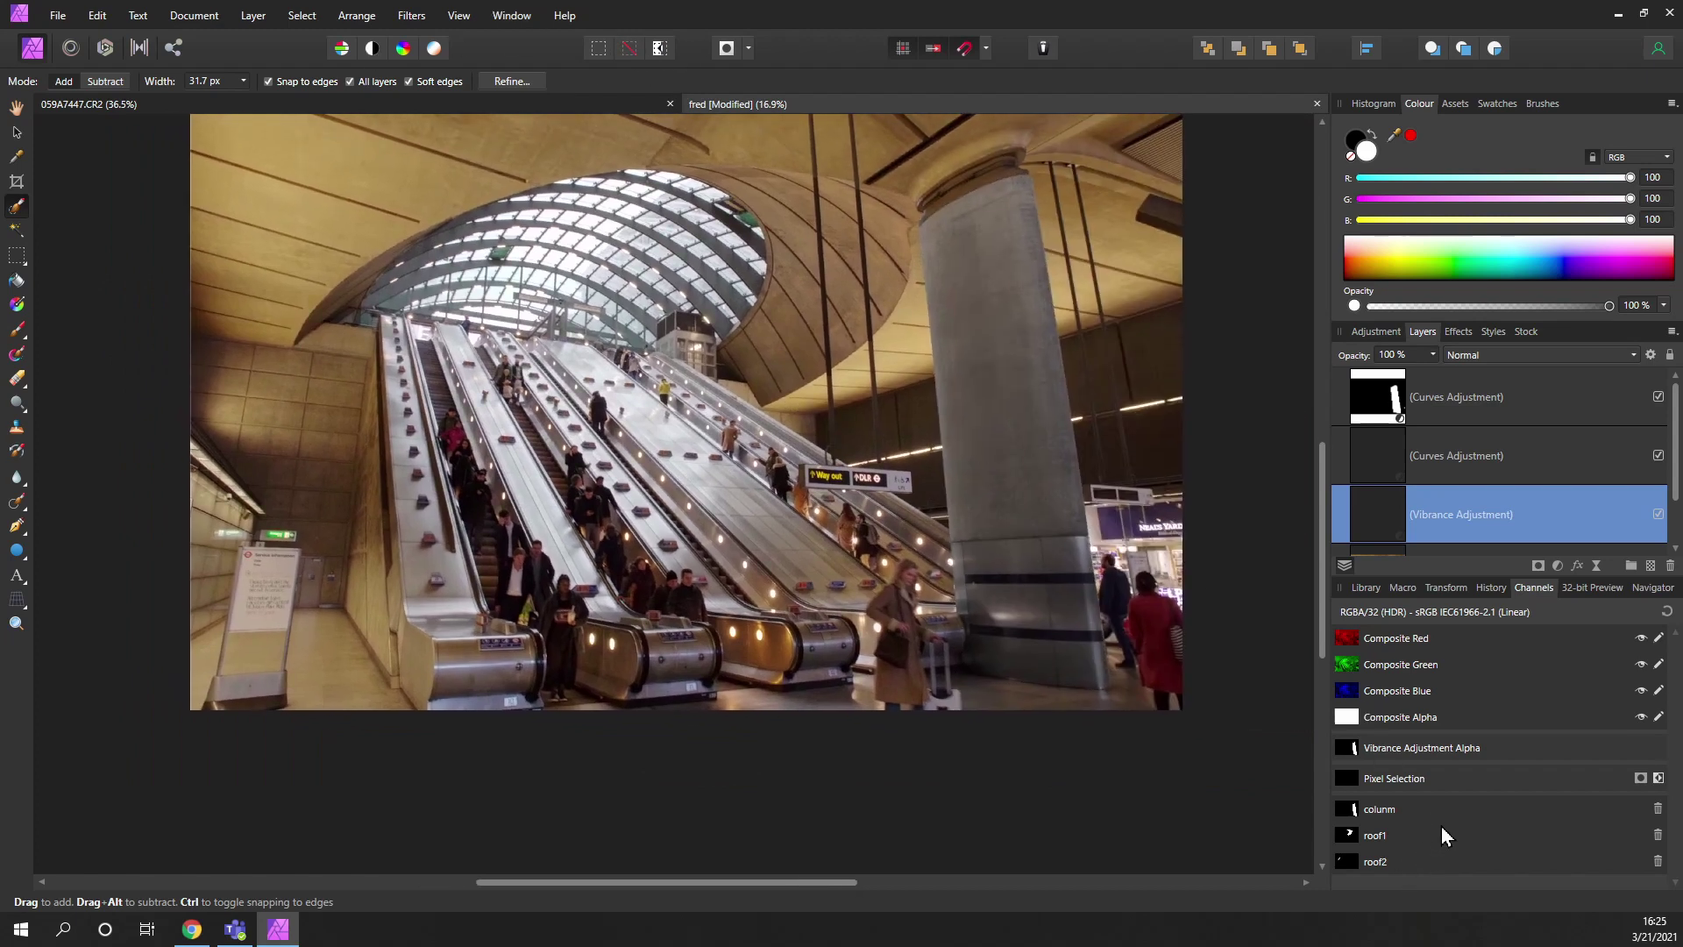